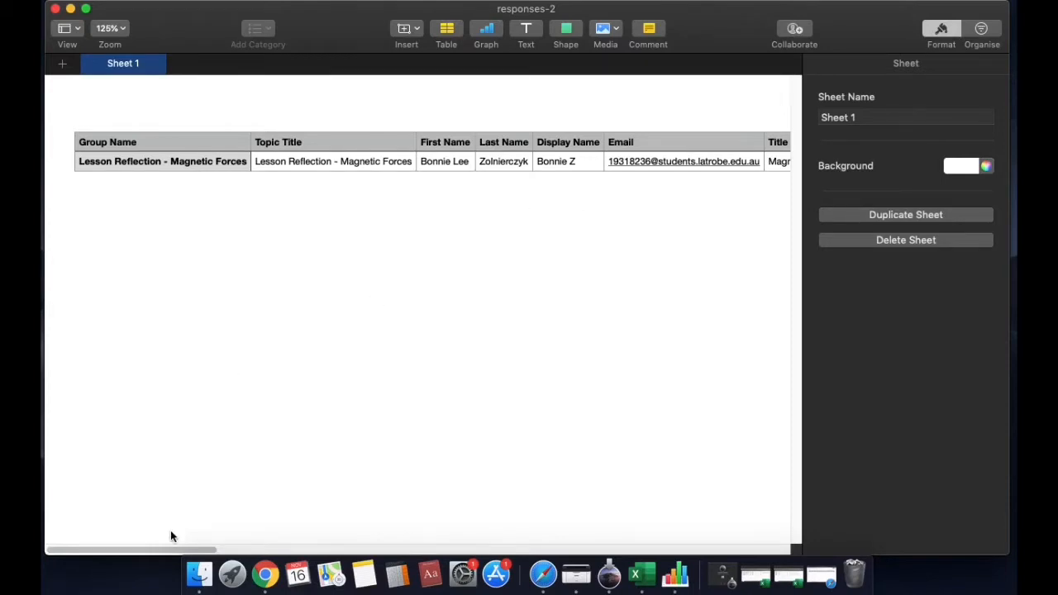
Bring the Flipgrid spreadsheet forward in the browser and dismiss the recent downloads list
{"action": "left_click_drag", "start_coordinate": [175, 551], "coordinate": [208, 552]}
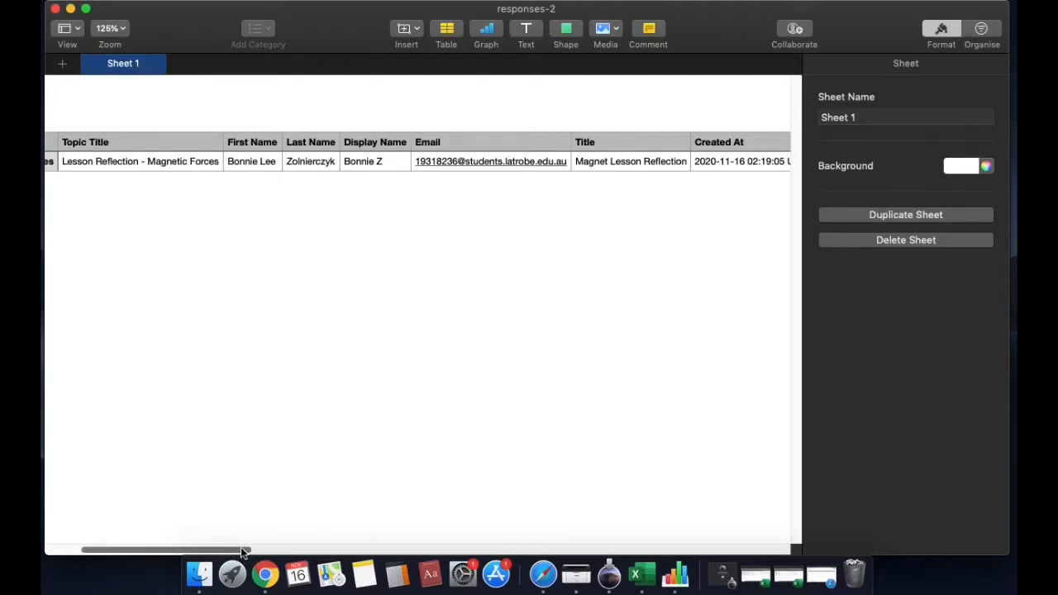
{"action": "left_click_drag", "start_coordinate": [241, 551], "coordinate": [326, 553]}
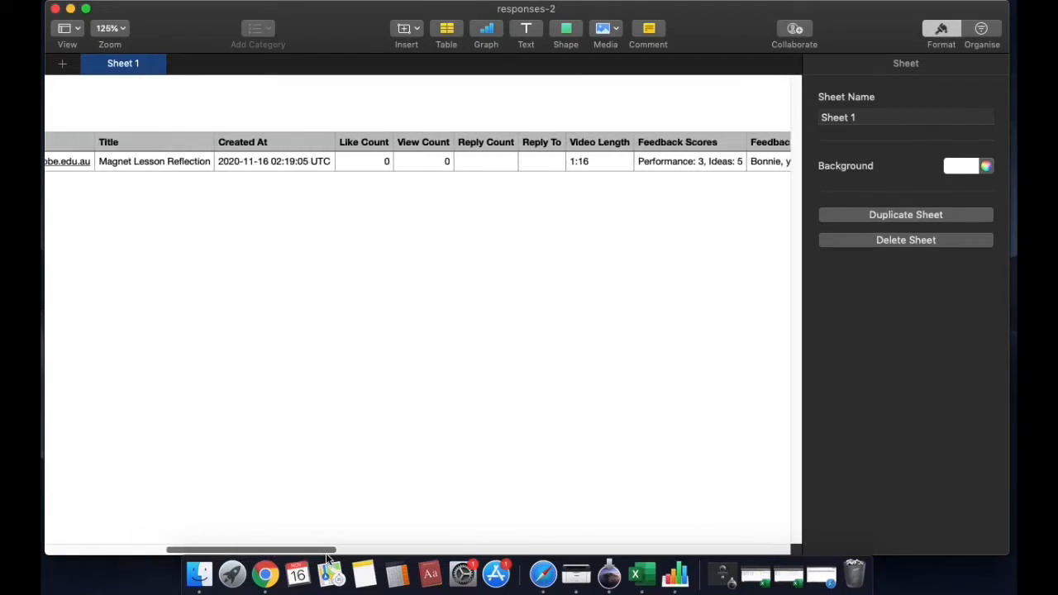
{"action": "left_click", "coordinate": [543, 574]}
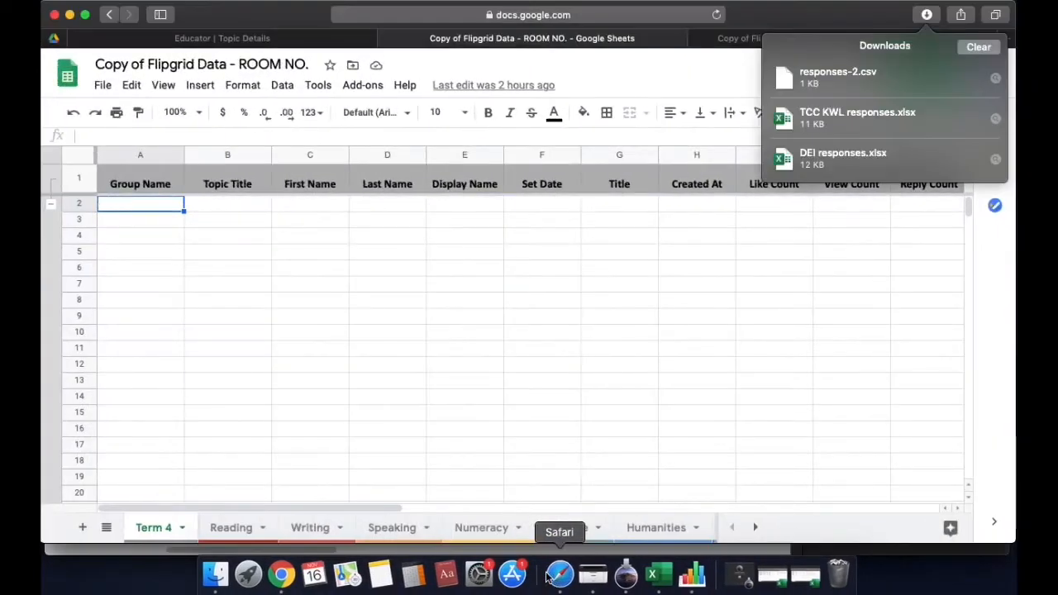
{"action": "left_click", "coordinate": [927, 15]}
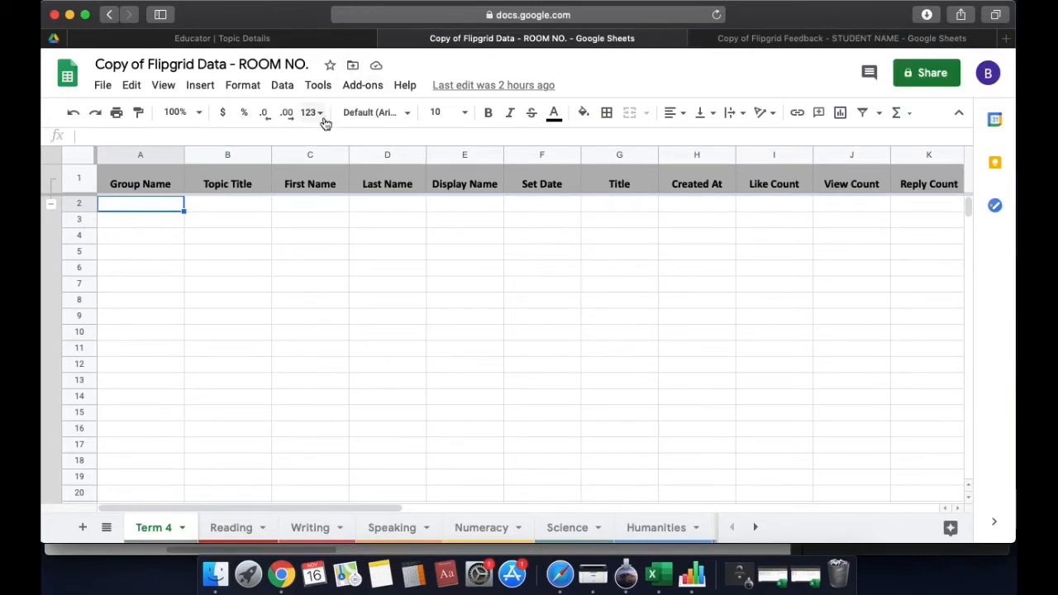
Rename the spreadsheet to 'Flipgrid Data - ROOM 10.' by removing 'Copy of' and 'NO.', then minimise the browser
{"action": "left_click", "coordinate": [148, 64]}
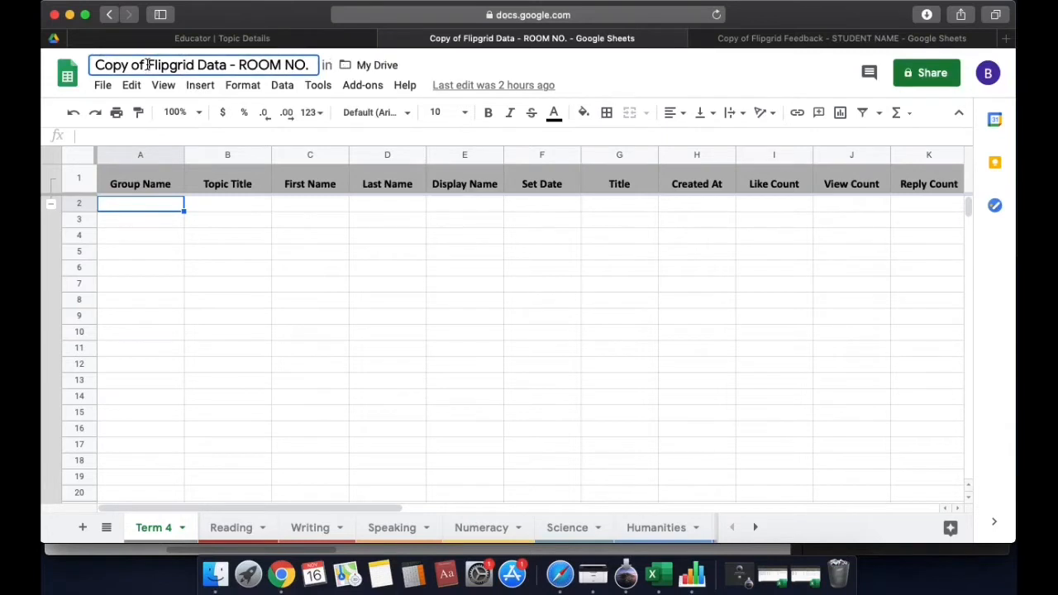
{"action": "key", "text": "BackSpace"}
{"action": "key", "text": "BackSpace"}
{"action": "key", "text": "BackSpace"}
{"action": "key", "text": "BackSpace"}
{"action": "key", "text": "BackSpace"}
{"action": "key", "text": "BackSpace"}
{"action": "key", "text": "BackSpace"}
{"action": "key", "text": "BackSpace"}
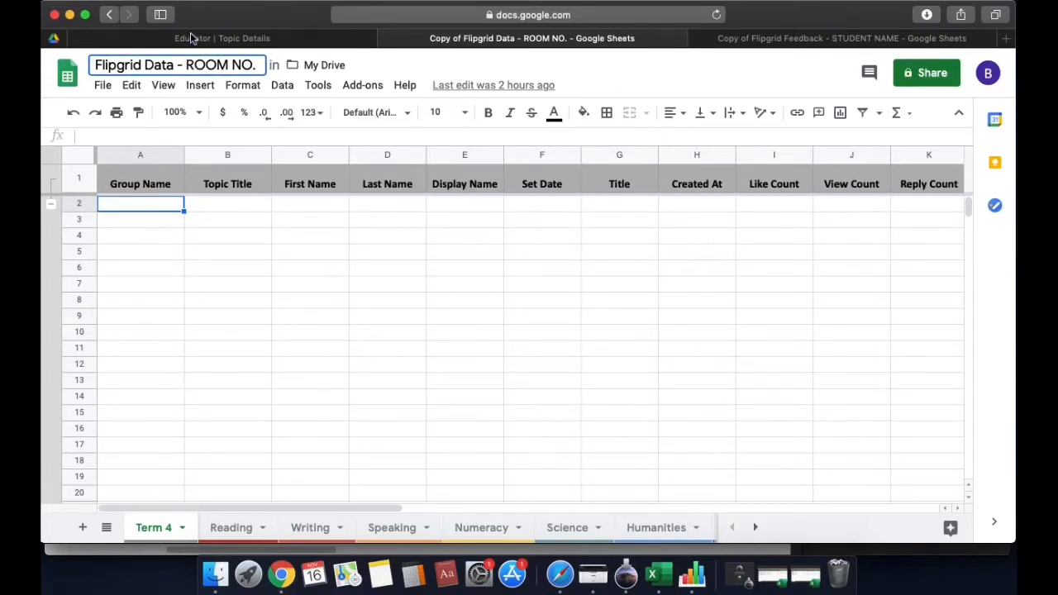
{"action": "left_click", "coordinate": [252, 64]}
{"action": "key", "text": "BackSpace"}
{"action": "key", "text": "BackSpace"}
{"action": "key", "text": "BackSpace"}
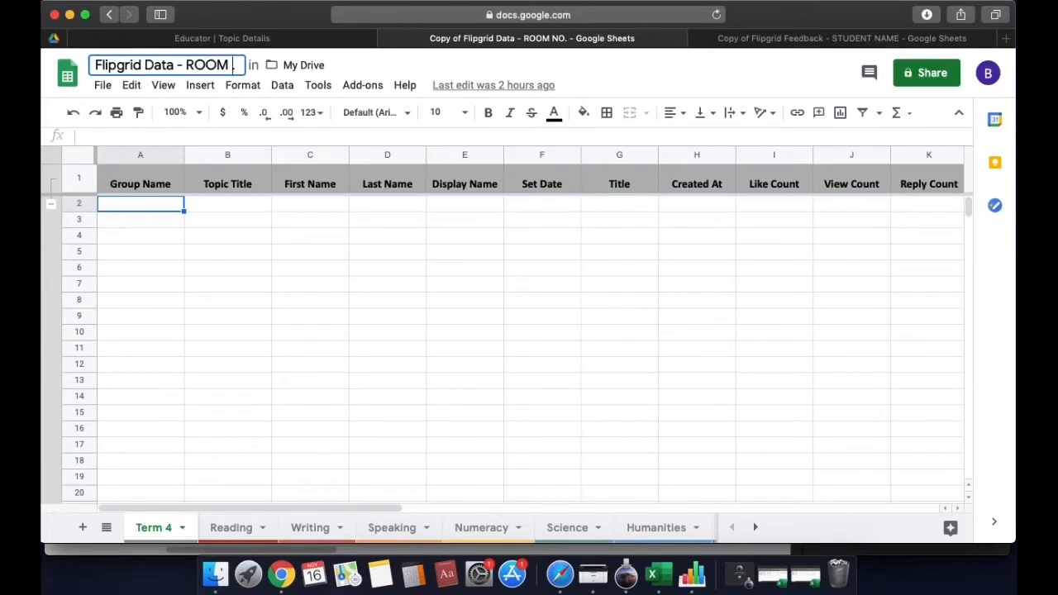
{"action": "type", "text": "10."}
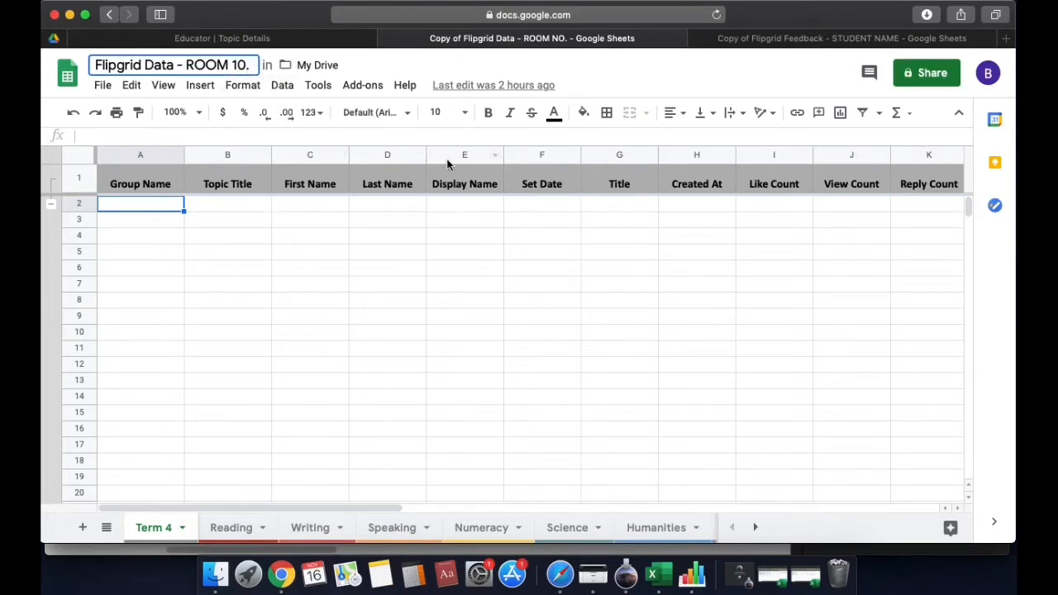
{"action": "left_click", "coordinate": [609, 207]}
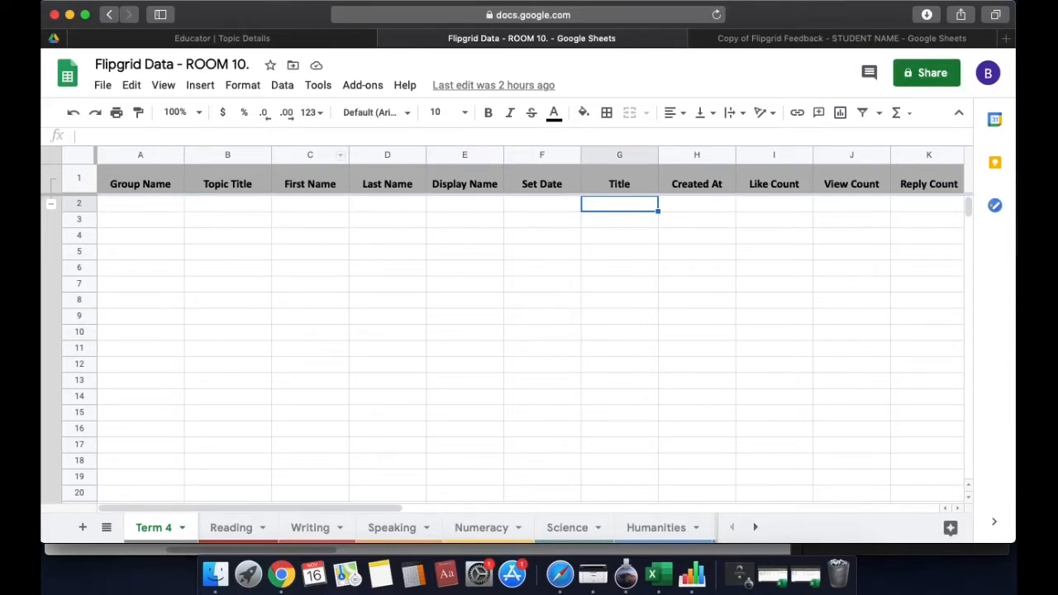
{"action": "left_click", "coordinate": [71, 15]}
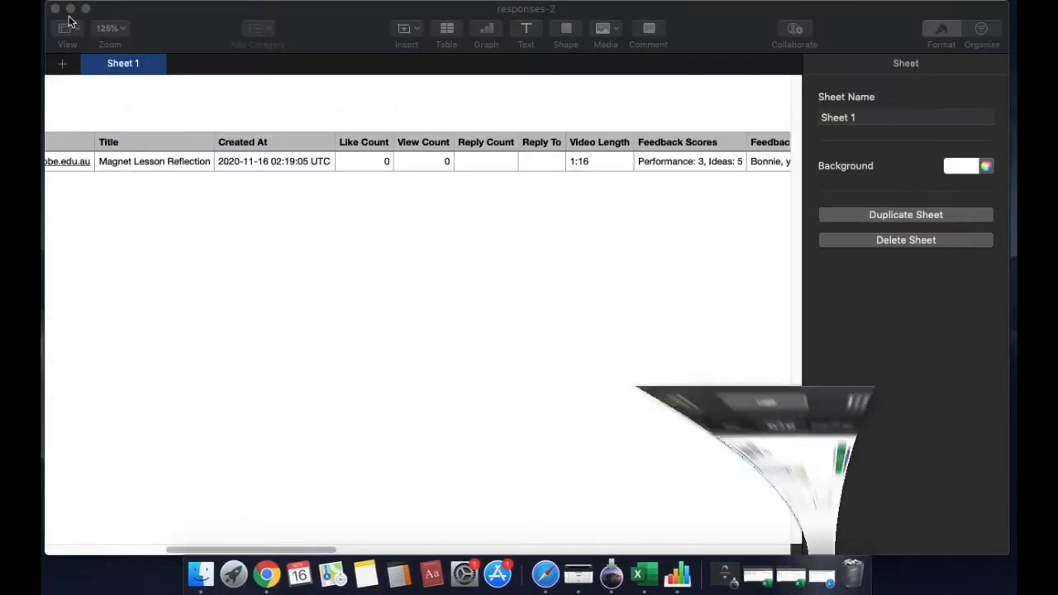
Scroll the Numbers responses table back to Group Name, then return to Flipgrid Data - ROOM 10
{"action": "left_click_drag", "start_coordinate": [339, 549], "coordinate": [213, 549]}
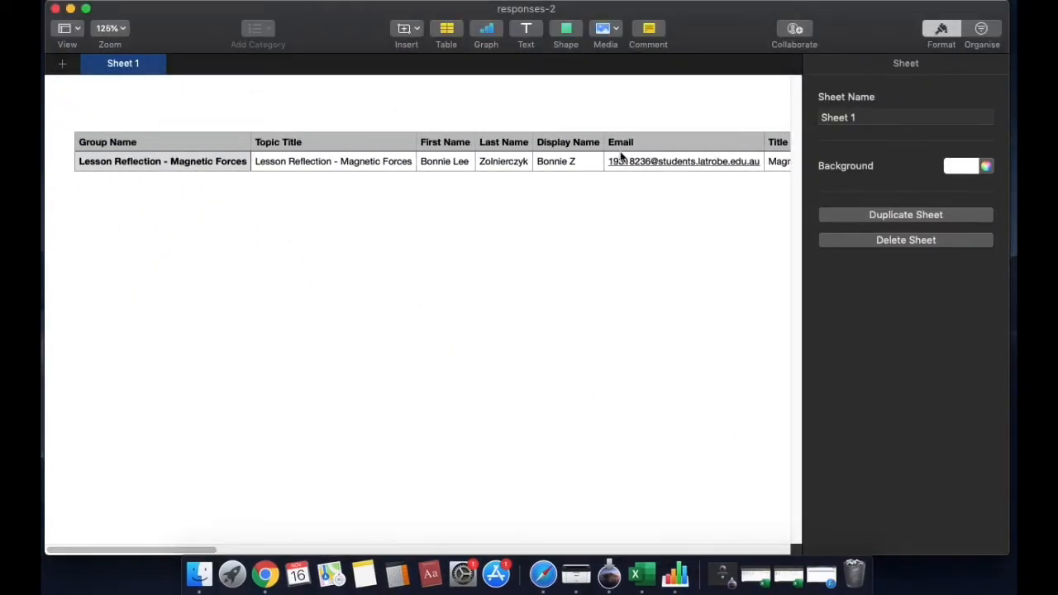
{"action": "left_click", "coordinate": [821, 576]}
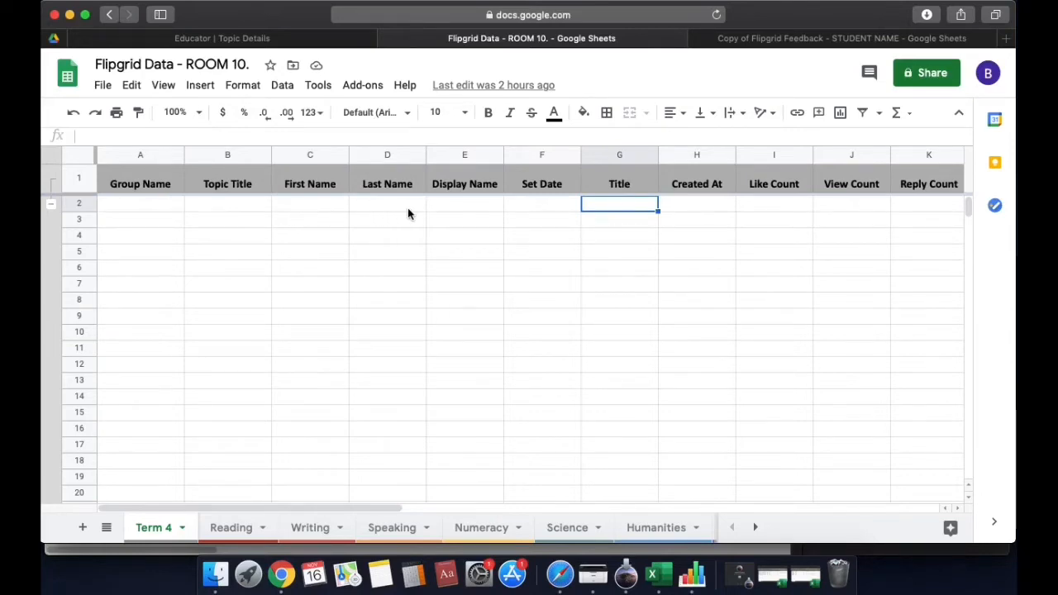
{"action": "left_click", "coordinate": [555, 208]}
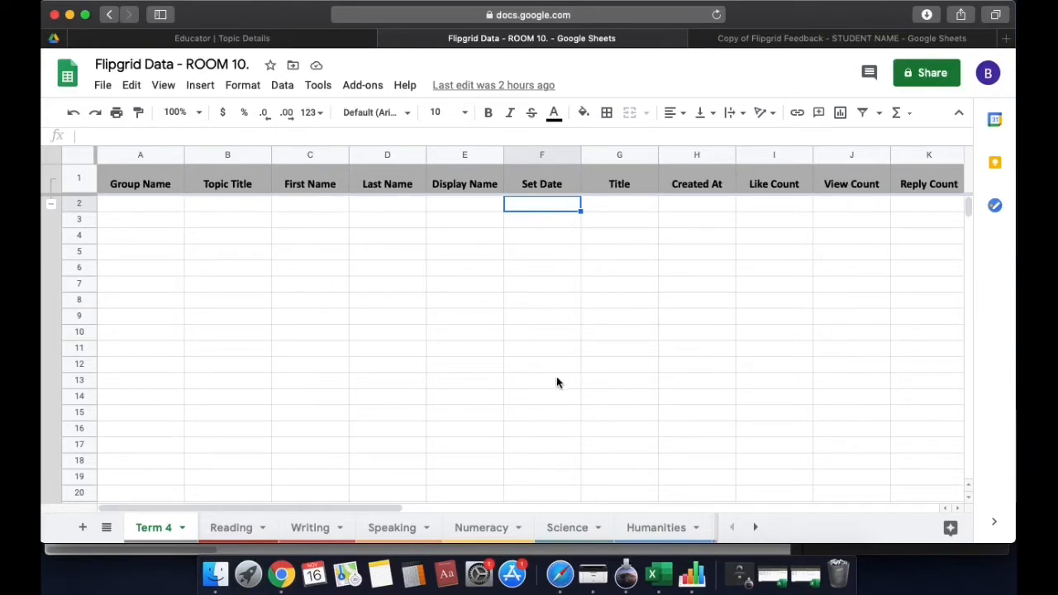
{"action": "left_click", "coordinate": [573, 158]}
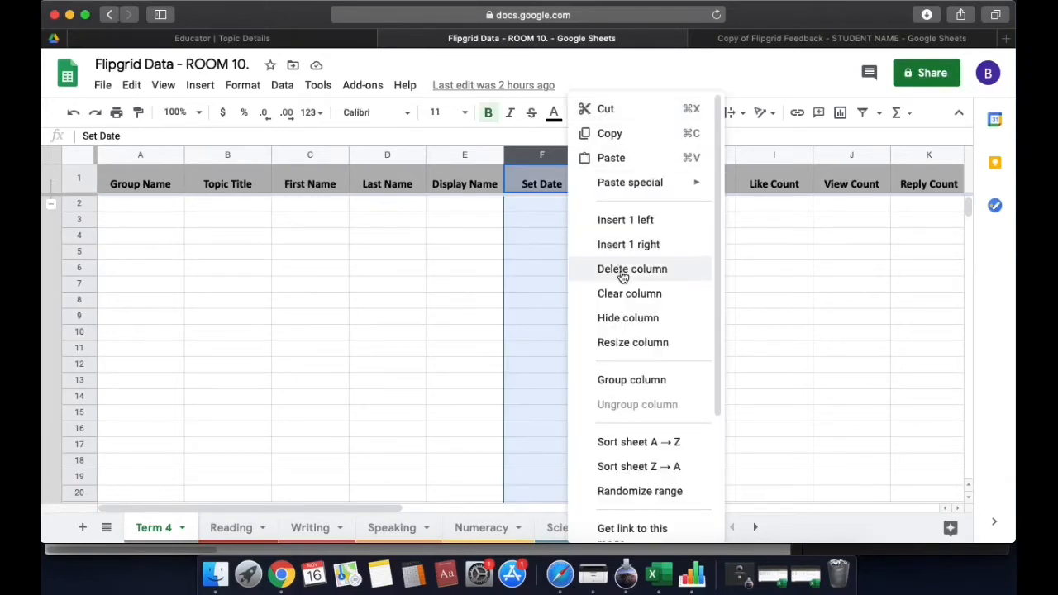
{"action": "left_click", "coordinate": [555, 268]}
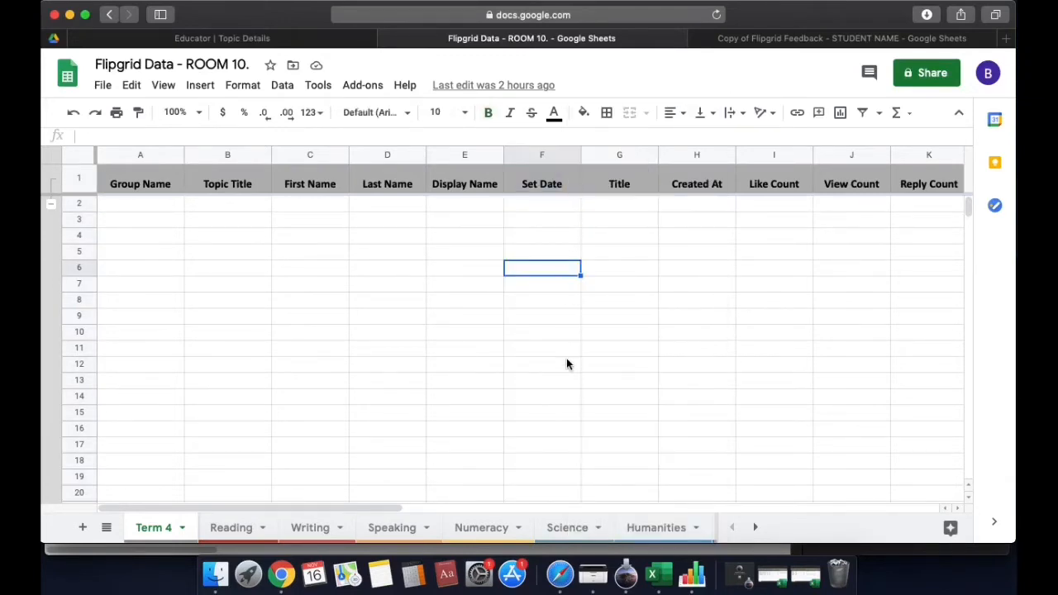
{"action": "left_click", "coordinate": [618, 205]}
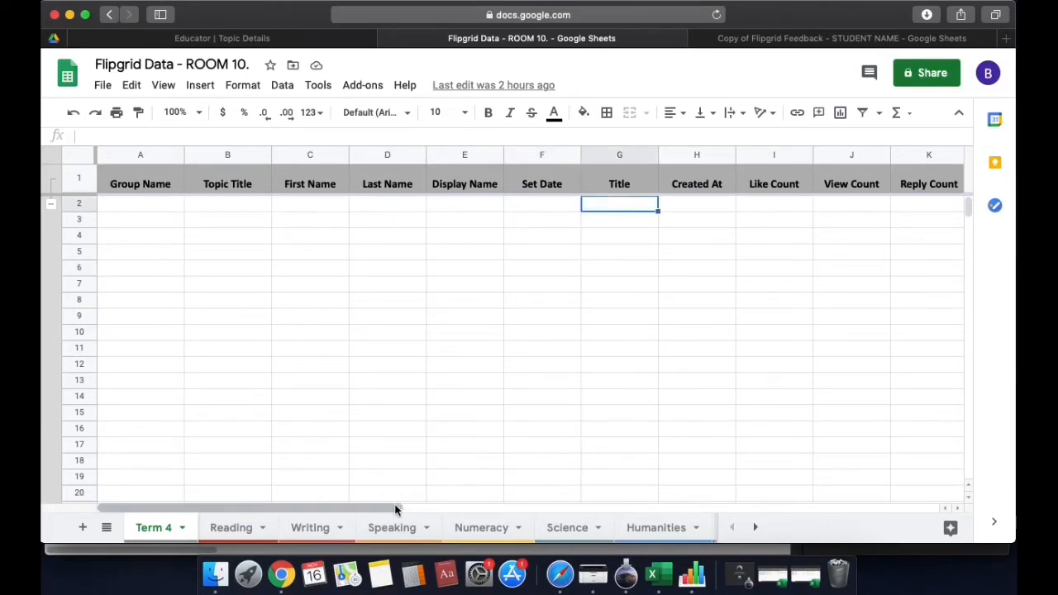
{"action": "left_click_drag", "start_coordinate": [397, 509], "coordinate": [647, 507]}
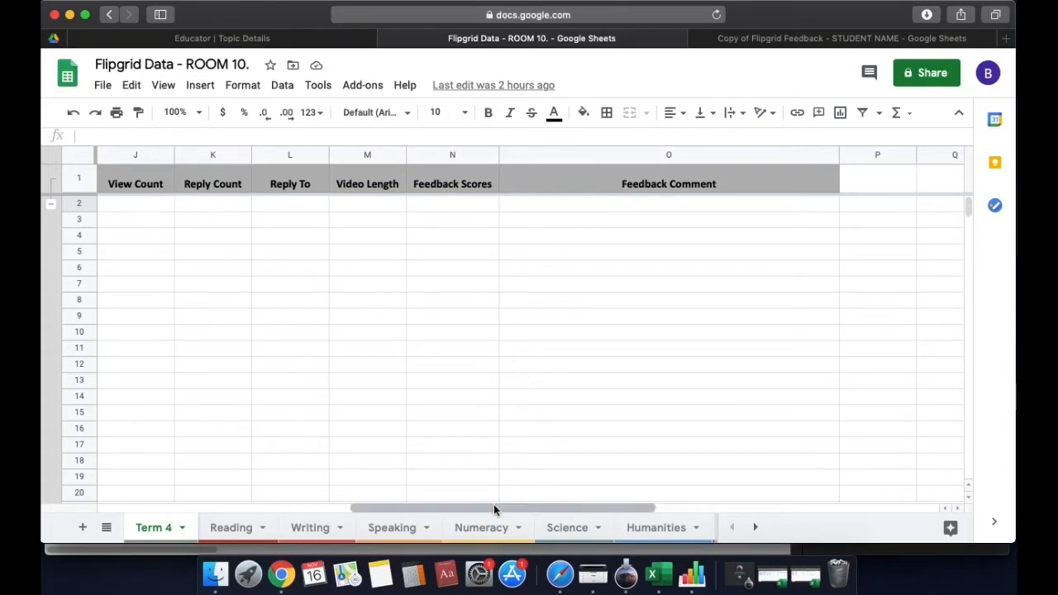
{"action": "left_click_drag", "start_coordinate": [494, 507], "coordinate": [244, 495]}
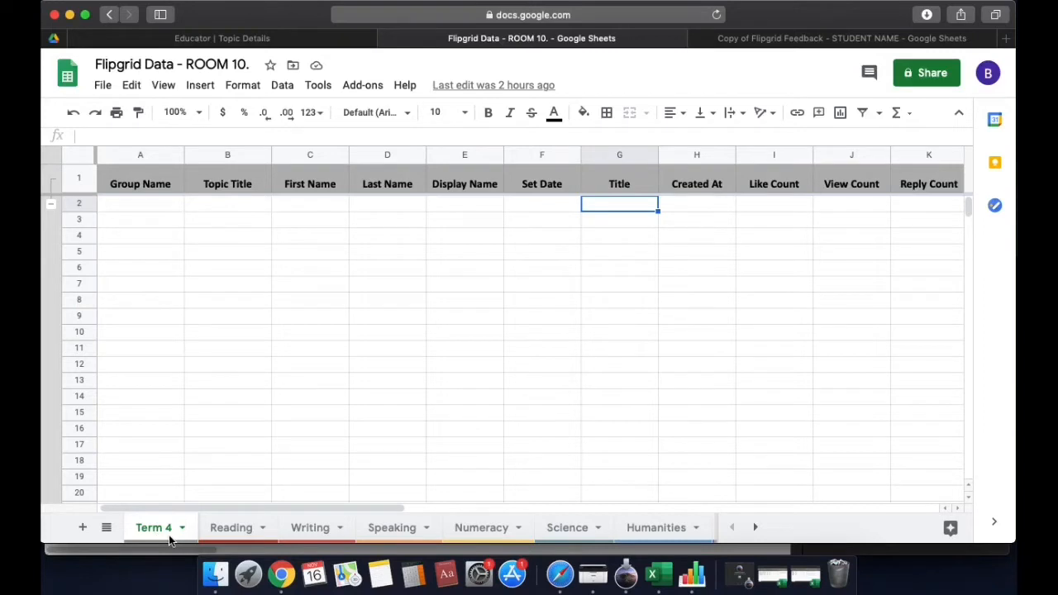
{"action": "left_click", "coordinate": [234, 529]}
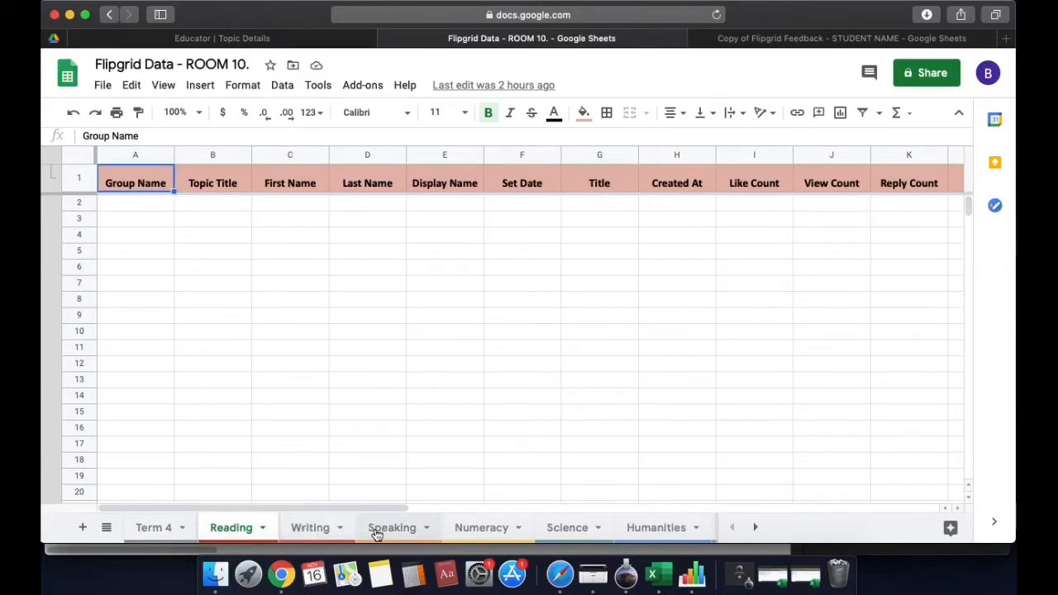
{"action": "left_click", "coordinate": [472, 536]}
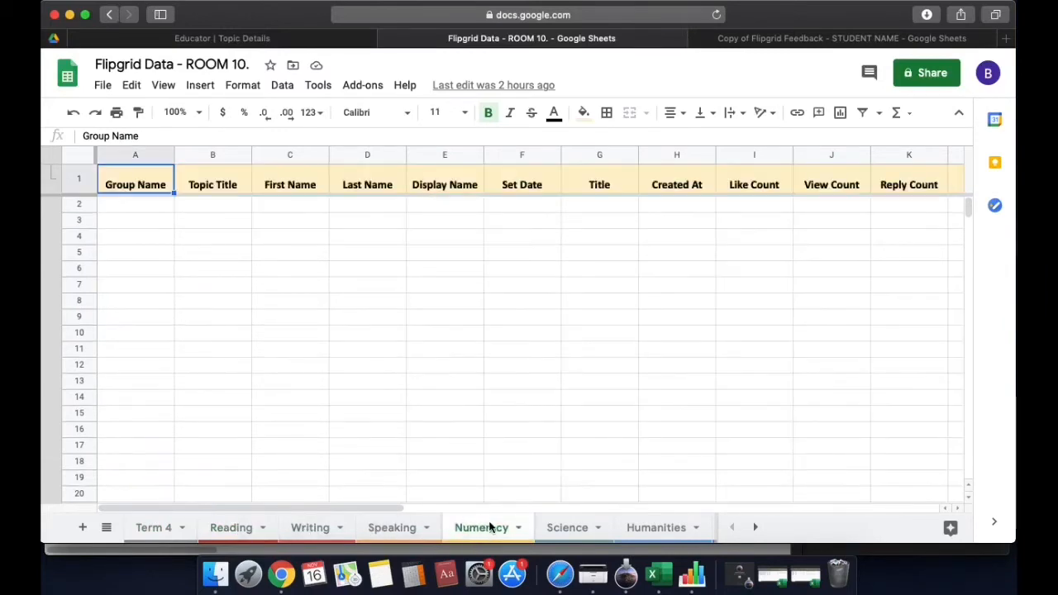
{"action": "left_click", "coordinate": [755, 528]}
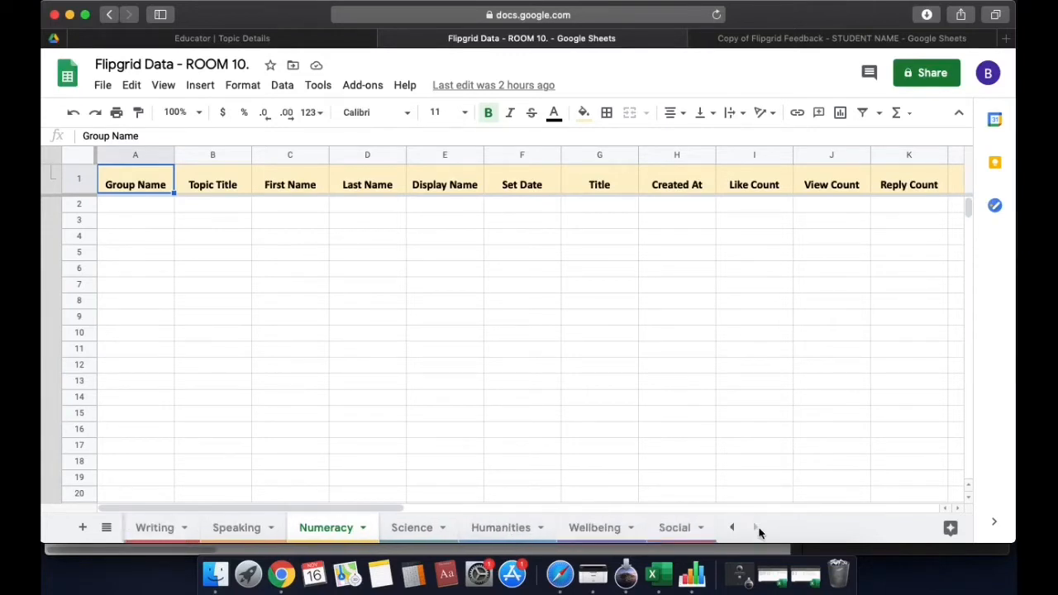
{"action": "left_click", "coordinate": [543, 530]}
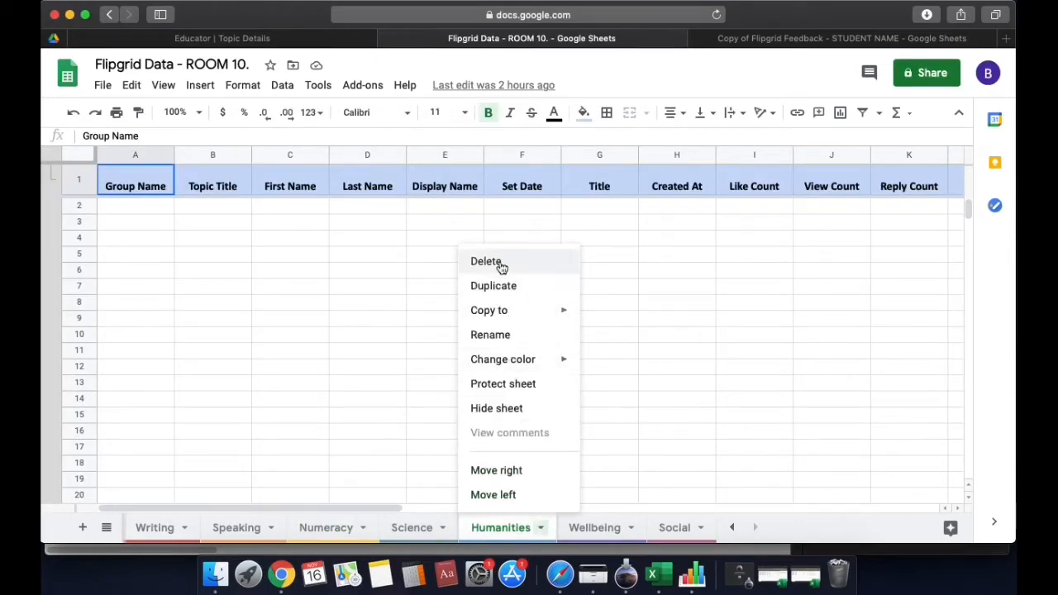
{"action": "left_click", "coordinate": [598, 527]}
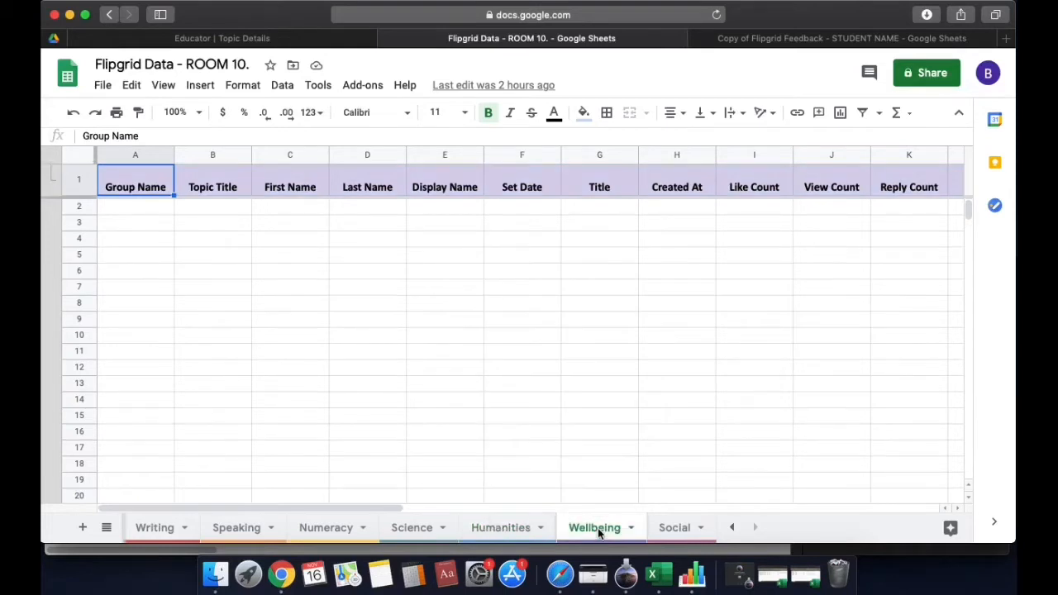
{"action": "left_click", "coordinate": [669, 526]}
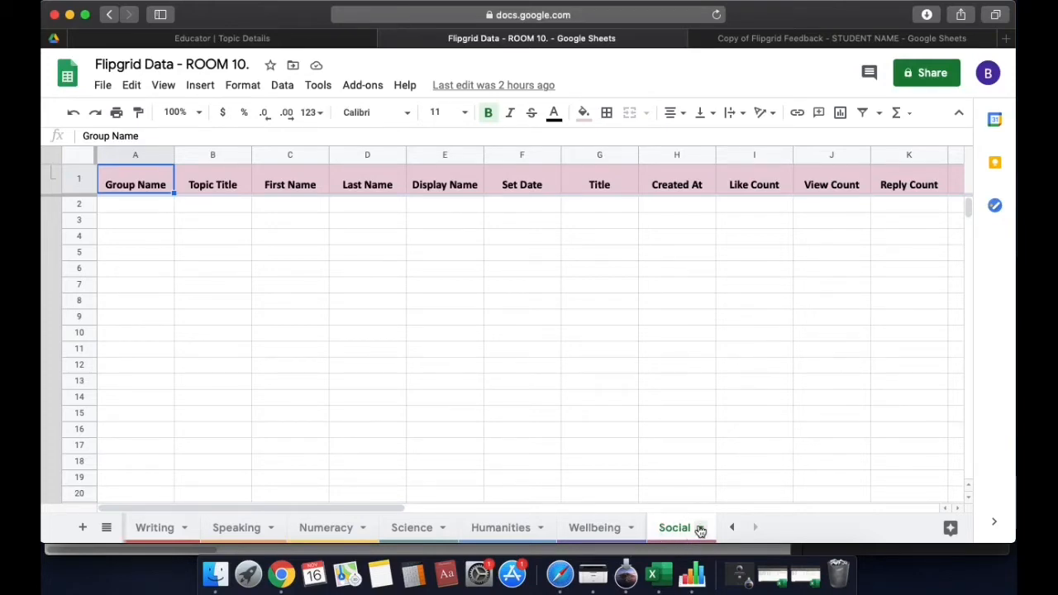
{"action": "left_click", "coordinate": [597, 529]}
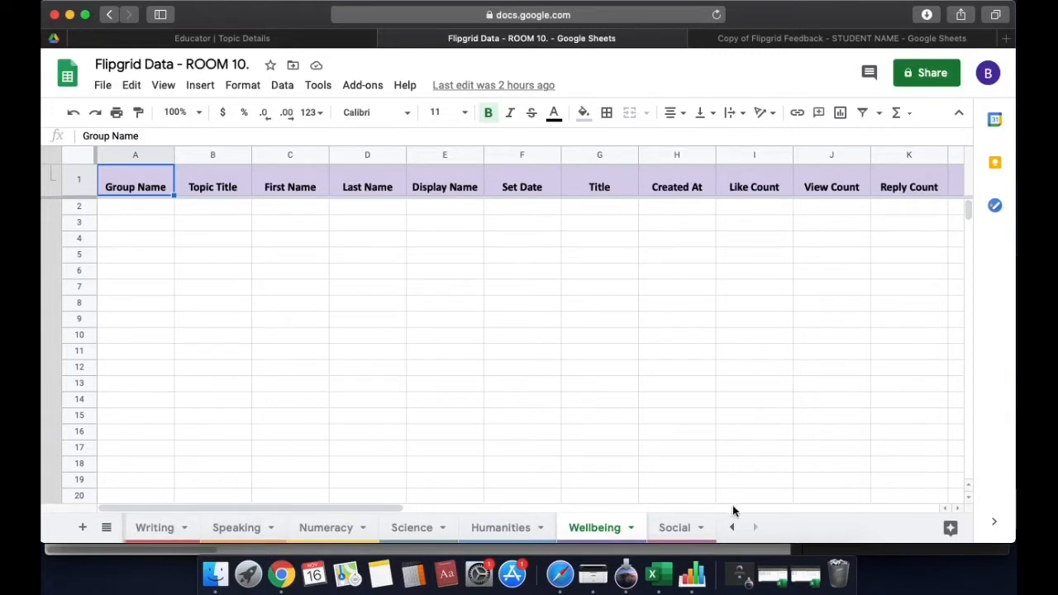
{"action": "left_click", "coordinate": [732, 528]}
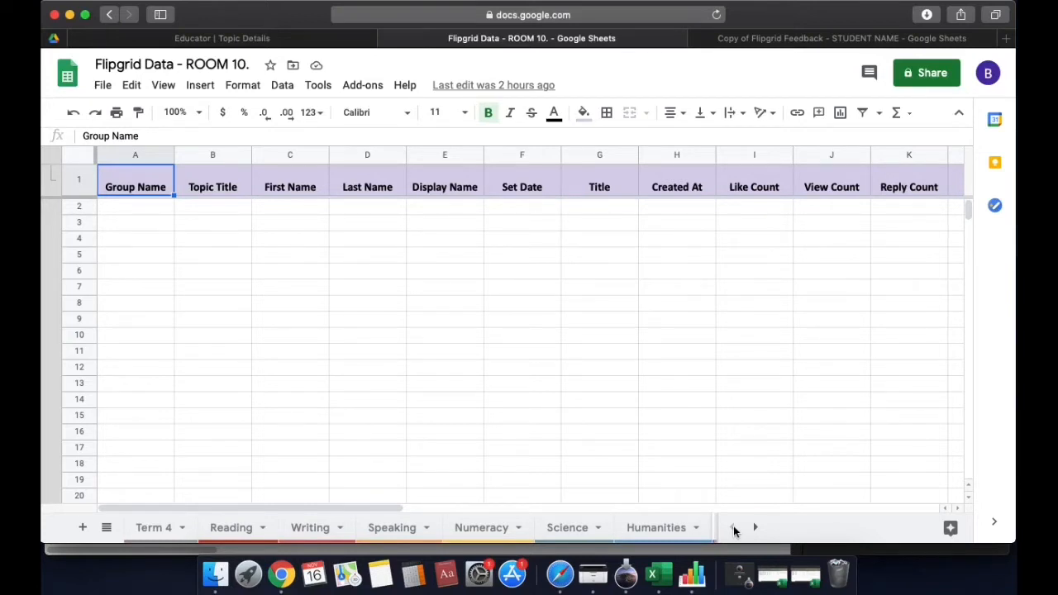
{"action": "left_click", "coordinate": [158, 532]}
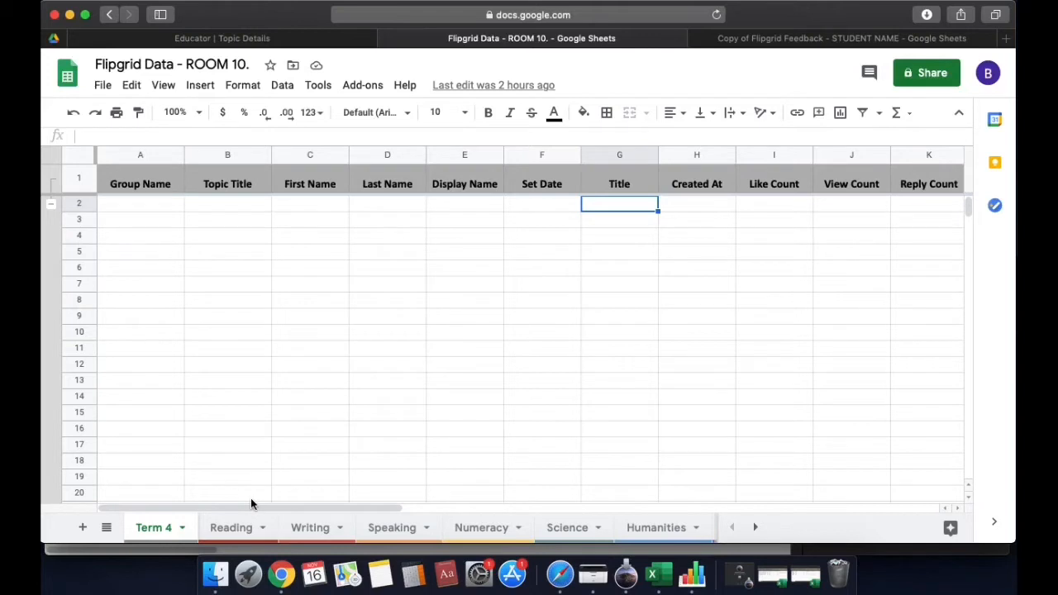
Copy the Group Name through Display Name cells A2:E13 from the Excel DEI responses workbook
{"action": "left_click", "coordinate": [807, 581]}
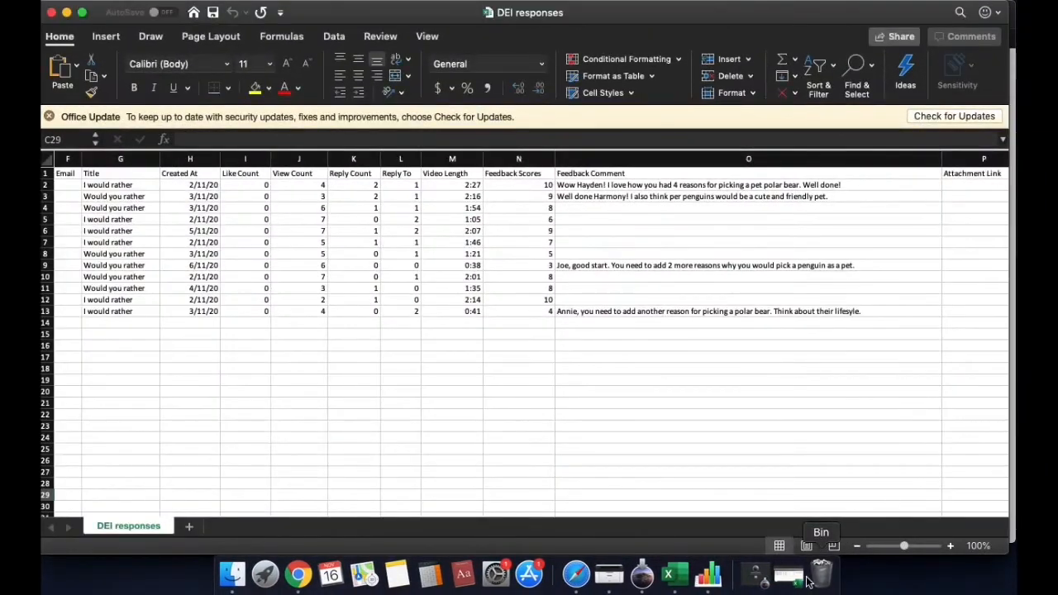
{"action": "left_click_drag", "start_coordinate": [554, 519], "coordinate": [526, 510]}
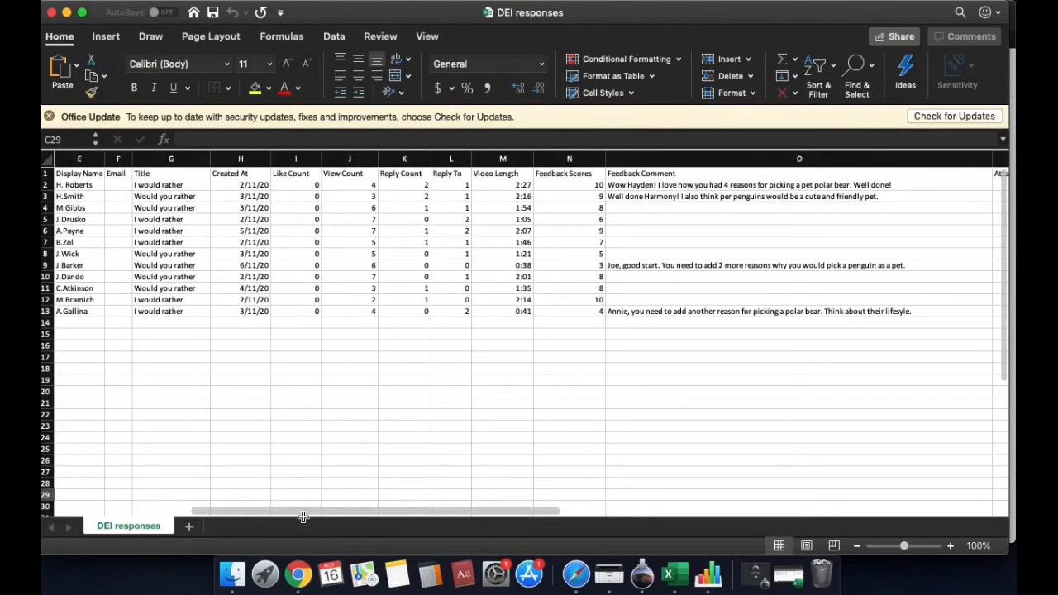
{"action": "left_click_drag", "start_coordinate": [312, 513], "coordinate": [189, 517]}
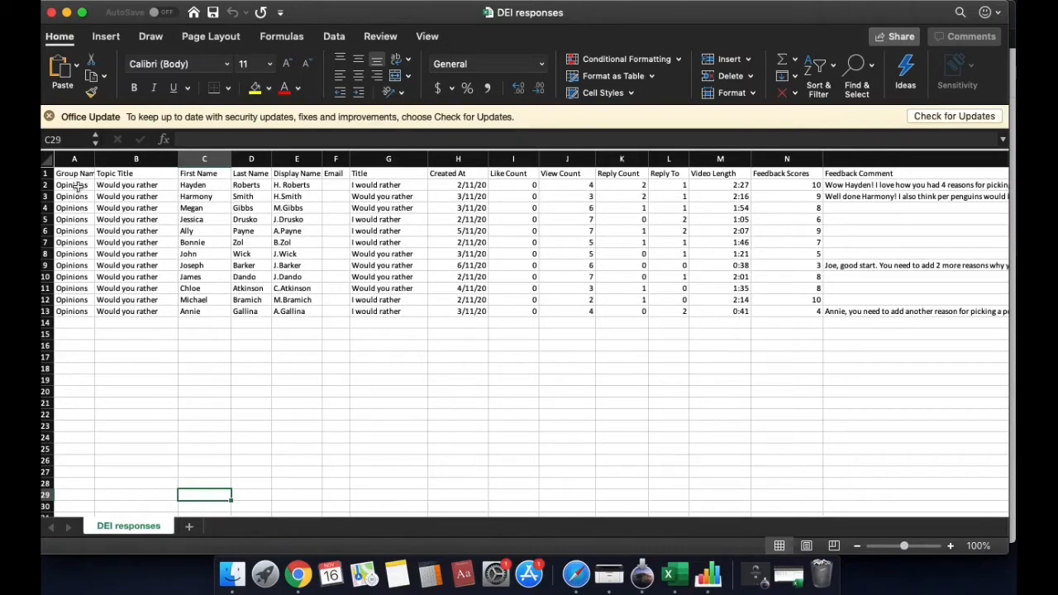
{"action": "left_click_drag", "start_coordinate": [74, 185], "coordinate": [296, 310]}
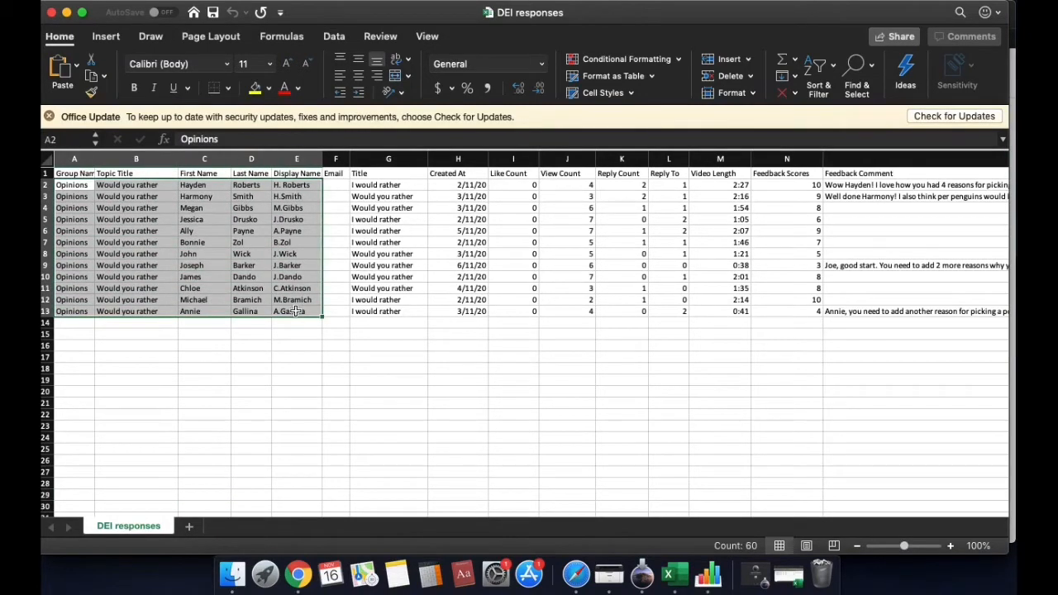
{"action": "key", "text": "super+c"}
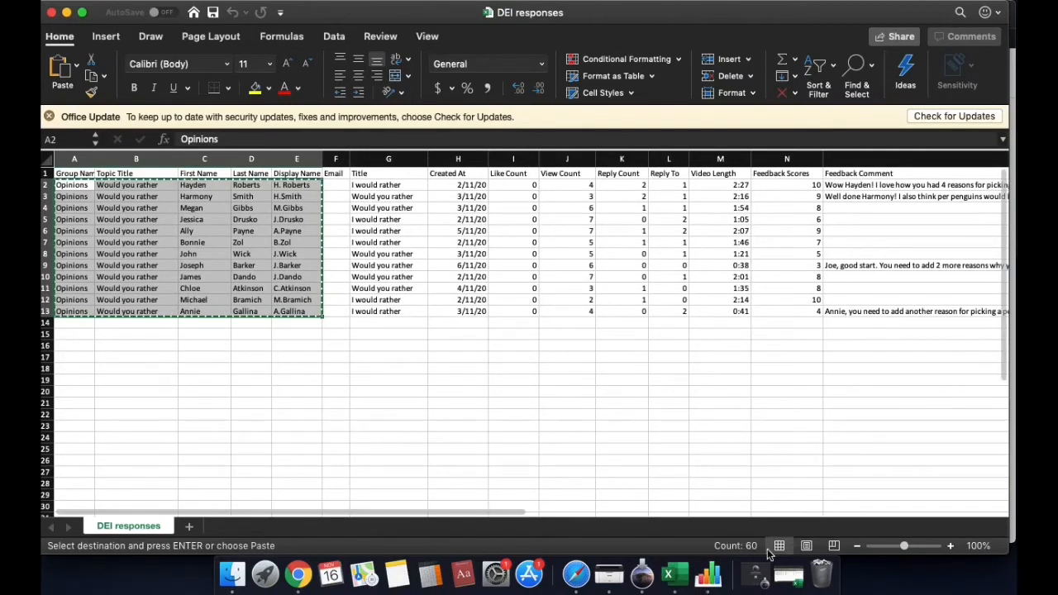
{"action": "left_click", "coordinate": [576, 573]}
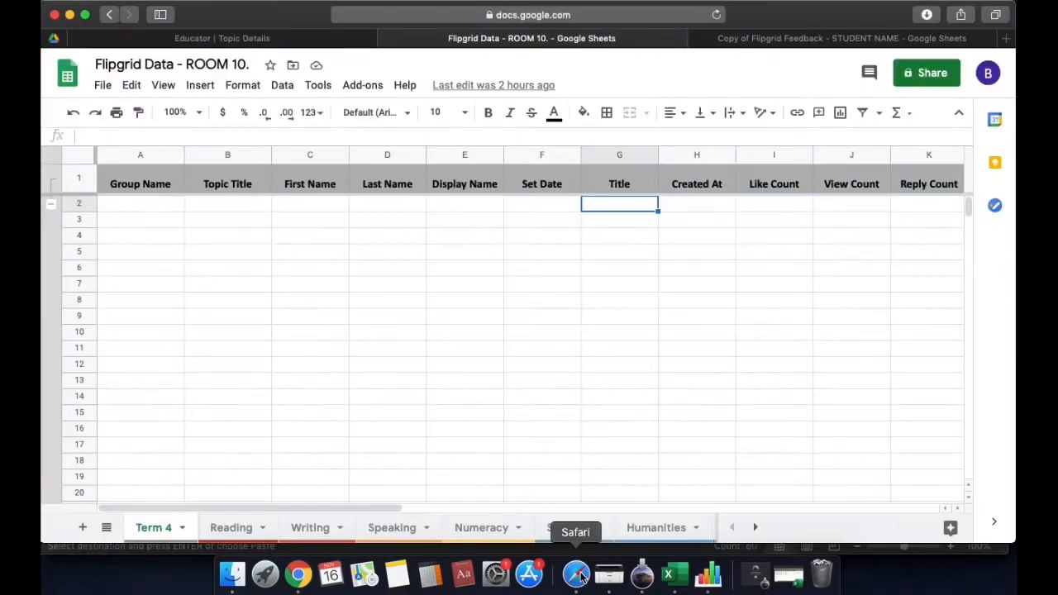
Paste the twelve students' group, topic and name details into A2:E13 of the Term 4 tab
{"action": "left_click", "coordinate": [162, 210]}
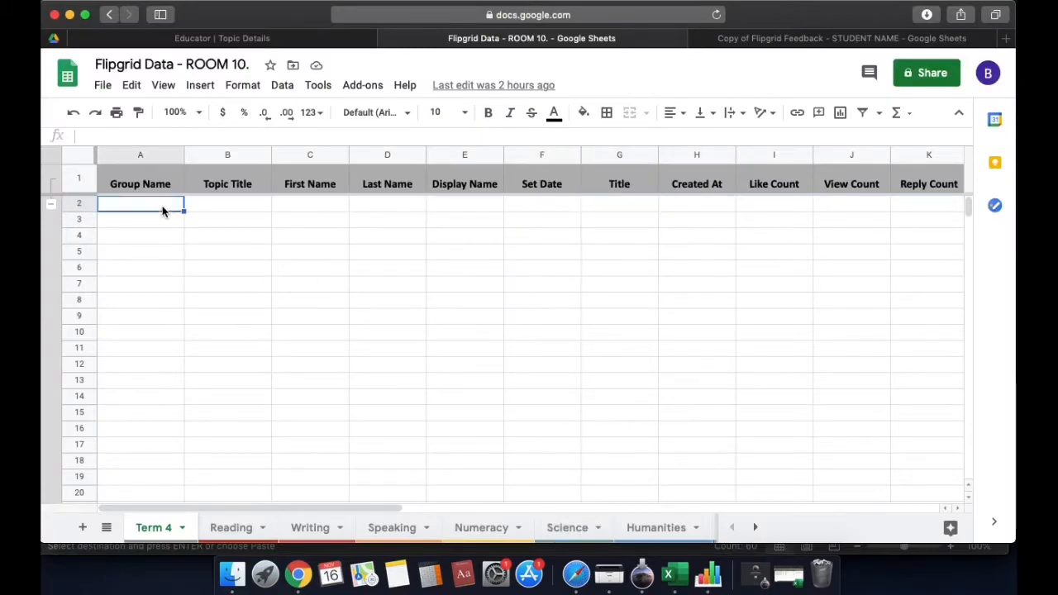
{"action": "type", "text": "v"}
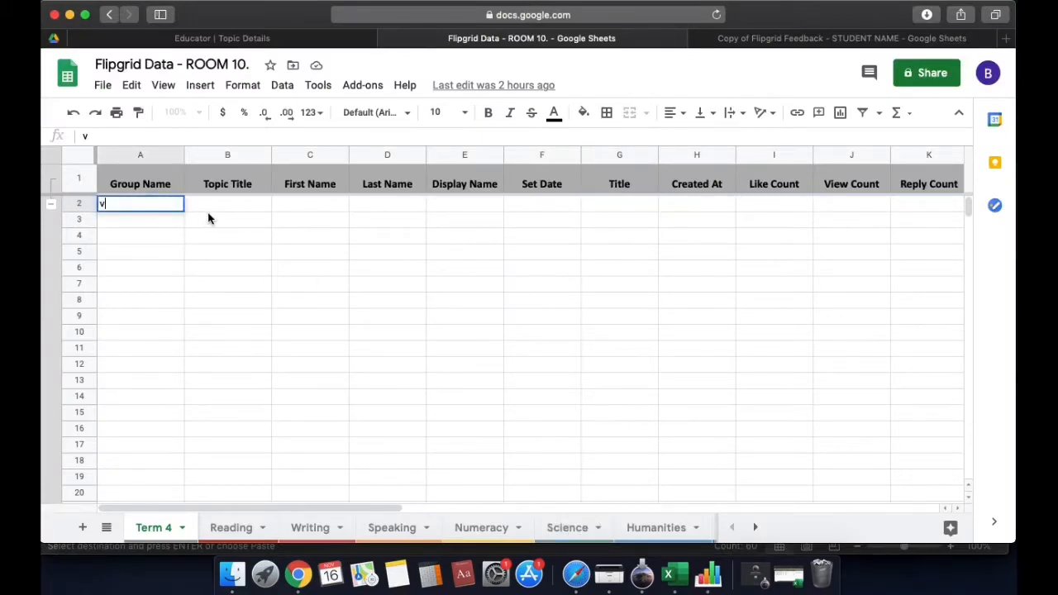
{"action": "key", "text": "BackSpace"}
{"action": "key", "text": "super+v"}
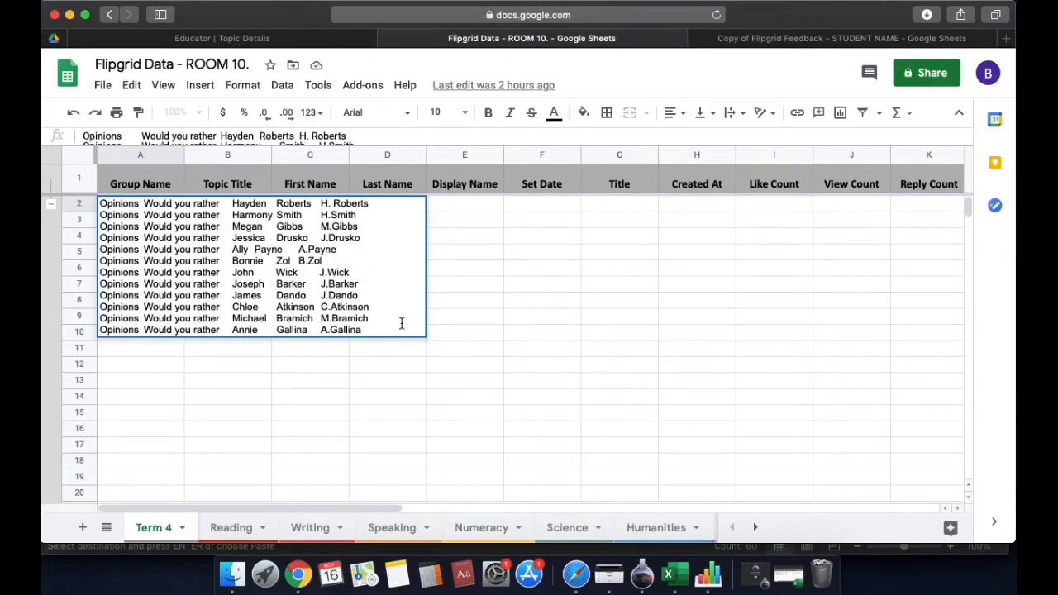
{"action": "key", "text": "super+z"}
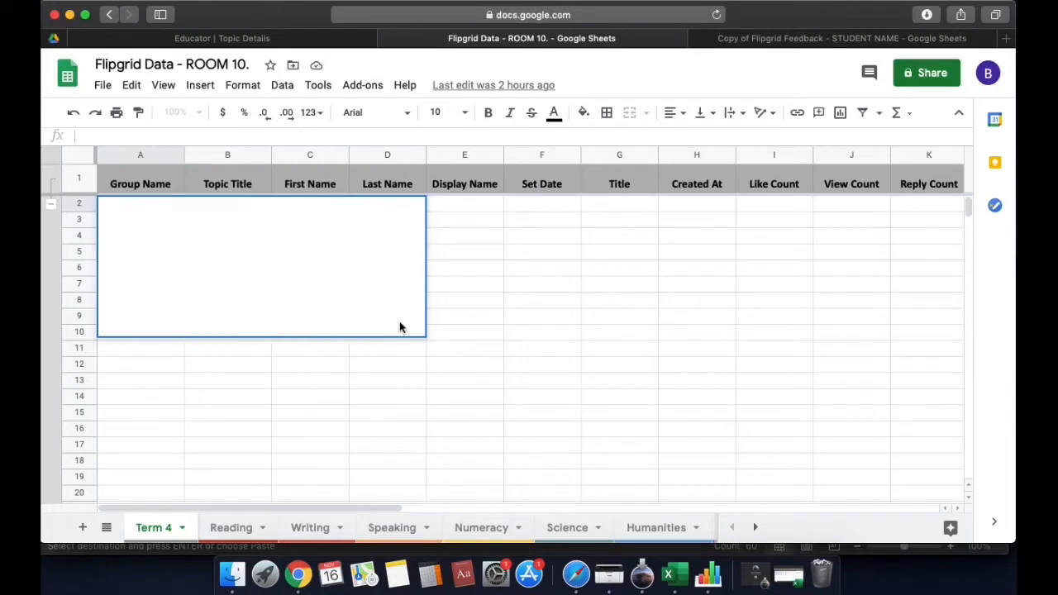
{"action": "left_click", "coordinate": [460, 336]}
{"action": "left_click_drag", "start_coordinate": [177, 212], "coordinate": [475, 469]}
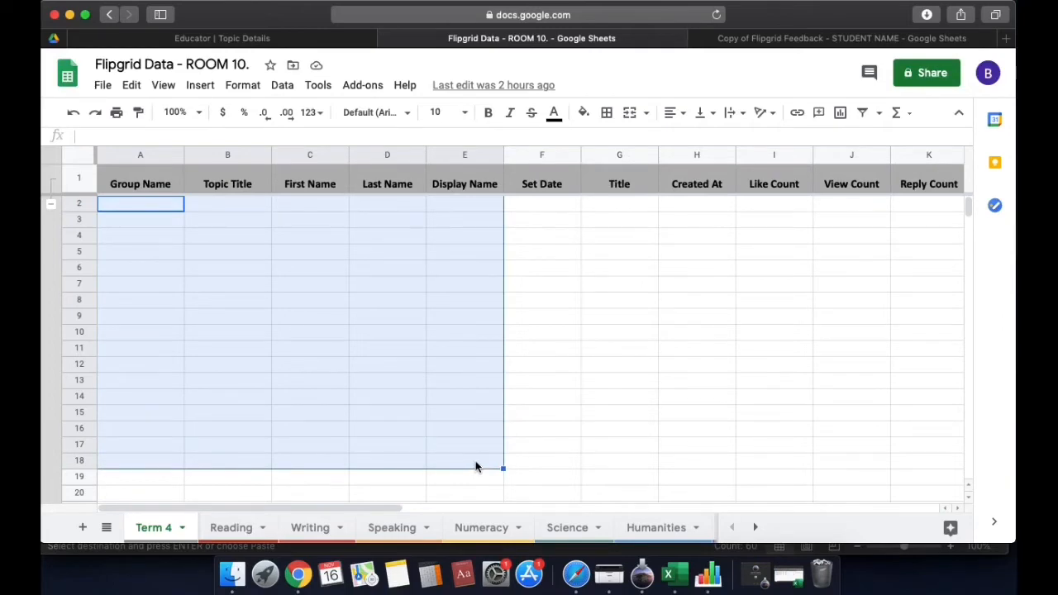
{"action": "key", "text": "super+v"}
{"action": "left_click", "coordinate": [475, 430]}
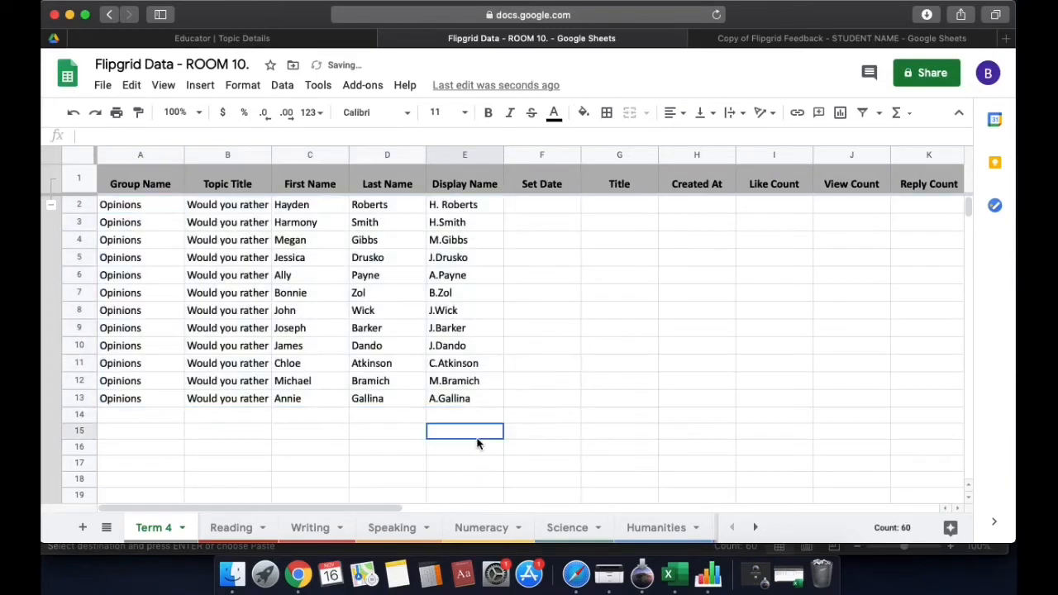
{"action": "left_click", "coordinate": [142, 207]}
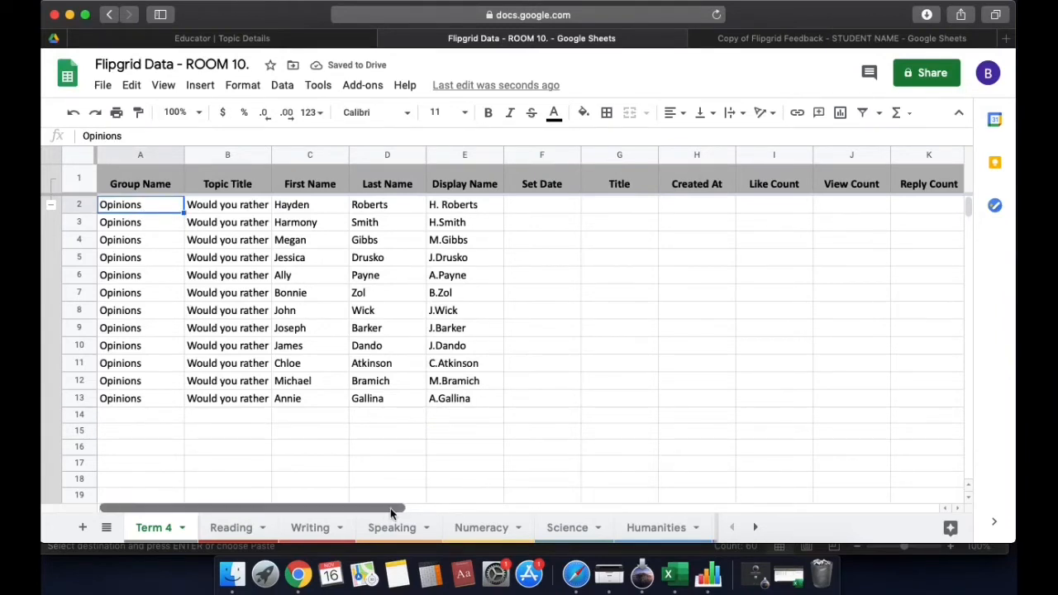
{"action": "left_click_drag", "start_coordinate": [404, 507], "coordinate": [486, 507]}
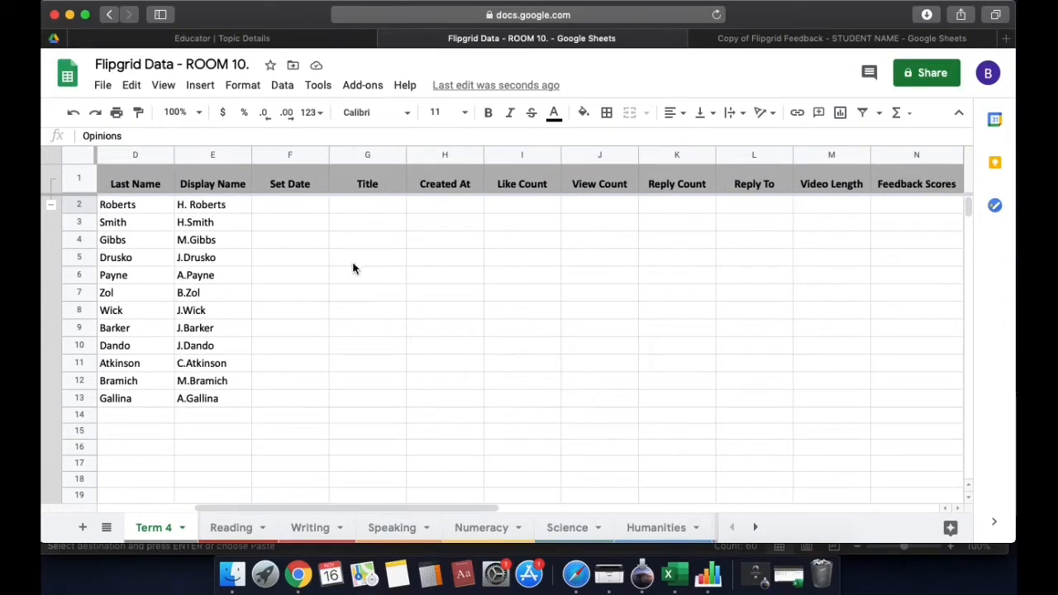
{"action": "left_click", "coordinate": [306, 401]}
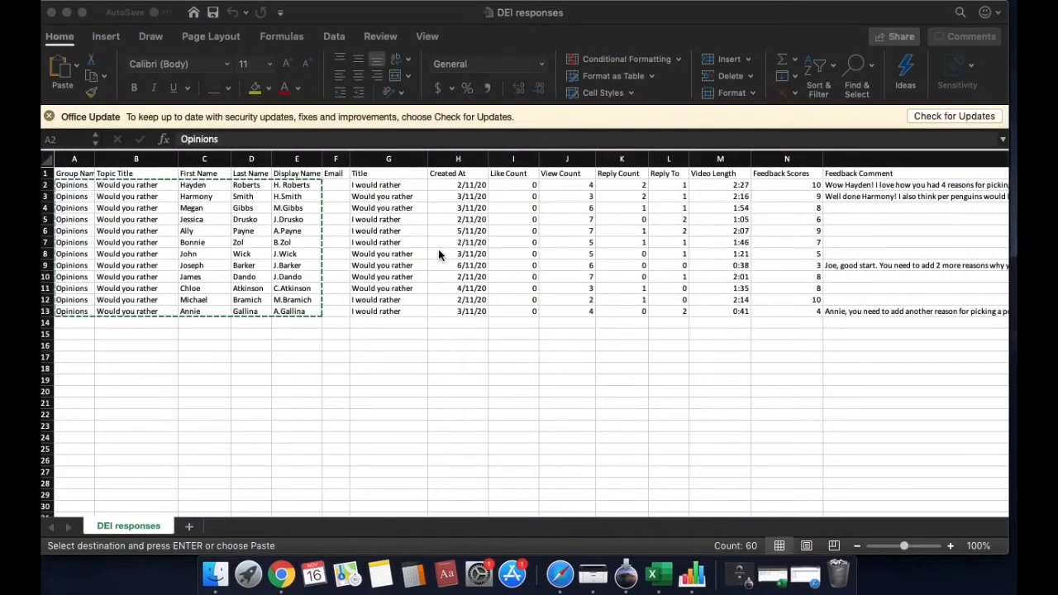
Copy the Title through Feedback Comment cells G2:O13 from the Excel DEI responses sheet
{"action": "left_click", "coordinate": [383, 189]}
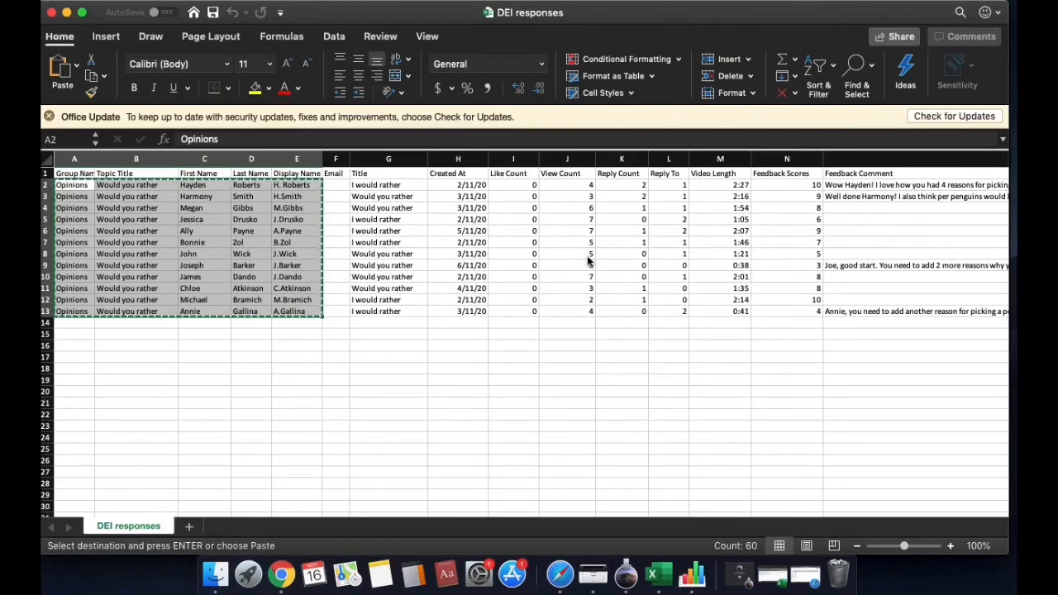
{"action": "left_click", "coordinate": [398, 193]}
{"action": "left_click_drag", "start_coordinate": [396, 185], "coordinate": [845, 311]}
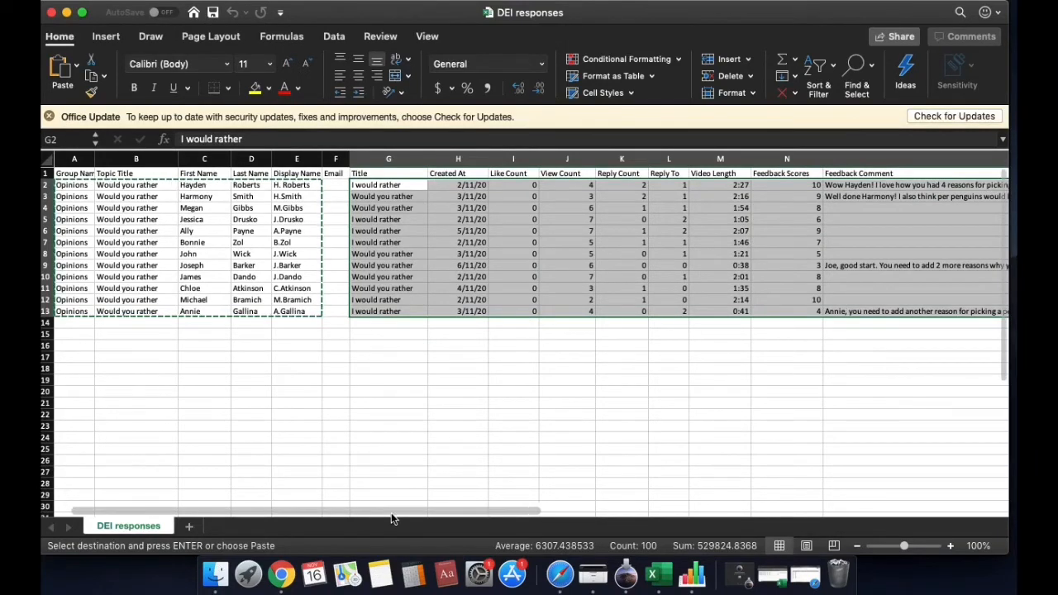
{"action": "left_click_drag", "start_coordinate": [391, 517], "coordinate": [484, 517]}
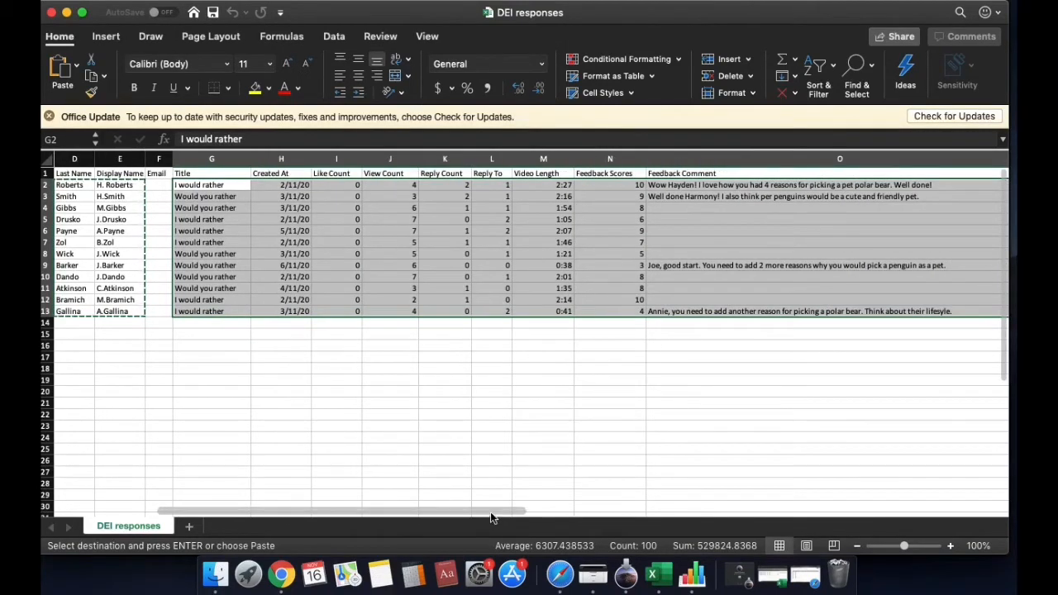
{"action": "key", "text": "super+c"}
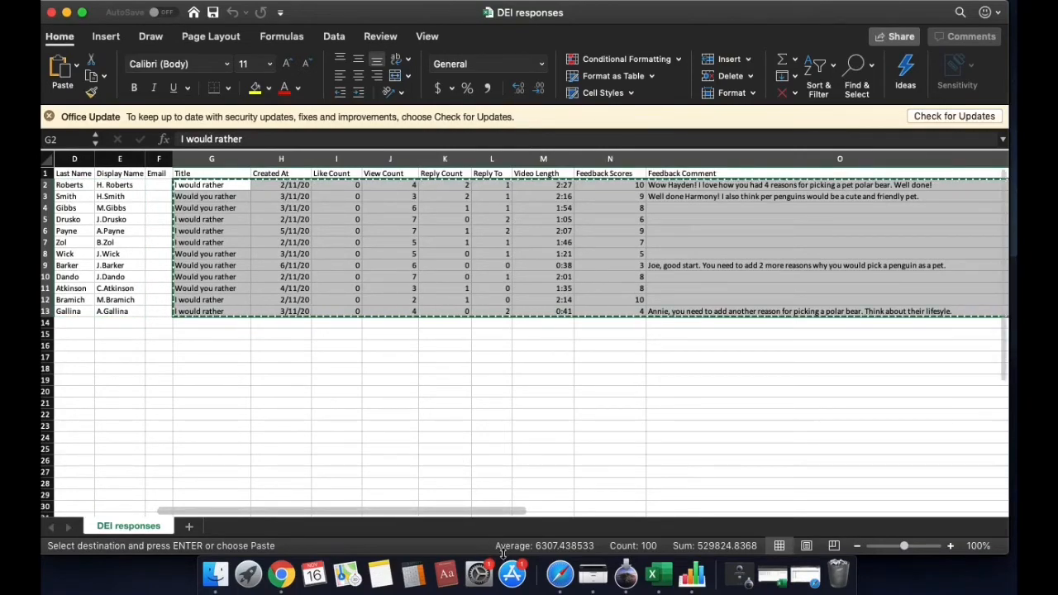
{"action": "left_click", "coordinate": [565, 578]}
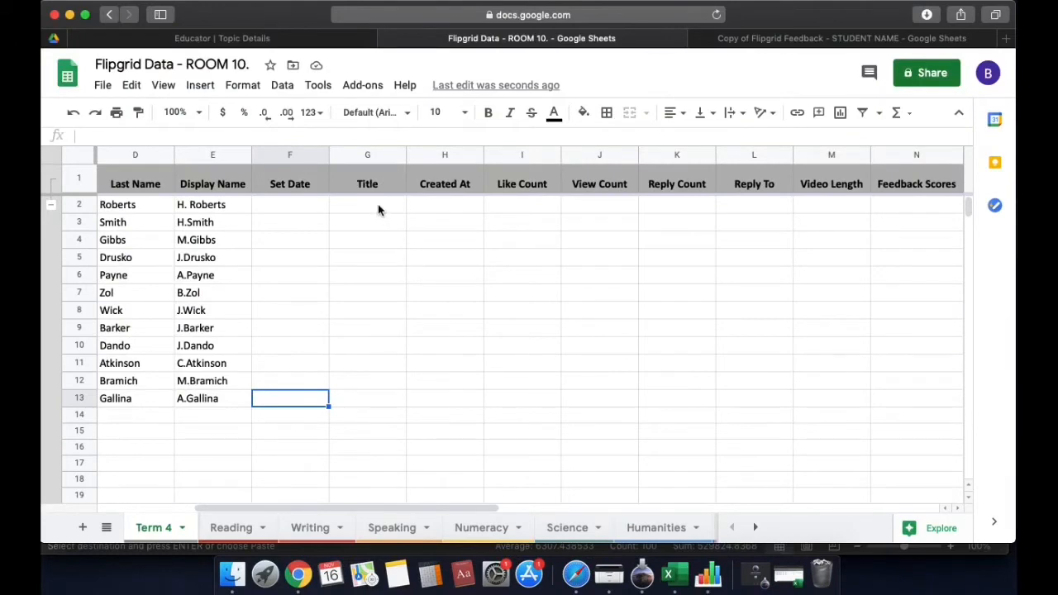
Paste the titles, counts, video lengths, scores and comments into Term 4 starting at G2
{"action": "left_click_drag", "start_coordinate": [378, 210], "coordinate": [511, 405]}
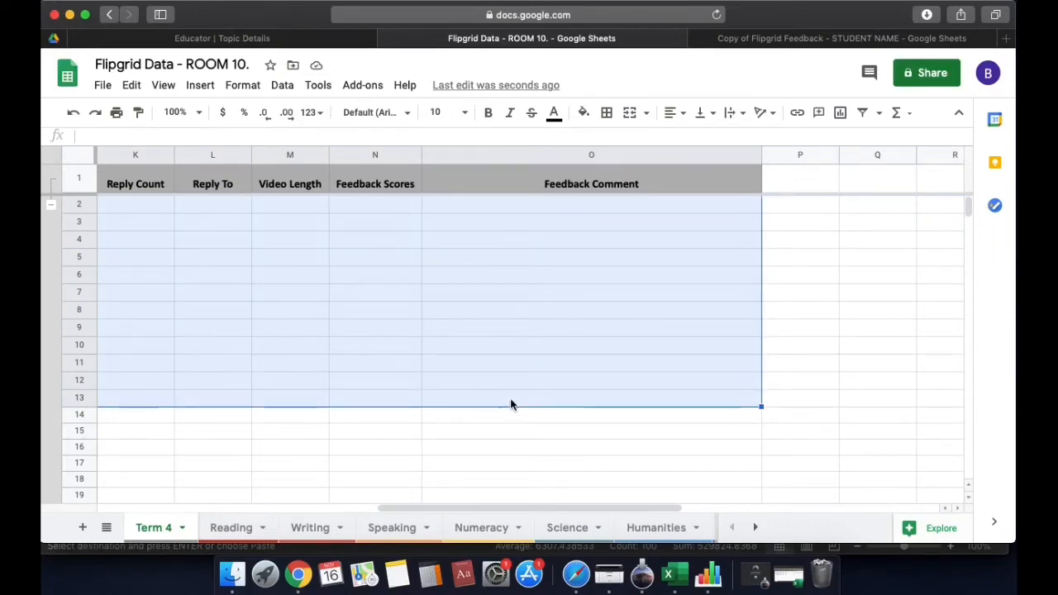
{"action": "key", "text": "super+v"}
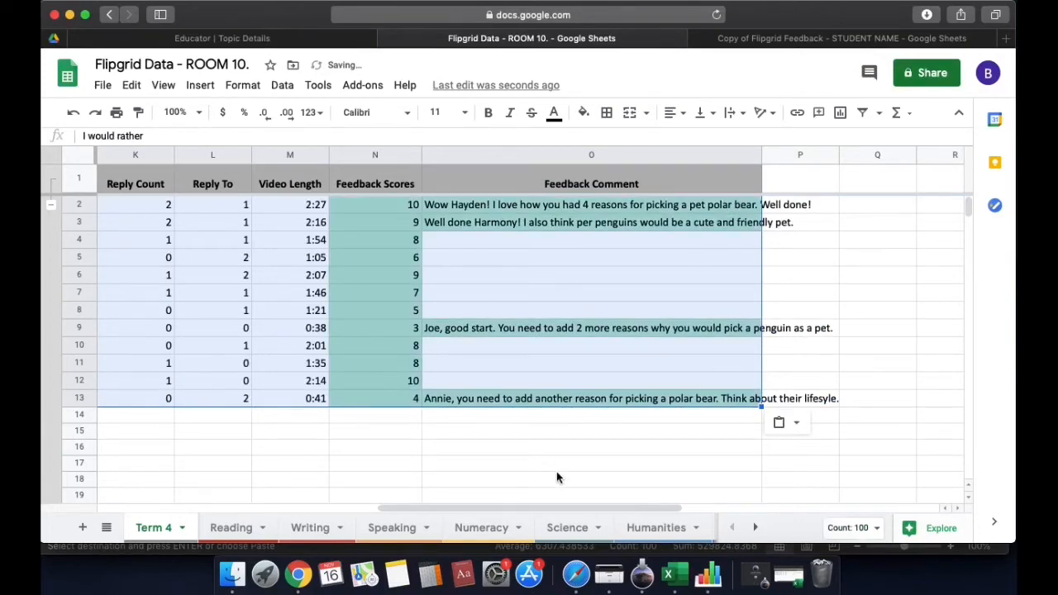
{"action": "left_click_drag", "start_coordinate": [640, 504], "coordinate": [359, 499]}
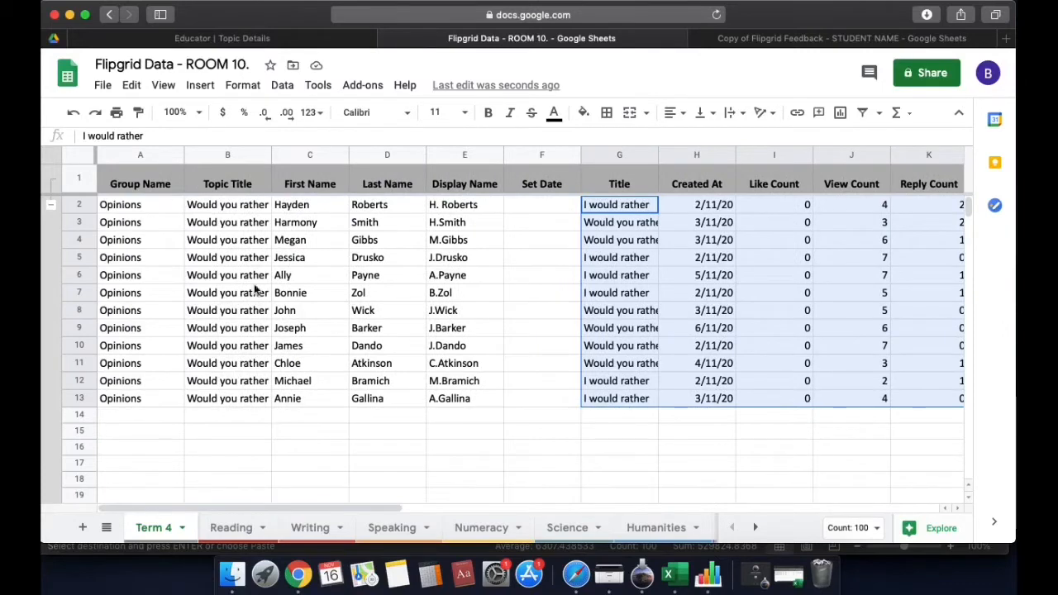
Enter 2/11/2020 as the Set Date in F2, undoing an incrementing fill-down
{"action": "left_click", "coordinate": [157, 202]}
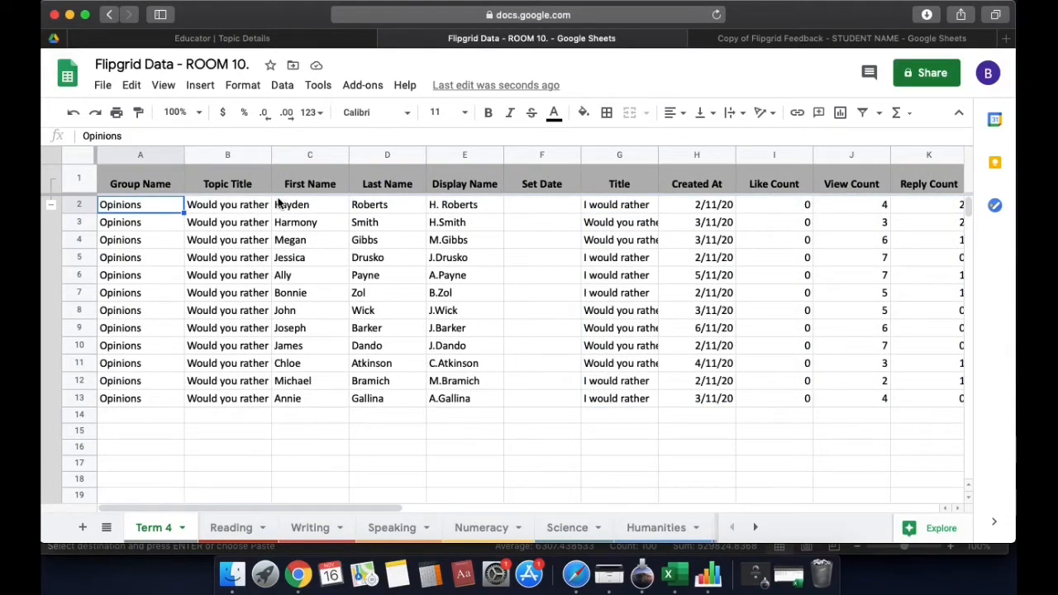
{"action": "left_click_drag", "start_coordinate": [279, 203], "coordinate": [454, 402]}
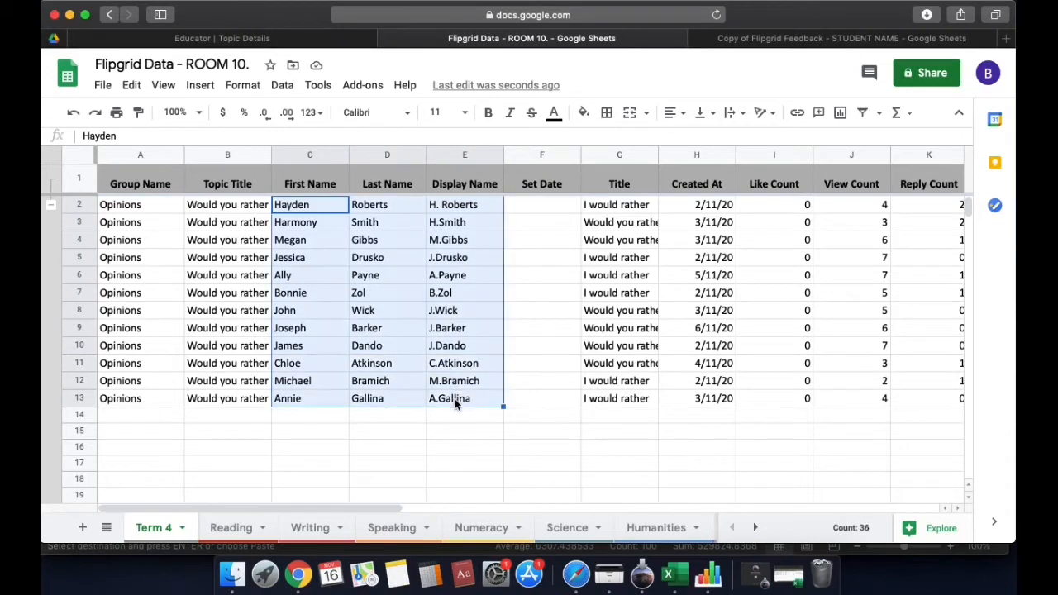
{"action": "left_click", "coordinate": [562, 211]}
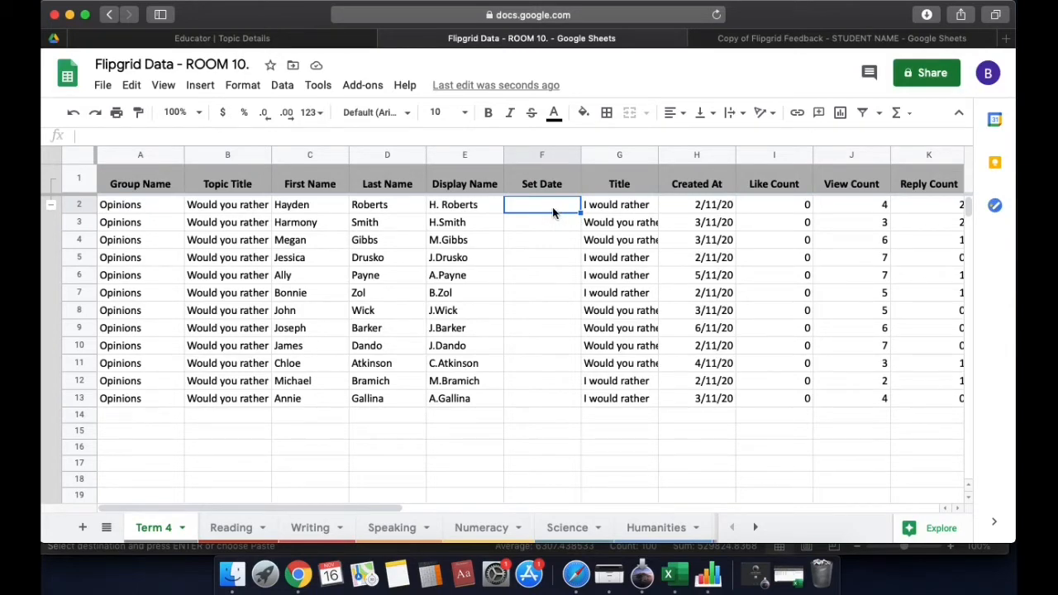
{"action": "type", "text": "2/11/"}
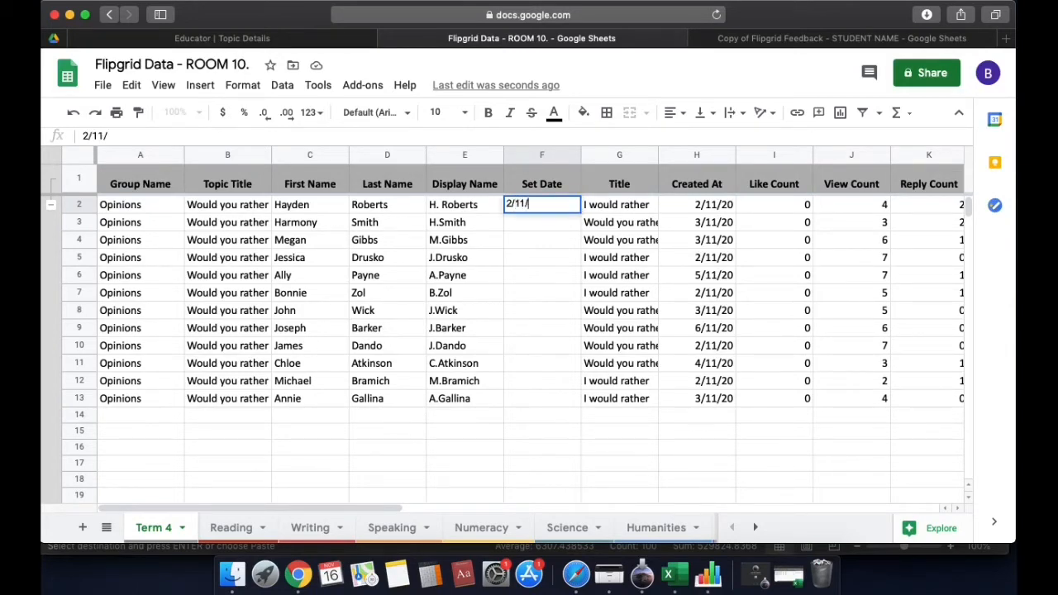
{"action": "type", "text": "2020"}
{"action": "left_click", "coordinate": [613, 320]}
{"action": "left_click", "coordinate": [561, 210]}
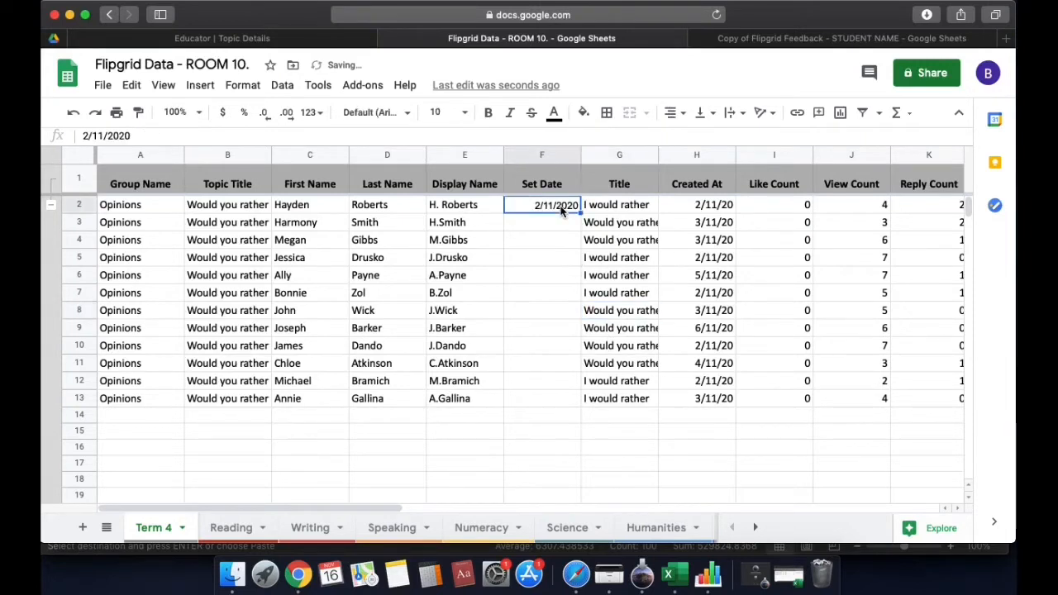
{"action": "left_click_drag", "start_coordinate": [580, 212], "coordinate": [582, 403]}
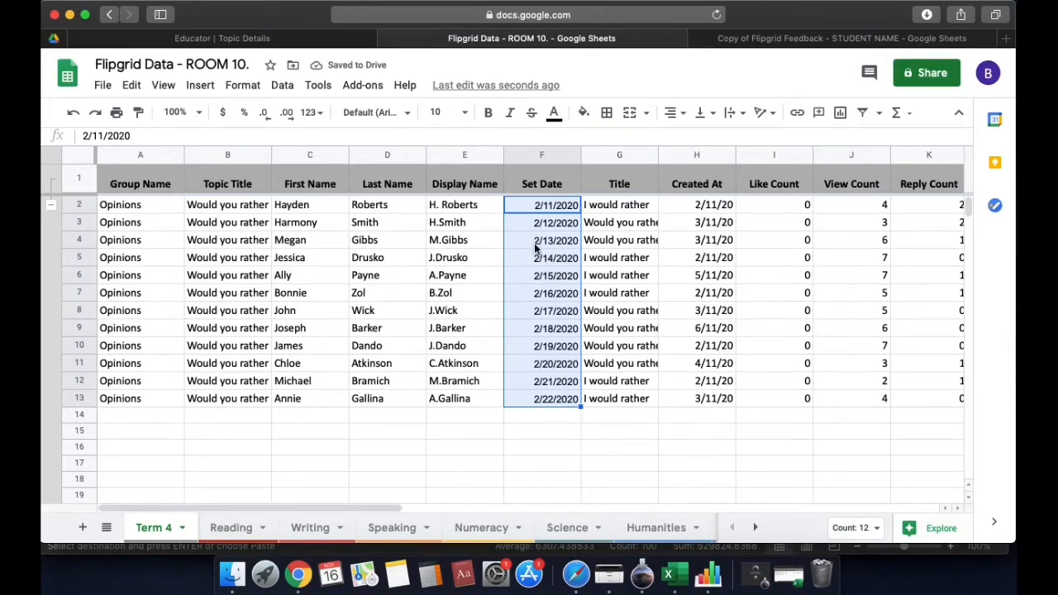
{"action": "key", "text": "ctrl+z"}
Enter 2/11/2020 in F3 and F4, then fill the date down through F13
{"action": "left_click", "coordinate": [551, 231]}
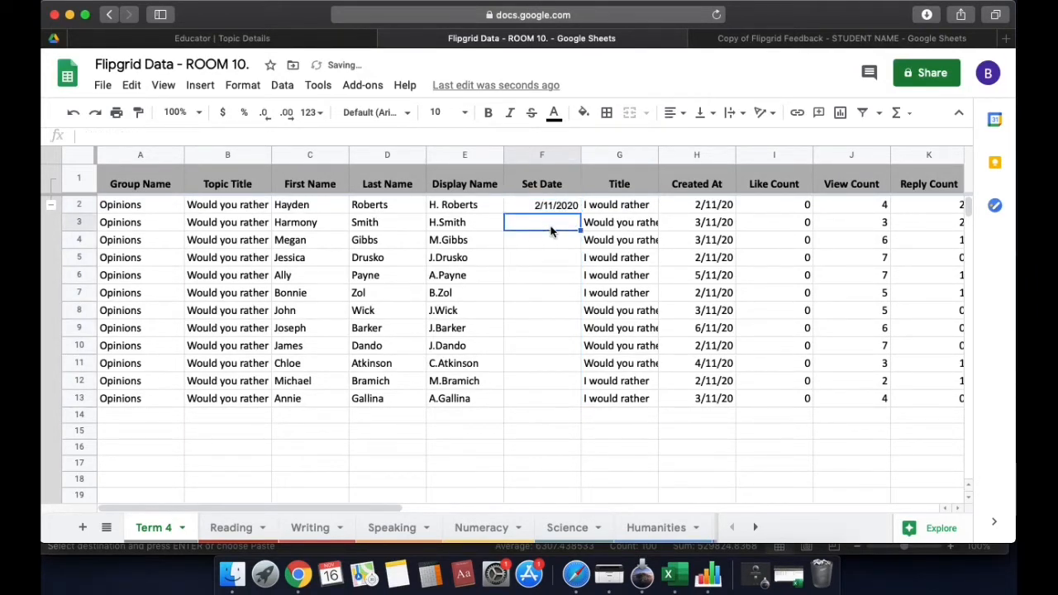
{"action": "type", "text": "2/11/2020"}
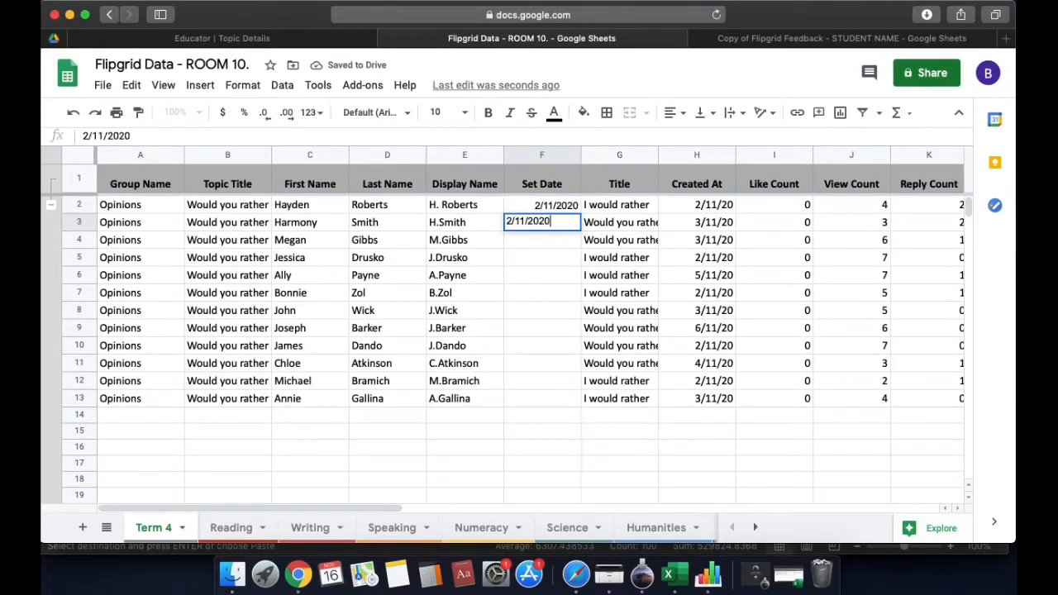
{"action": "key", "text": "Return"}
{"action": "type", "text": "2"}
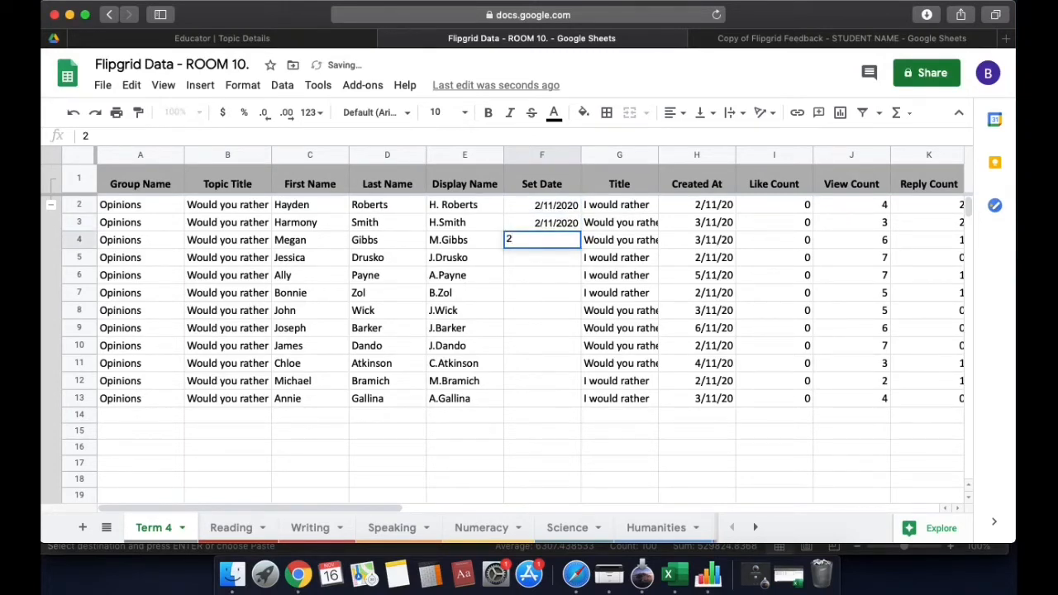
{"action": "type", "text": "/11/2020"}
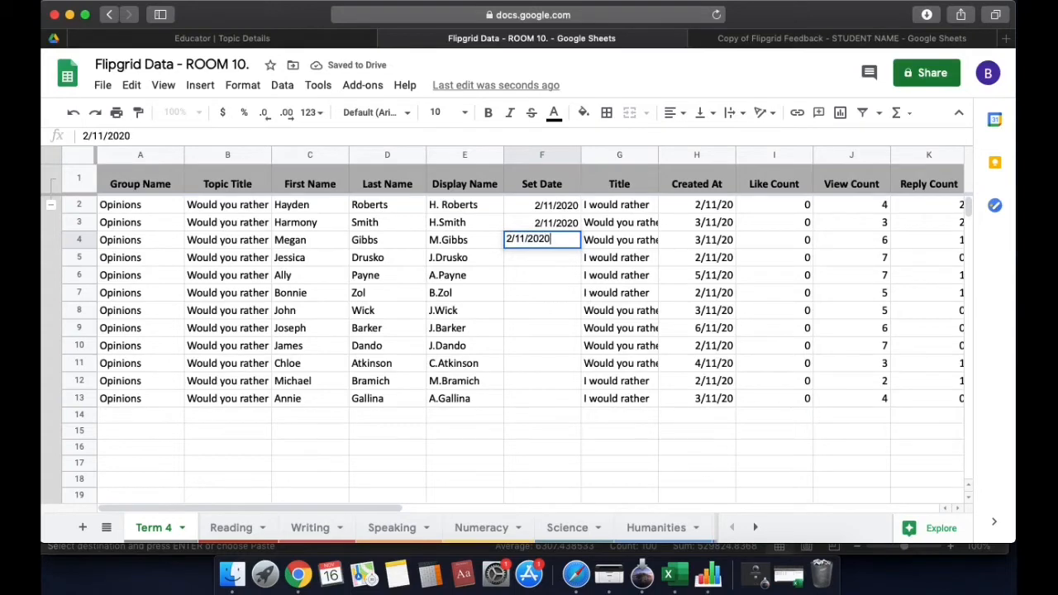
{"action": "left_click", "coordinate": [567, 273]}
{"action": "left_click_drag", "start_coordinate": [568, 205], "coordinate": [581, 248]}
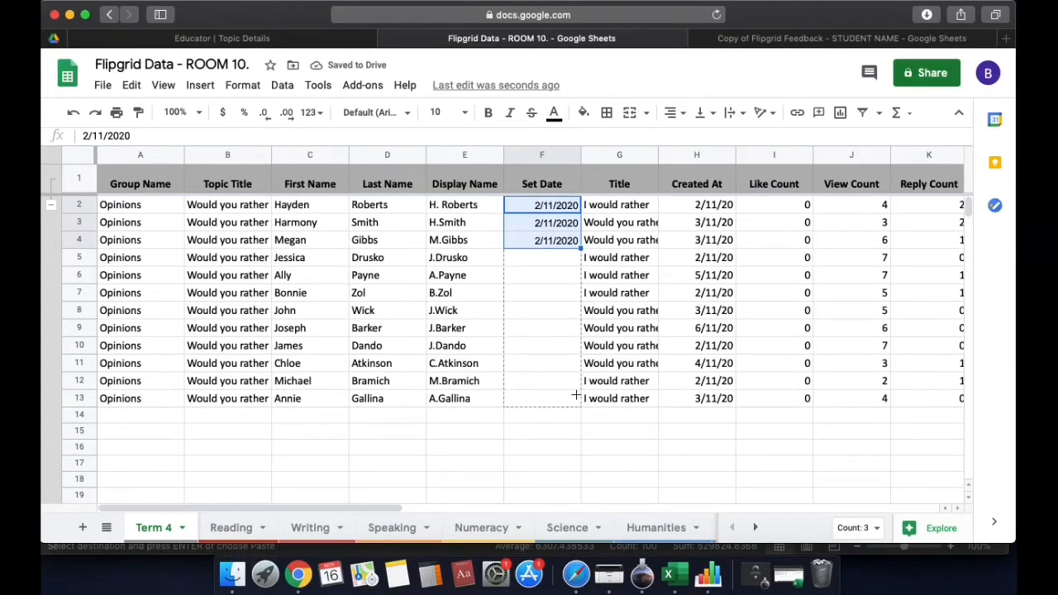
{"action": "left_click_drag", "start_coordinate": [576, 395], "coordinate": [576, 398]}
{"action": "left_click", "coordinate": [617, 364]}
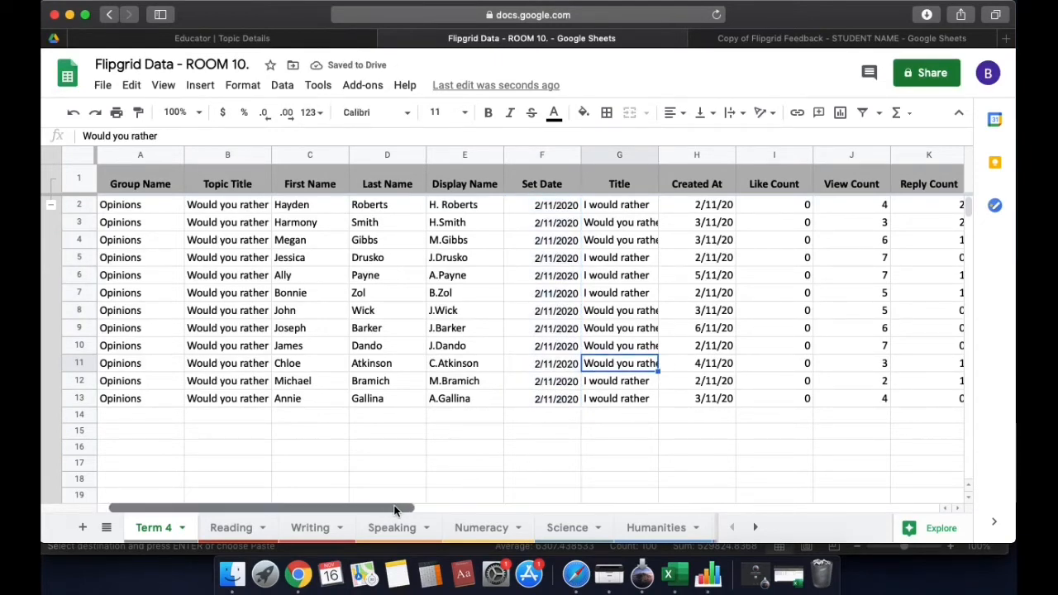
Check the Feedback Scores and Feedback Comment columns, then copy the student block A2:O13
{"action": "left_click_drag", "start_coordinate": [394, 510], "coordinate": [640, 504]}
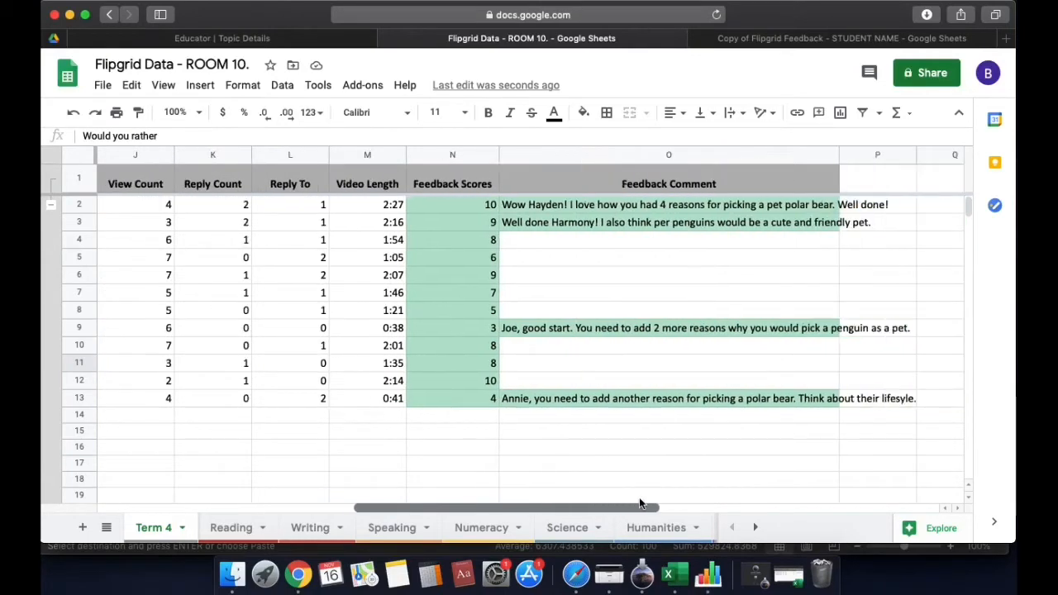
{"action": "left_click", "coordinate": [471, 184]}
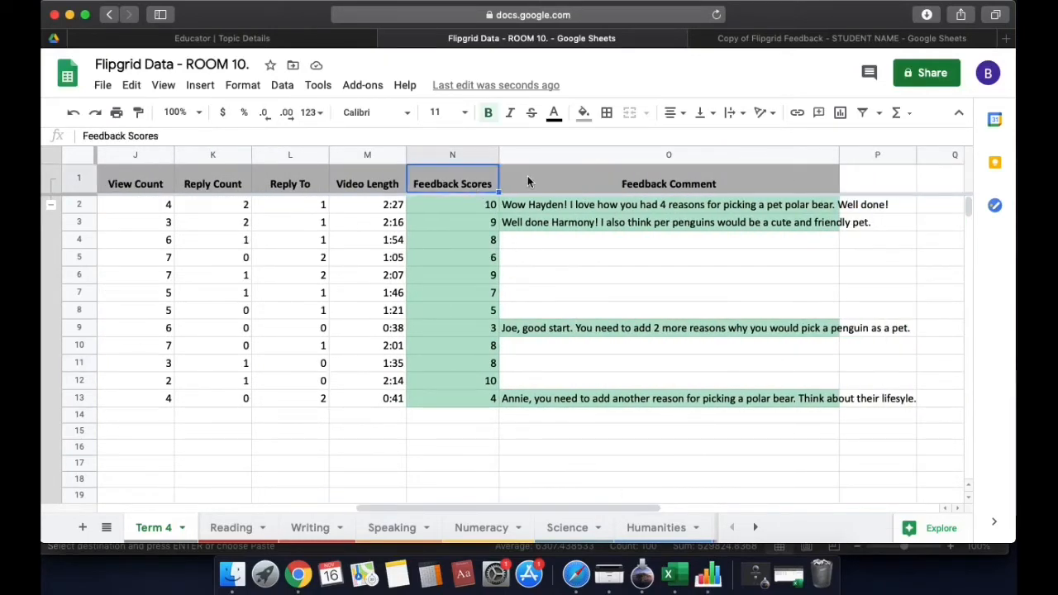
{"action": "left_click", "coordinate": [650, 180]}
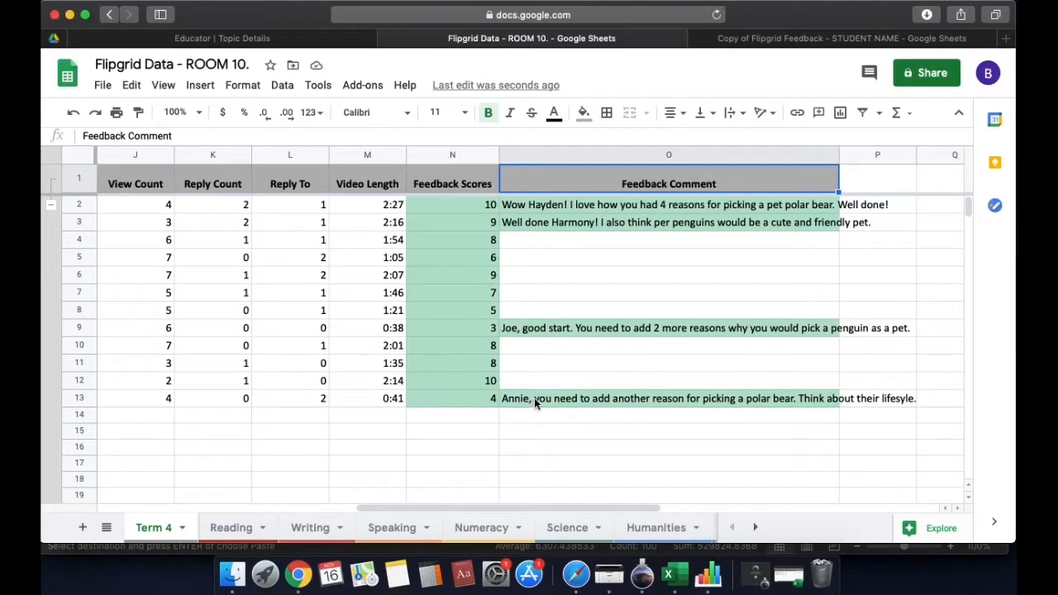
{"action": "left_click", "coordinate": [513, 244]}
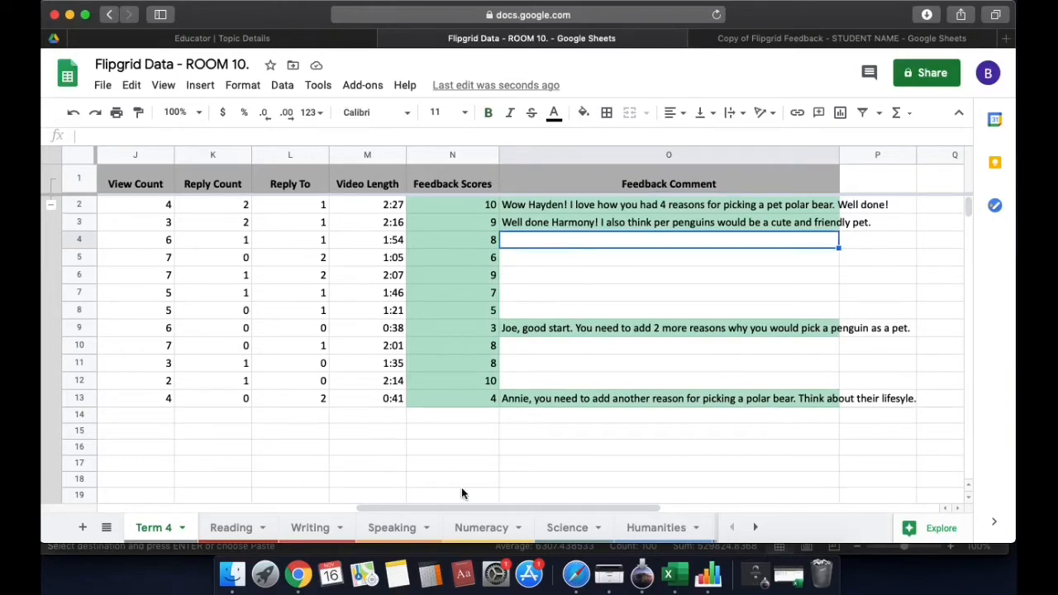
{"action": "mouse_move", "coordinate": [468, 510]}
{"action": "left_mouse_down"}
{"action": "mouse_move", "coordinate": [323, 505]}
{"action": "mouse_move", "coordinate": [440, 498]}
{"action": "mouse_move", "coordinate": [467, 507]}
{"action": "left_mouse_up"}
{"action": "left_click_drag", "start_coordinate": [518, 507], "coordinate": [231, 496]}
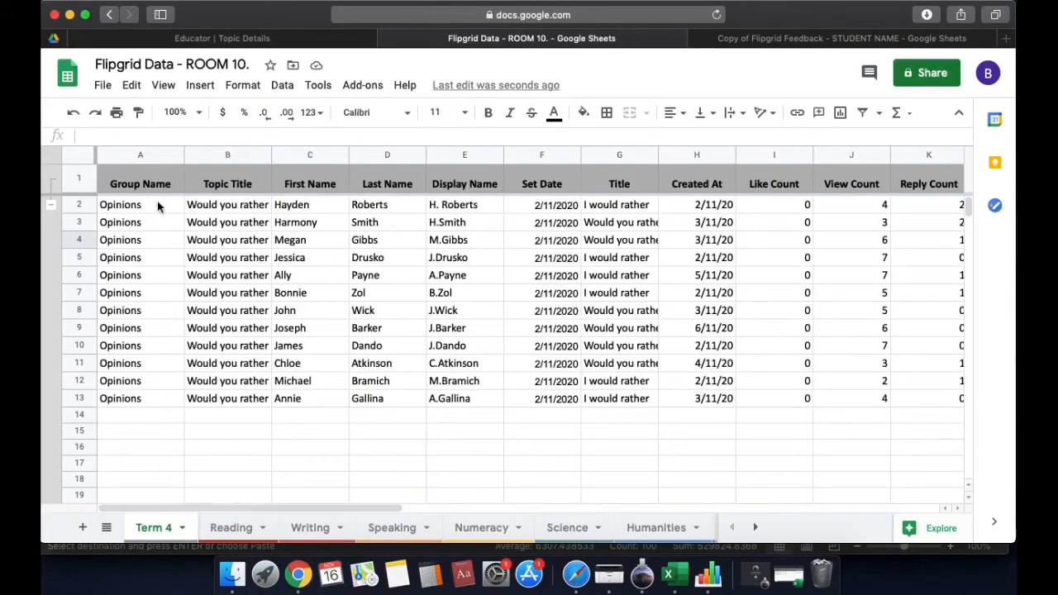
{"action": "left_click_drag", "start_coordinate": [158, 206], "coordinate": [813, 400]}
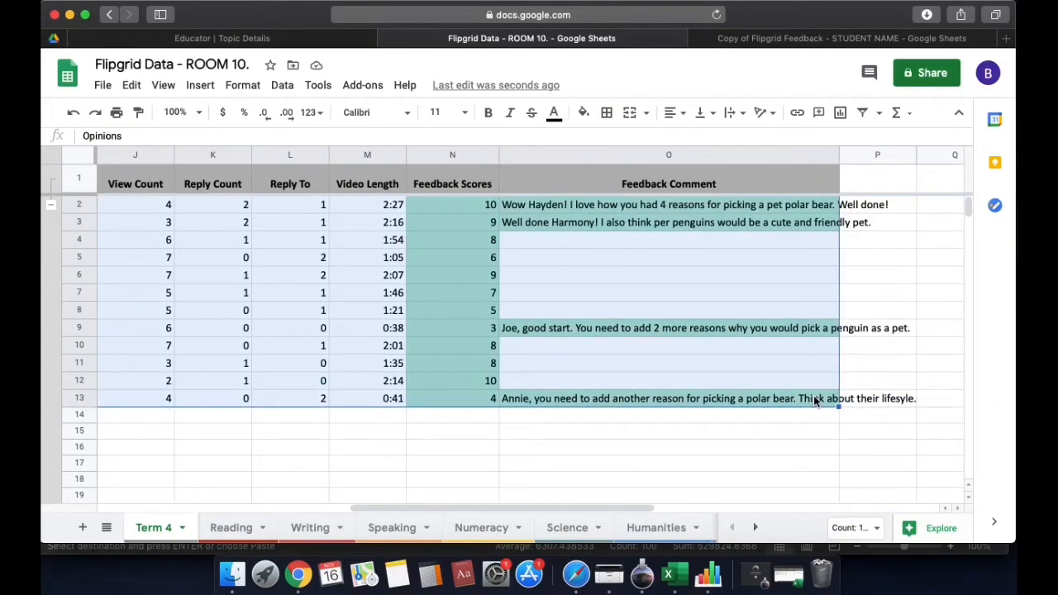
{"action": "key", "text": "super+c"}
Paste the copied twelve student rows into A2:O13 of the Speaking tab
{"action": "left_click", "coordinate": [390, 529]}
{"action": "left_click", "coordinate": [138, 207]}
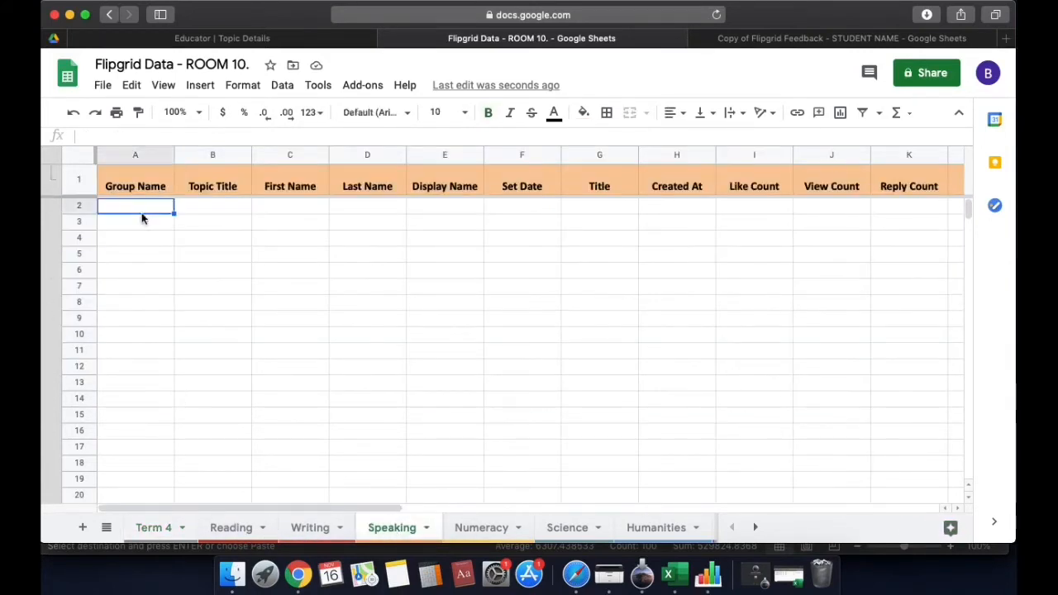
{"action": "left_click_drag", "start_coordinate": [137, 209], "coordinate": [798, 388]}
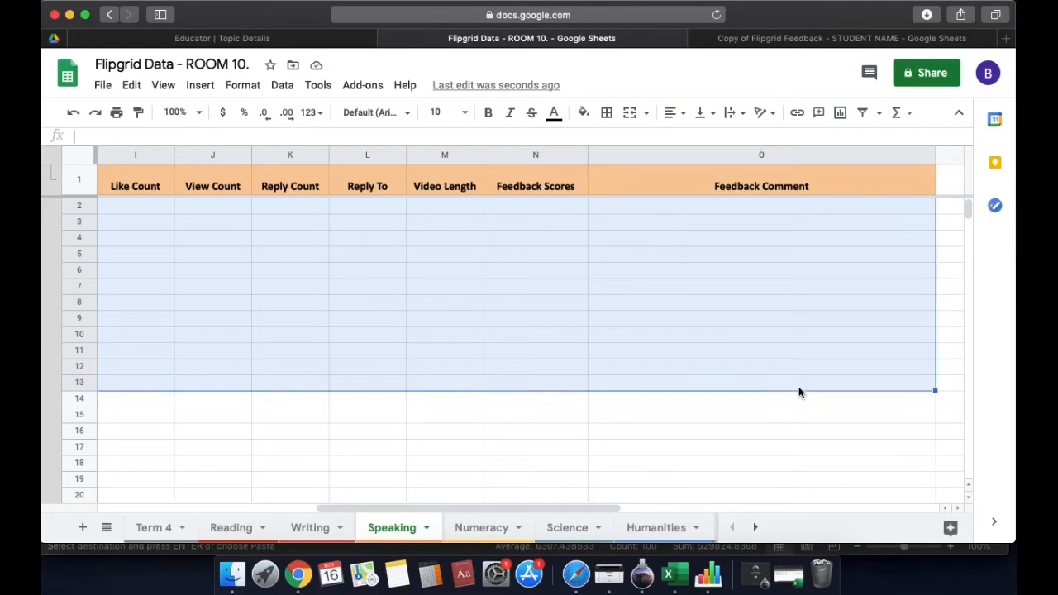
{"action": "key", "text": "super+v"}
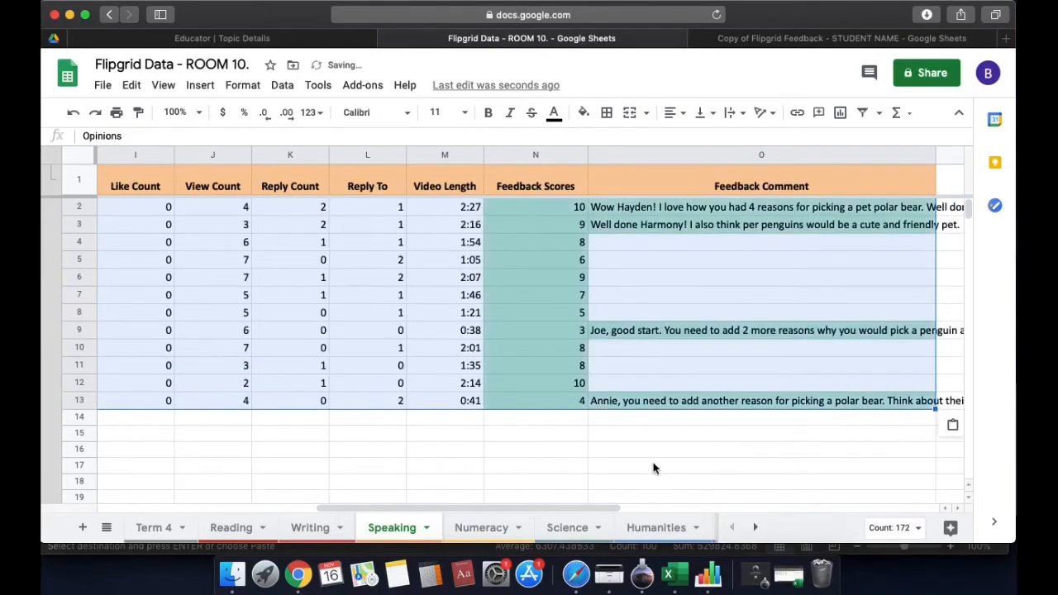
{"action": "left_click", "coordinate": [652, 466]}
{"action": "left_click_drag", "start_coordinate": [578, 508], "coordinate": [374, 510]}
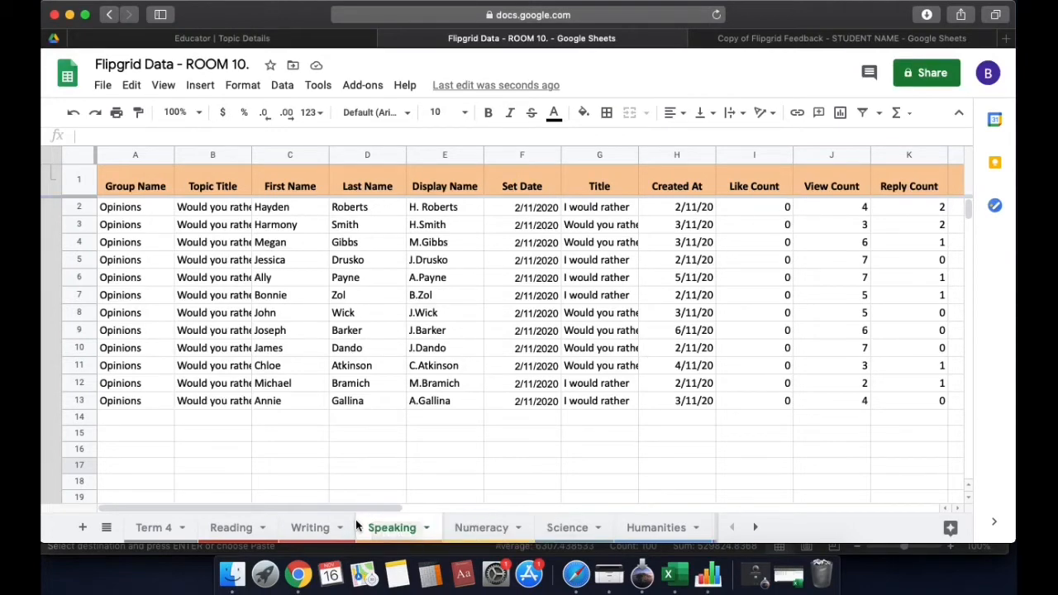
Sort the Speaking sheet A → Z on column N, Feedback Scores, so scores run 3 to 10
{"action": "left_click_drag", "start_coordinate": [361, 507], "coordinate": [433, 501]}
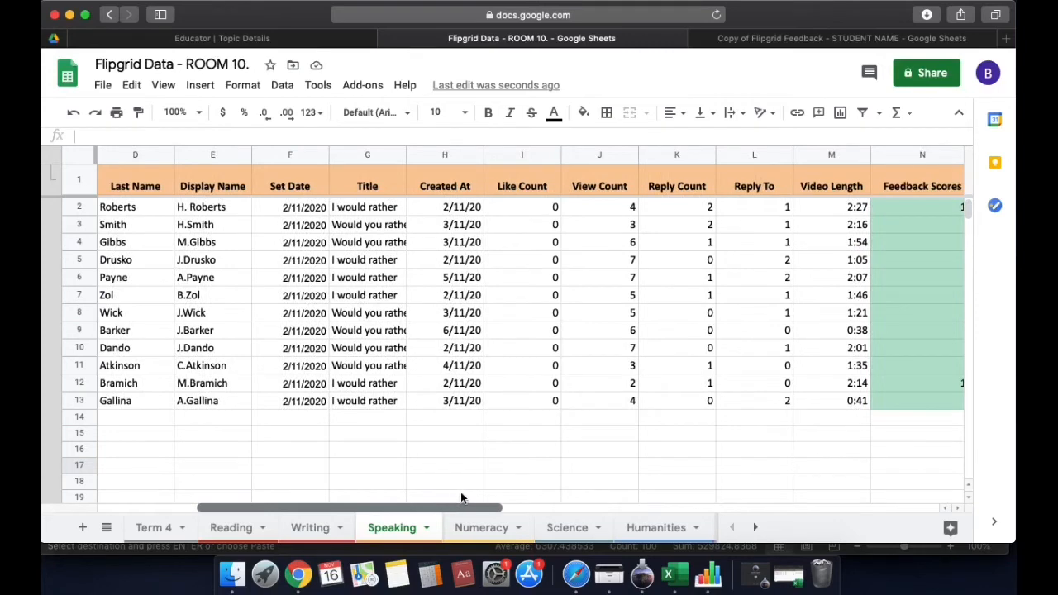
{"action": "left_click_drag", "start_coordinate": [463, 496], "coordinate": [531, 494]}
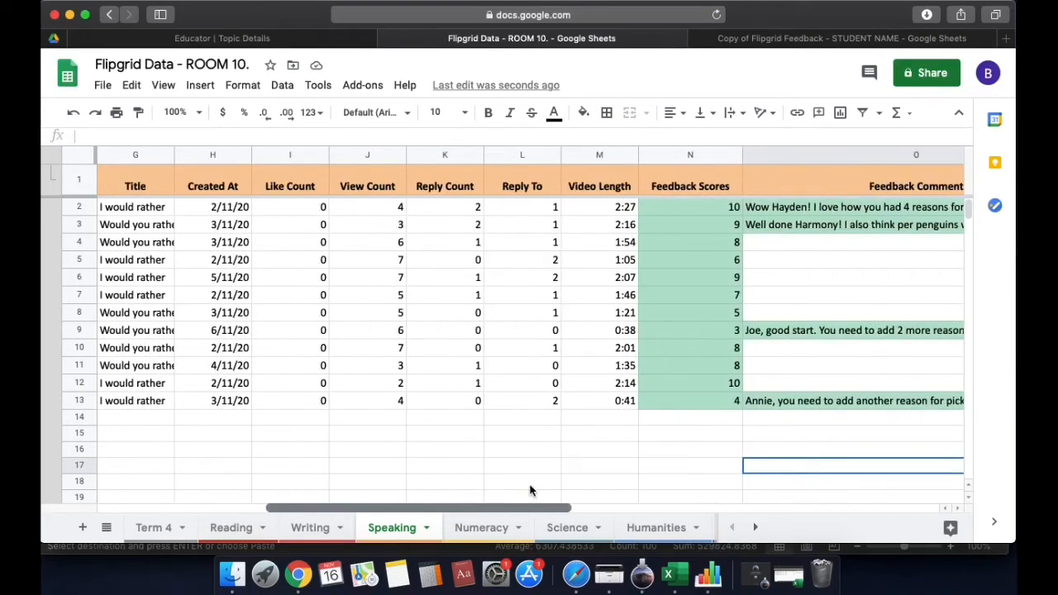
{"action": "left_click", "coordinate": [737, 158]}
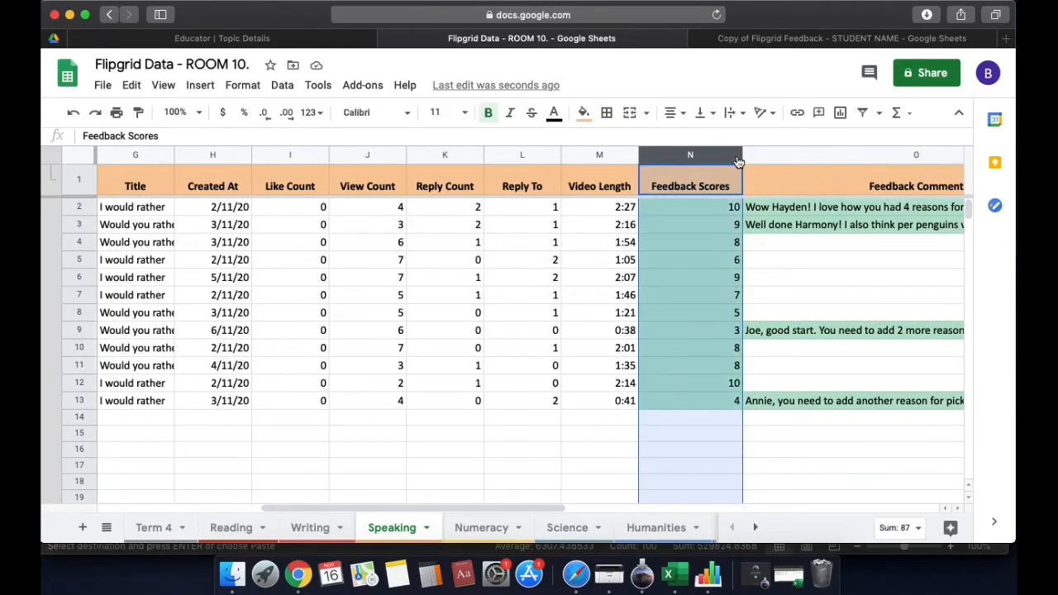
{"action": "left_click", "coordinate": [735, 158]}
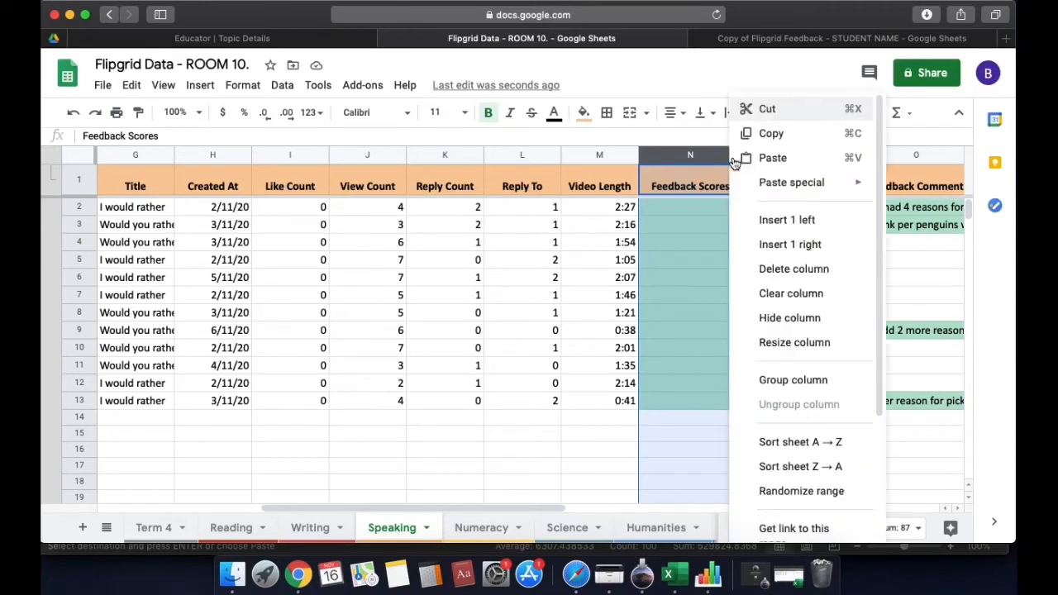
{"action": "left_click", "coordinate": [800, 444]}
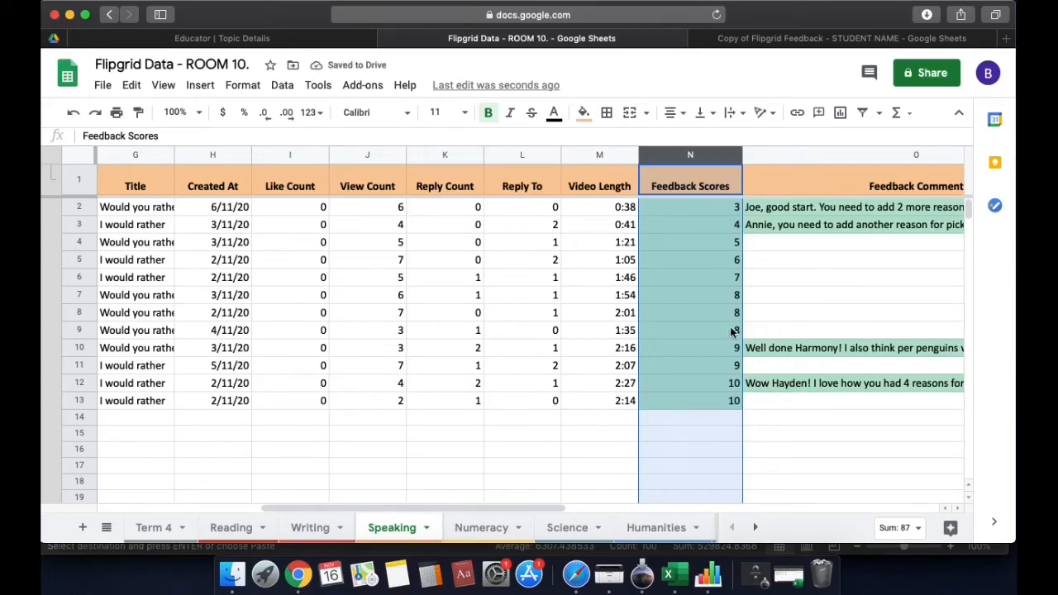
{"action": "left_click", "coordinate": [777, 409]}
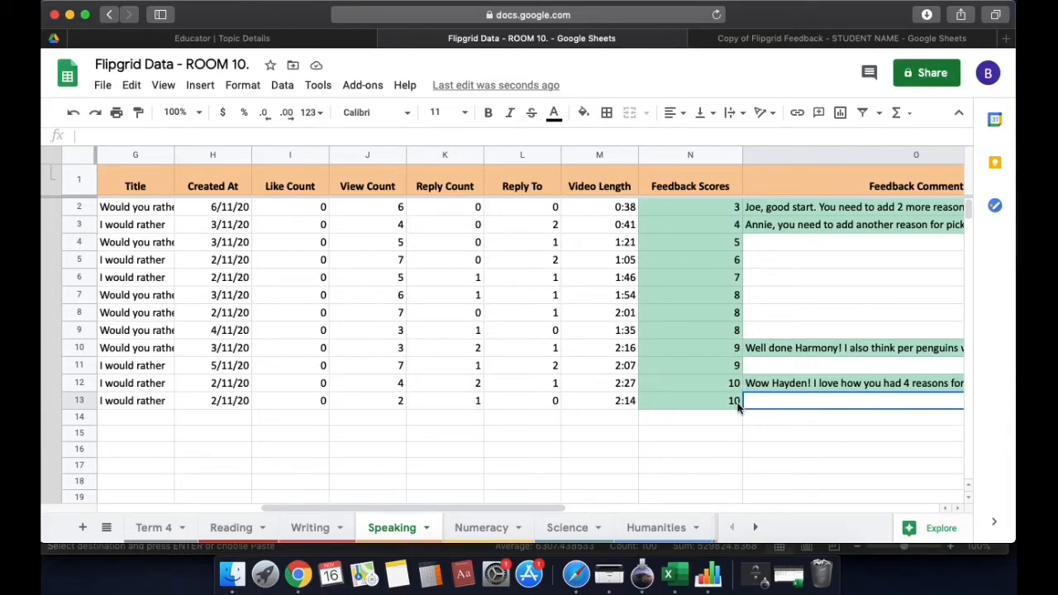
Select the Feedback Scores in N2:N13 and insert a chart of them
{"action": "left_click", "coordinate": [707, 208]}
{"action": "left_click_drag", "start_coordinate": [708, 223], "coordinate": [708, 405]}
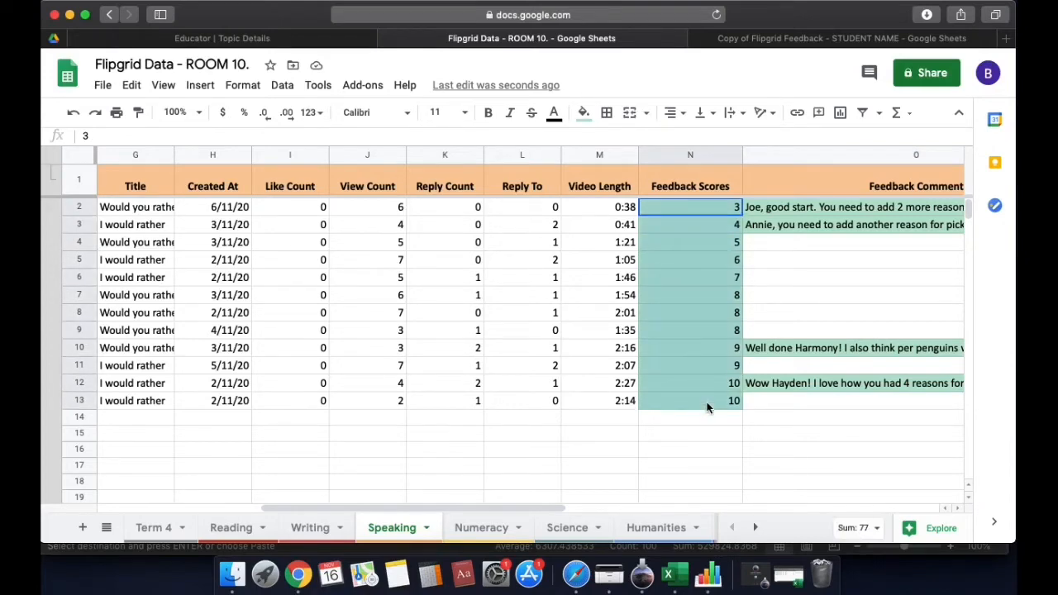
{"action": "left_click", "coordinate": [167, 89]}
{"action": "mouse_move", "coordinate": [198, 89]}
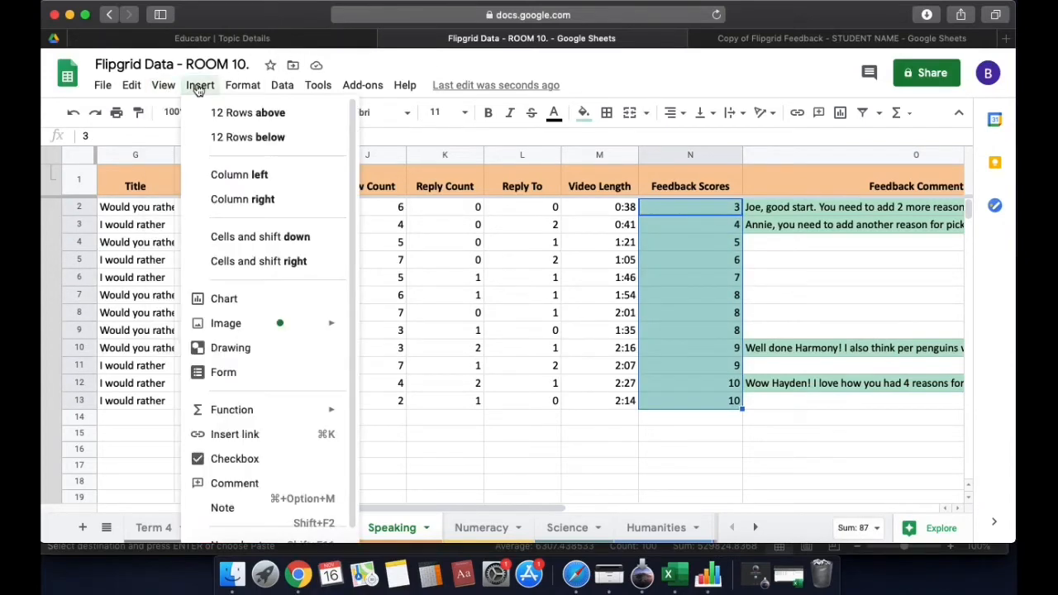
{"action": "mouse_move", "coordinate": [230, 90]}
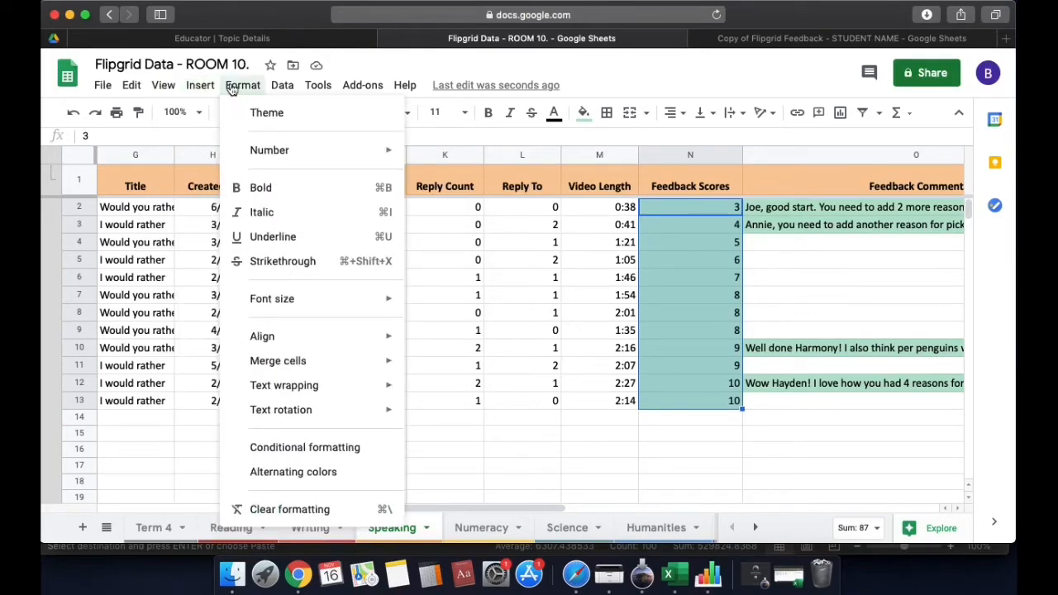
{"action": "mouse_move", "coordinate": [276, 87]}
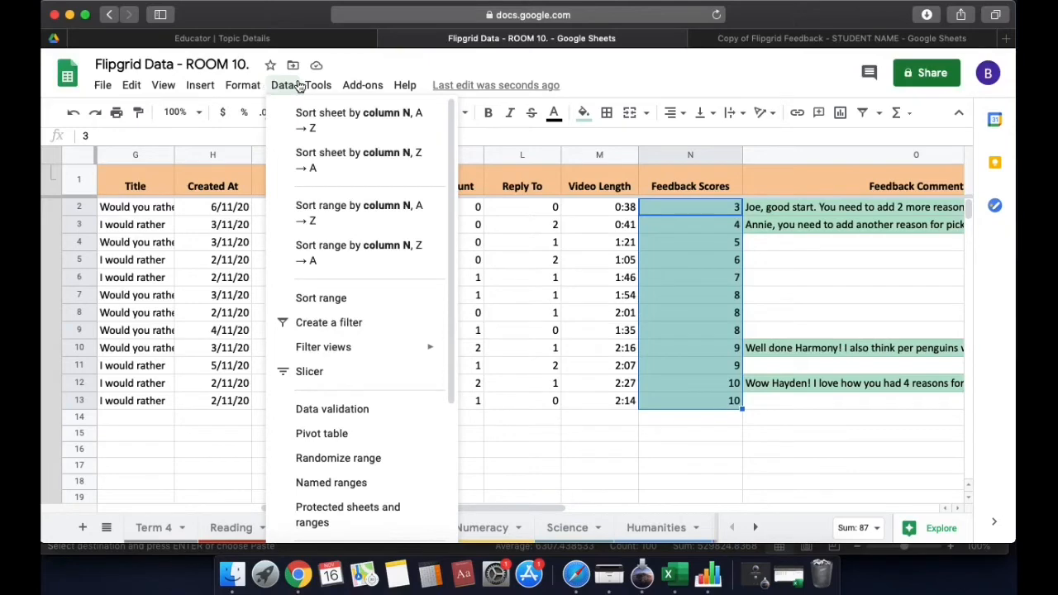
{"action": "mouse_move", "coordinate": [330, 88]}
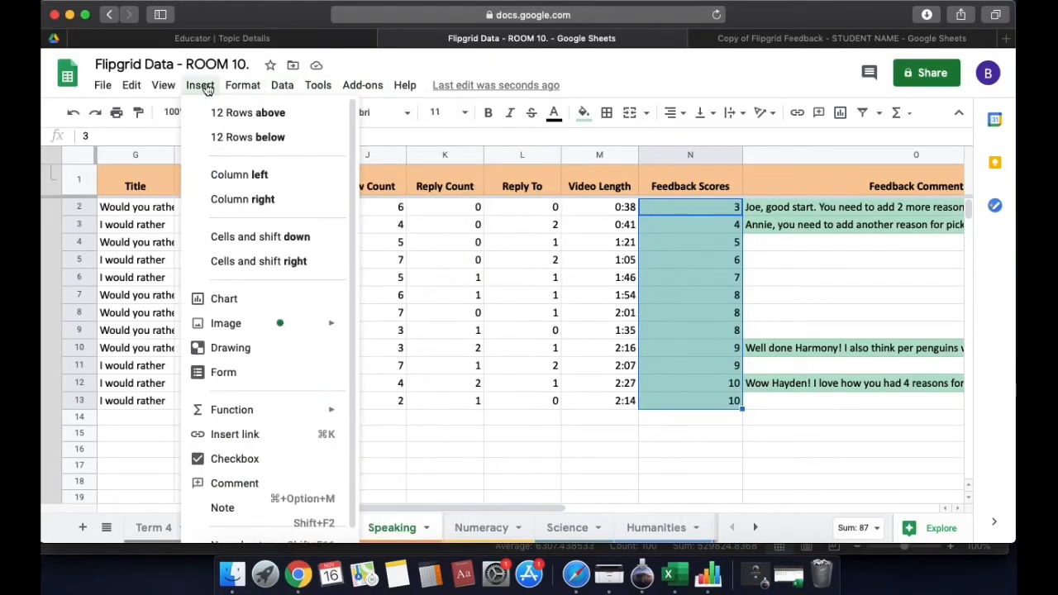
{"action": "left_click", "coordinate": [236, 300]}
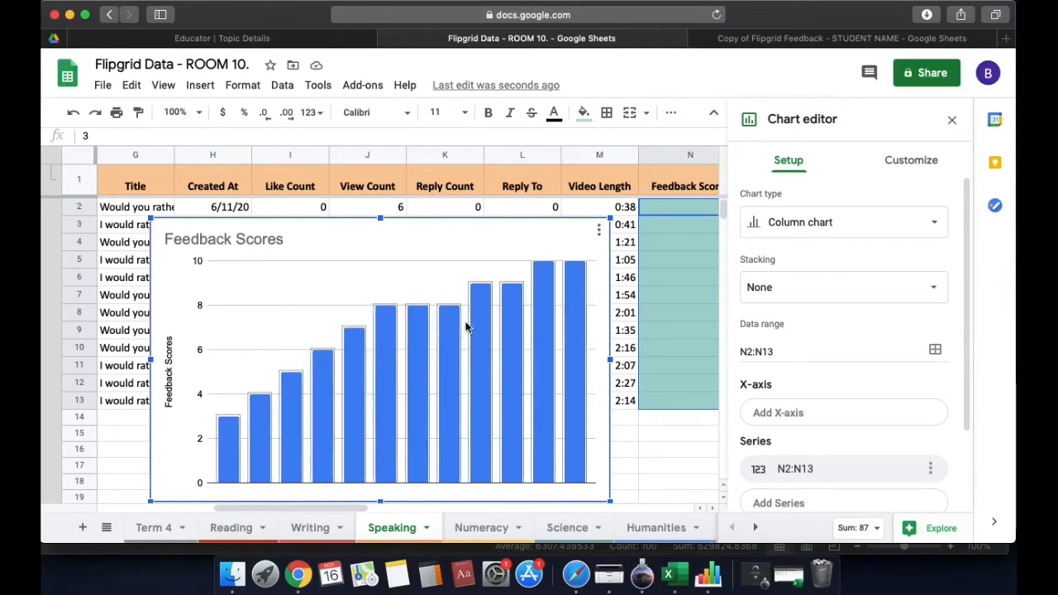
Change the chart type to a line chart and close the chart editor
{"action": "left_click", "coordinate": [873, 225]}
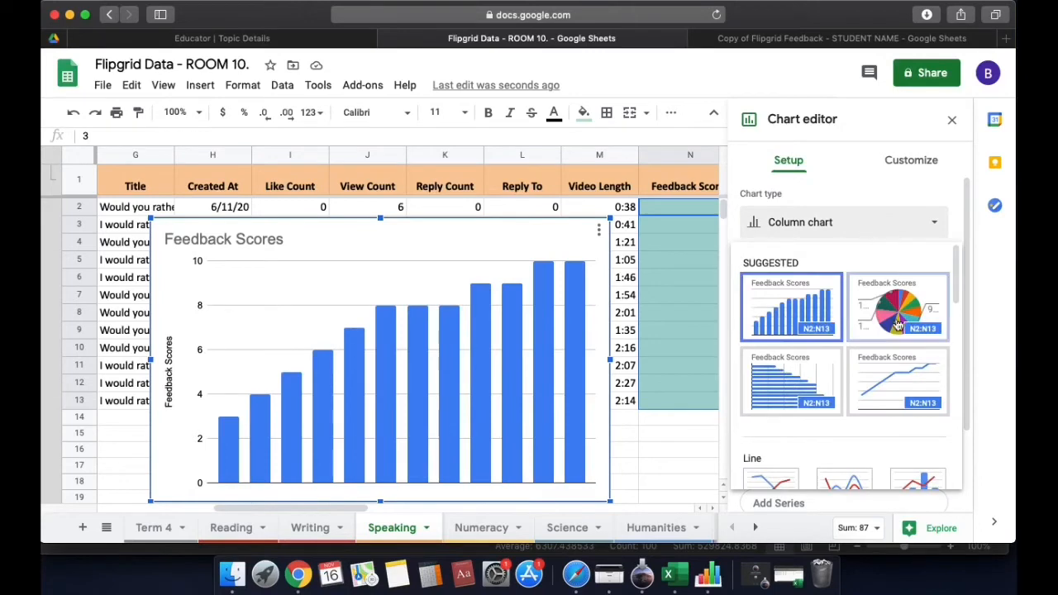
{"action": "left_click", "coordinate": [878, 386]}
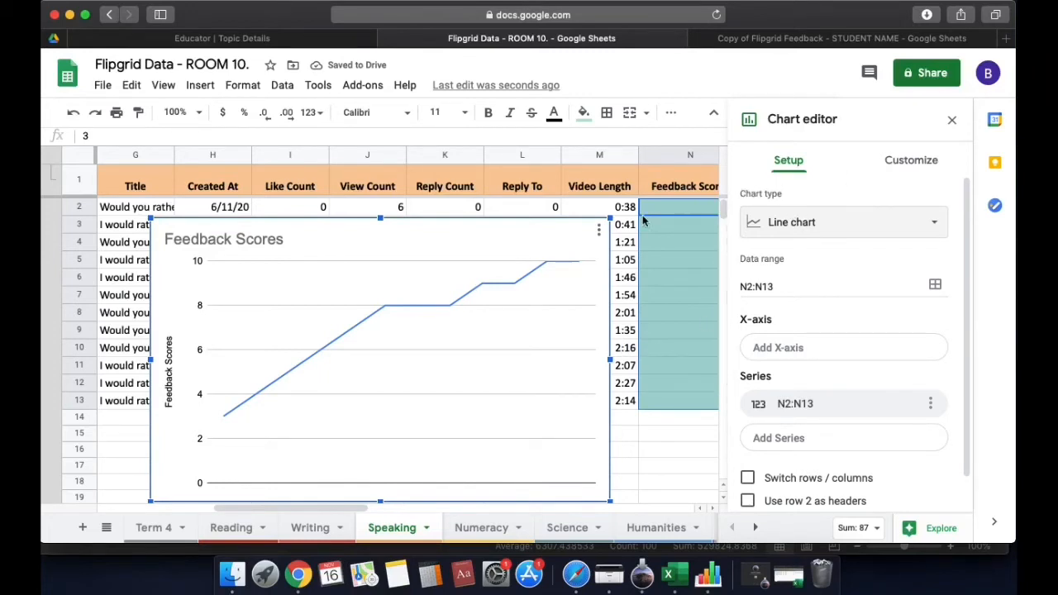
{"action": "left_click", "coordinate": [951, 120]}
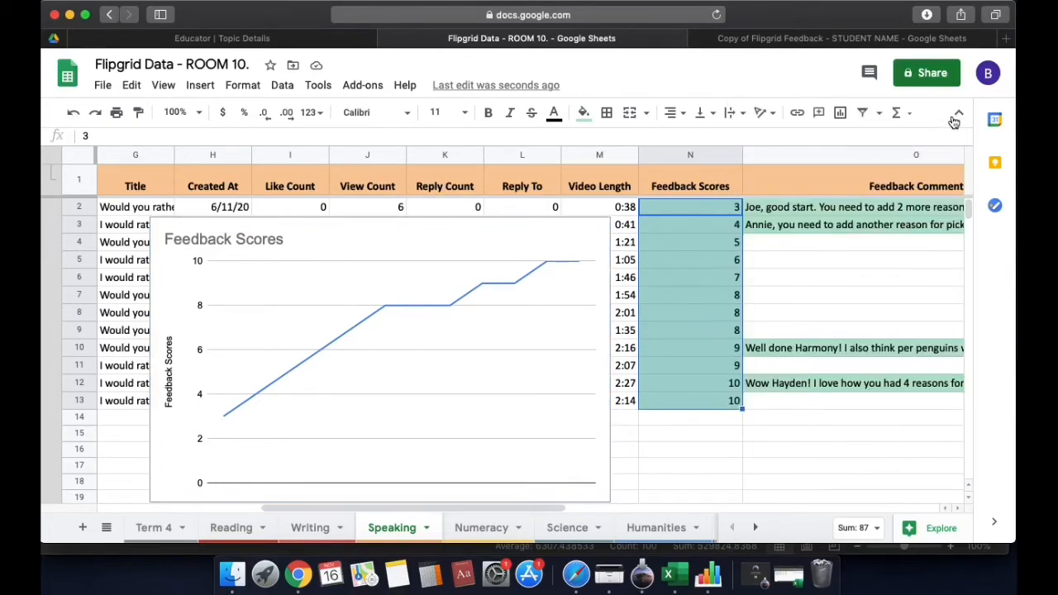
{"action": "left_click", "coordinate": [512, 229]}
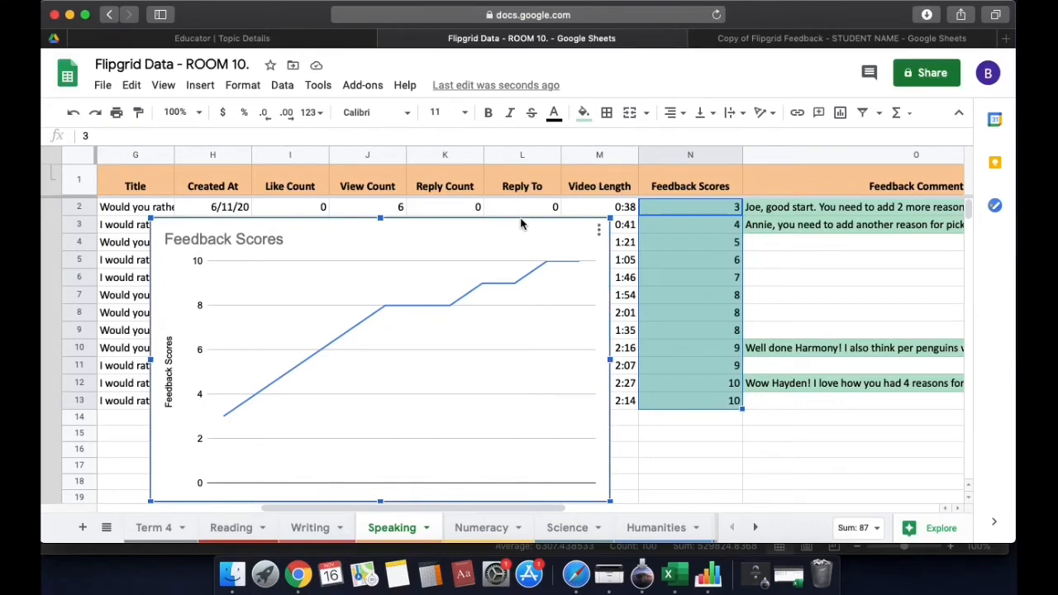
Delete the Feedback Scores chart and scroll back to column A
{"action": "key", "text": "Delete"}
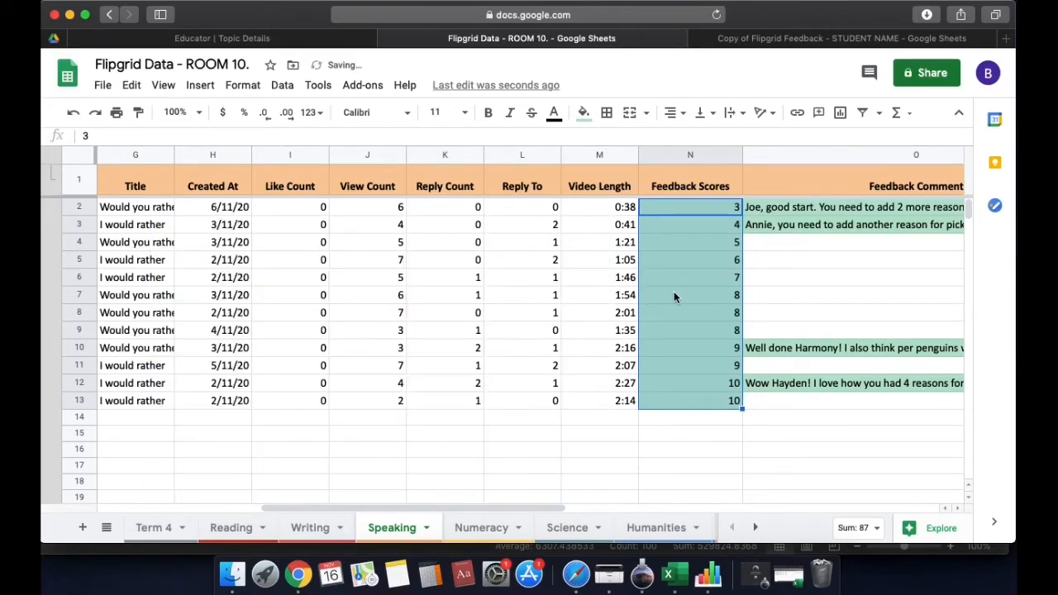
{"action": "left_click", "coordinate": [673, 291]}
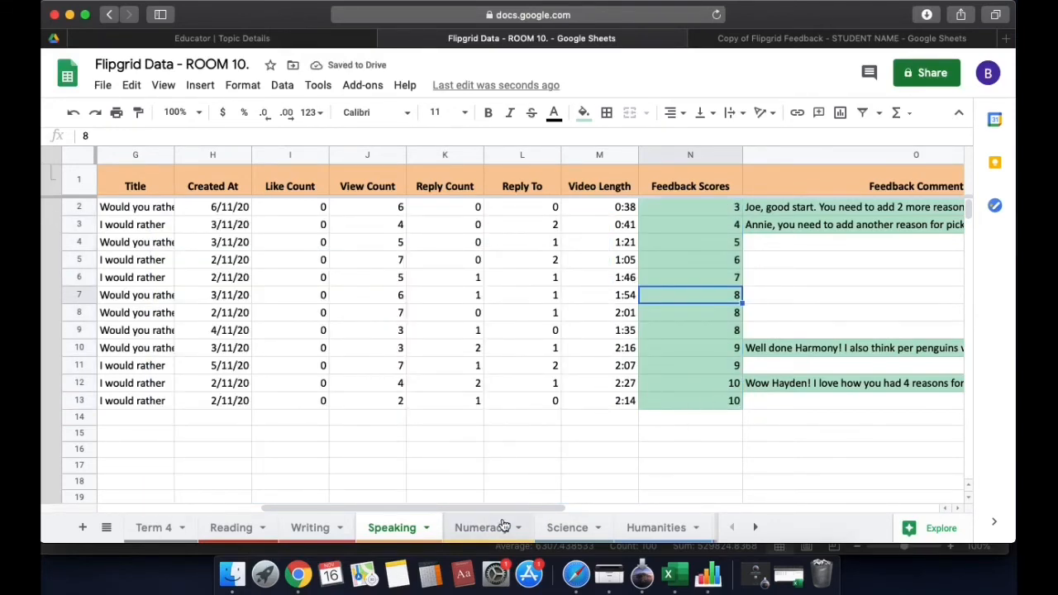
{"action": "left_click_drag", "start_coordinate": [506, 508], "coordinate": [366, 501]}
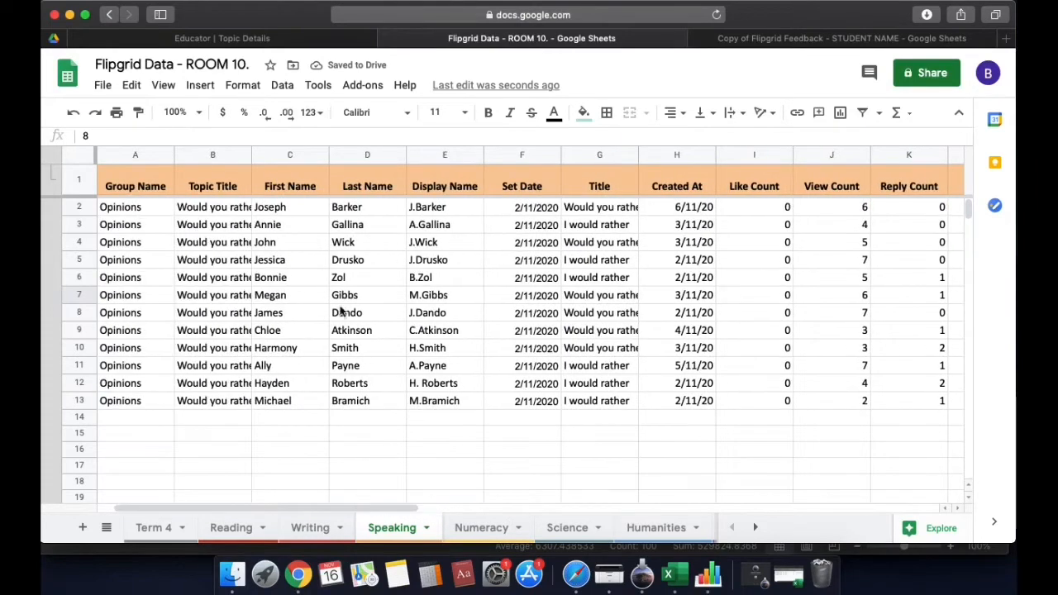
Sort the whole Speaking sheet A→Z by the Last Name column
{"action": "left_click", "coordinate": [393, 184]}
{"action": "left_click", "coordinate": [399, 155]}
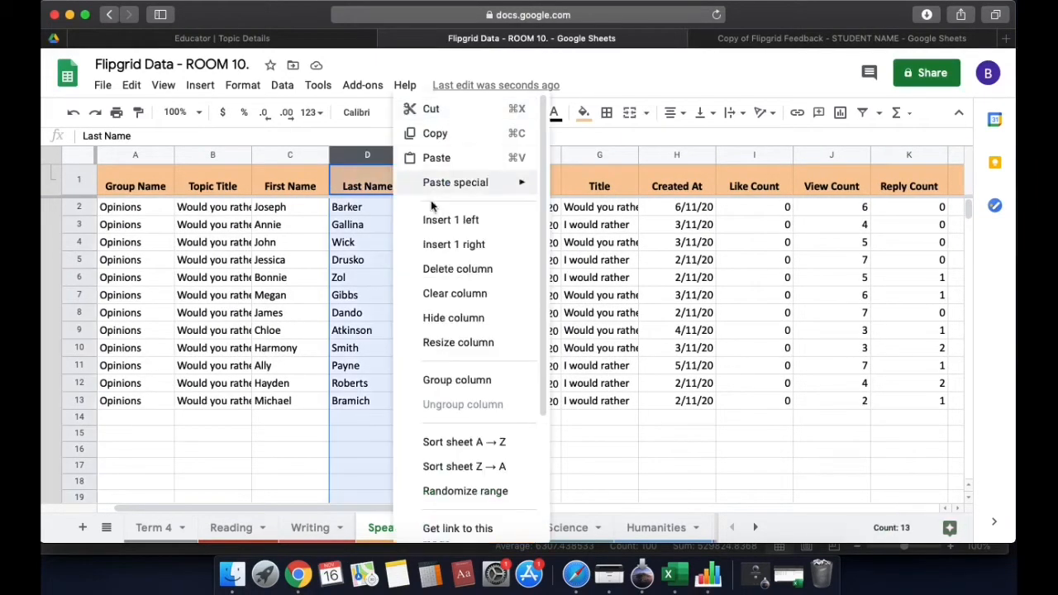
{"action": "left_click", "coordinate": [487, 453]}
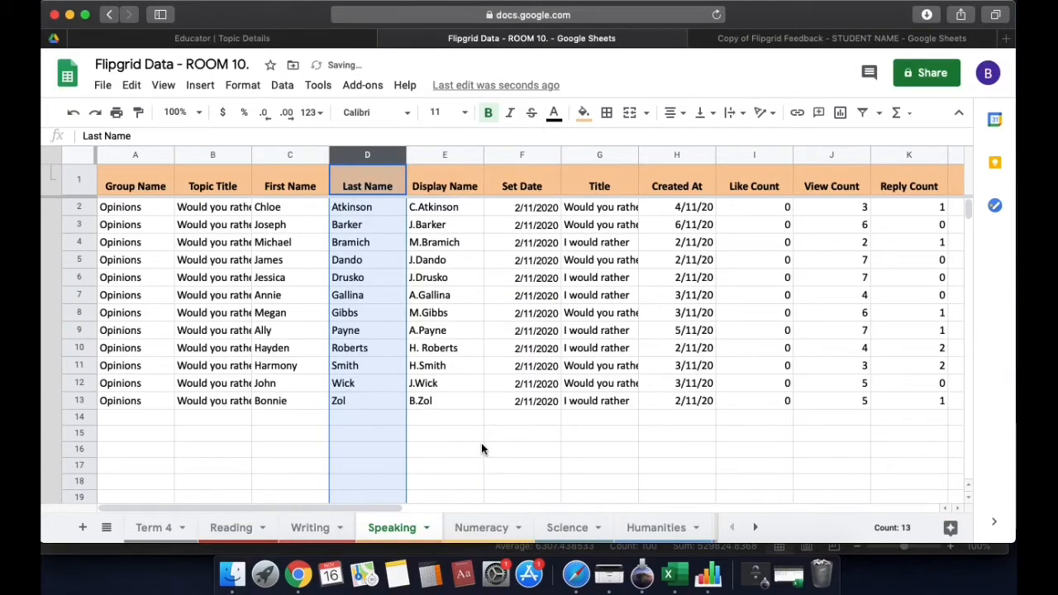
{"action": "left_click", "coordinate": [480, 432]}
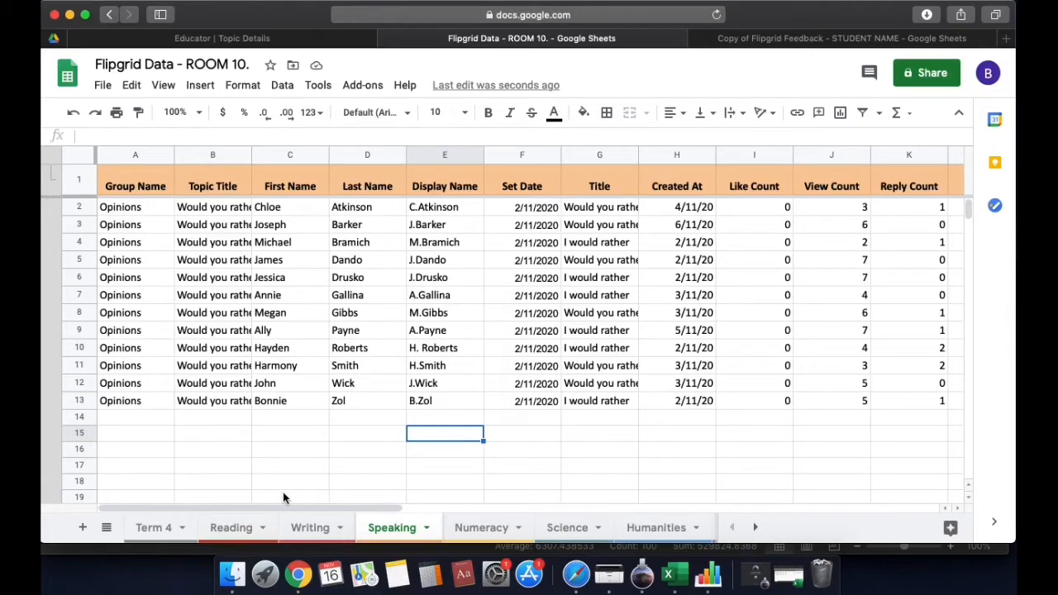
Go to the Term 4 sheet, scroll back to column A and select E14 below the data
{"action": "left_click", "coordinate": [157, 529]}
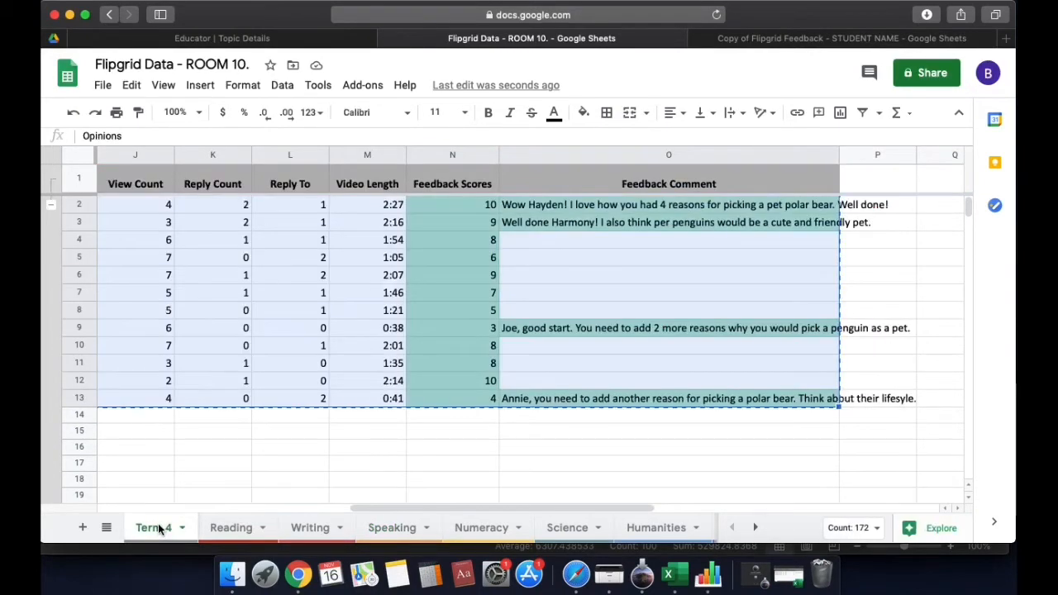
{"action": "left_click_drag", "start_coordinate": [380, 510], "coordinate": [133, 507]}
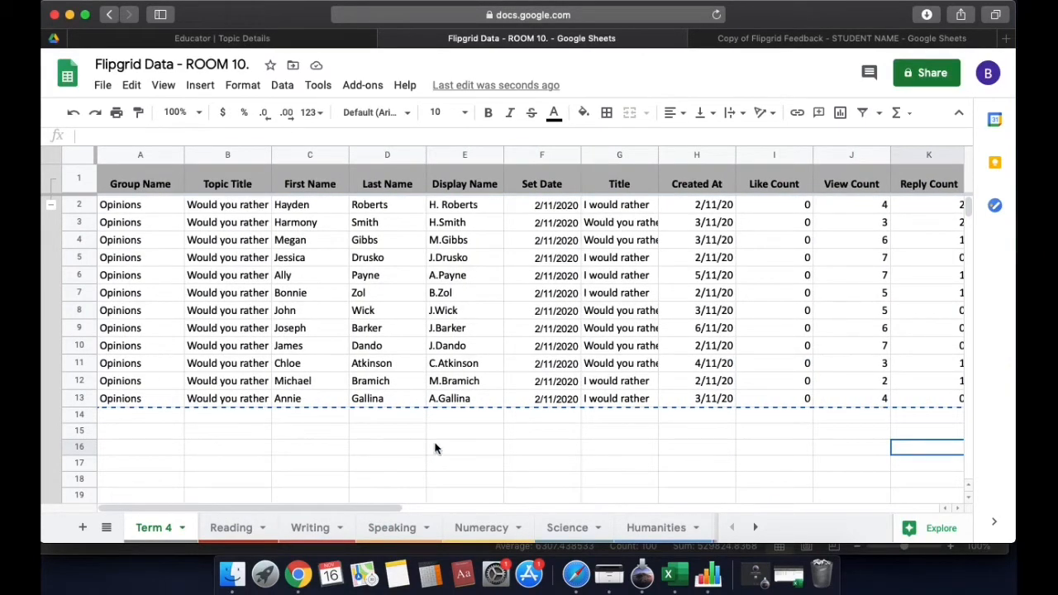
{"action": "left_click", "coordinate": [490, 416]}
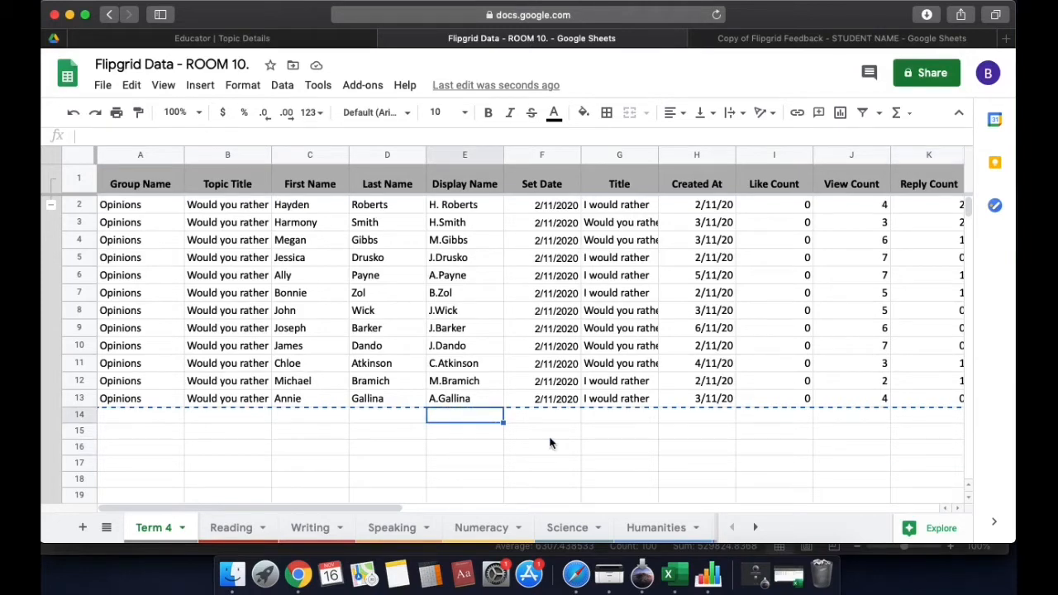
Copy A2:E13, Group Name to Display Name, from the TCC KWL responses workbook in Excel
{"action": "left_click", "coordinate": [791, 581]}
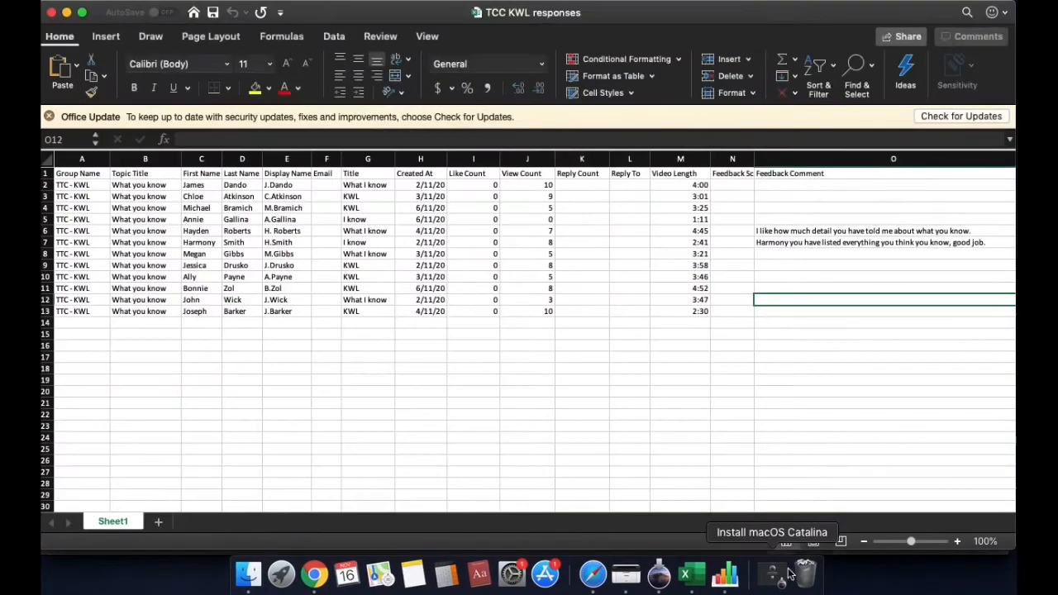
{"action": "left_click", "coordinate": [99, 187]}
{"action": "left_click_drag", "start_coordinate": [99, 186], "coordinate": [281, 311]}
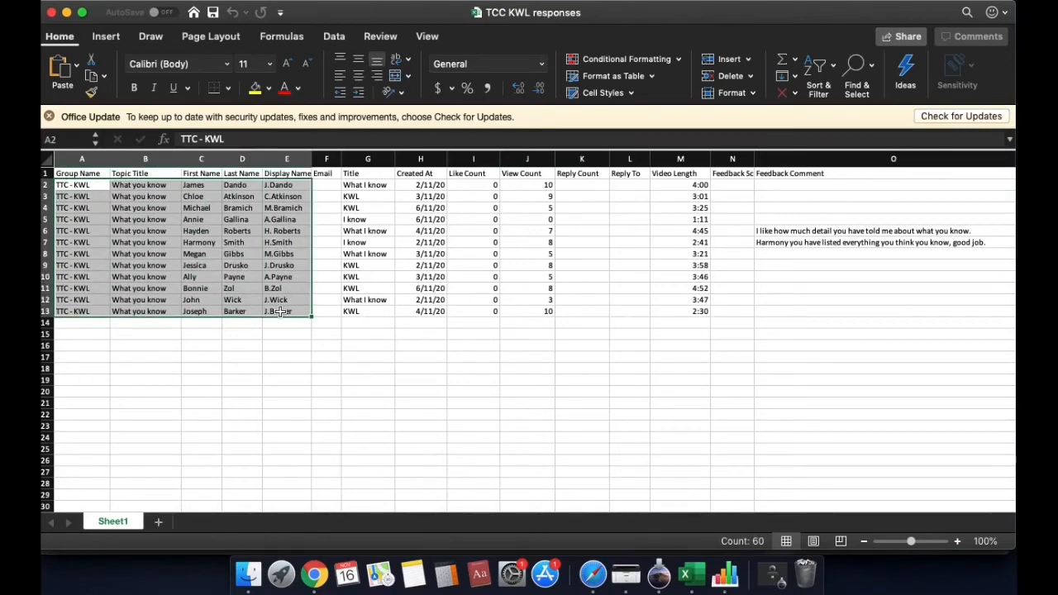
{"action": "key", "text": "super+c"}
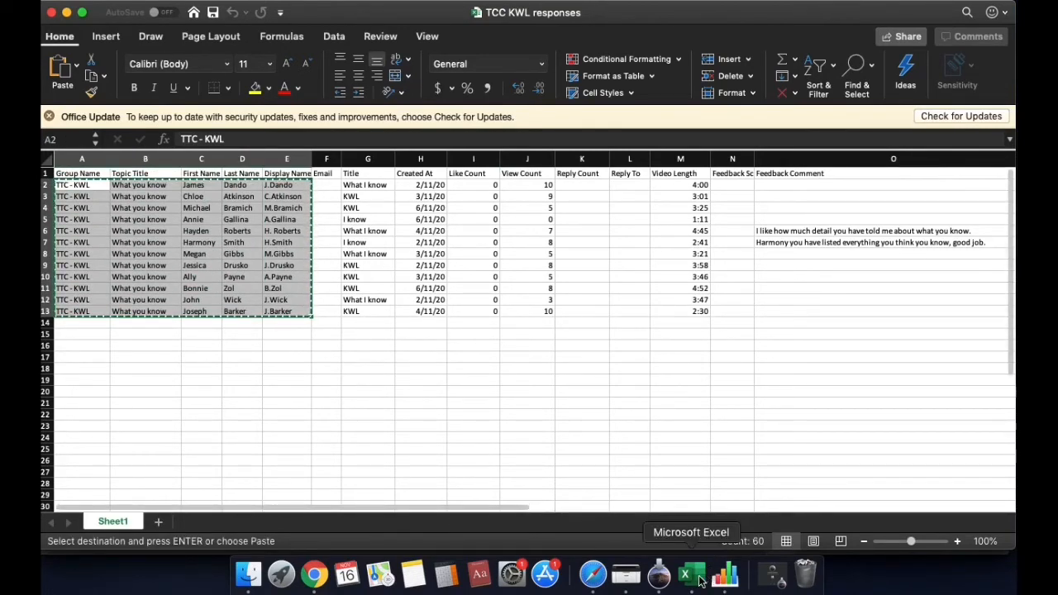
{"action": "left_click", "coordinate": [593, 574]}
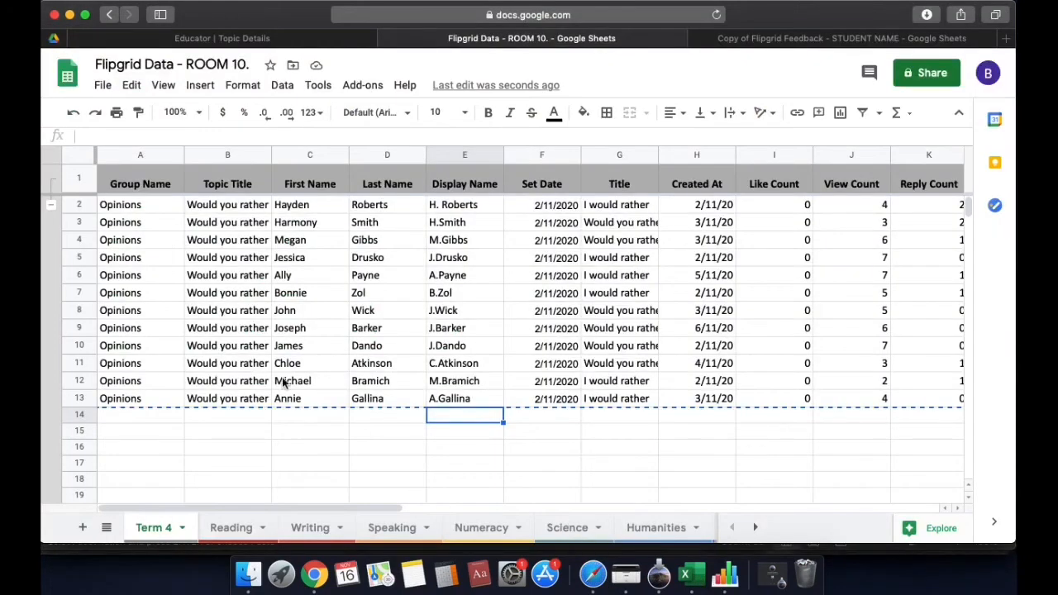
Paste the twelve TTC - KWL student rows into Term 4 starting at A14
{"action": "left_click", "coordinate": [142, 417]}
{"action": "left_click_drag", "start_coordinate": [142, 417], "coordinate": [461, 451]}
{"action": "key", "text": "ctrl+v"}
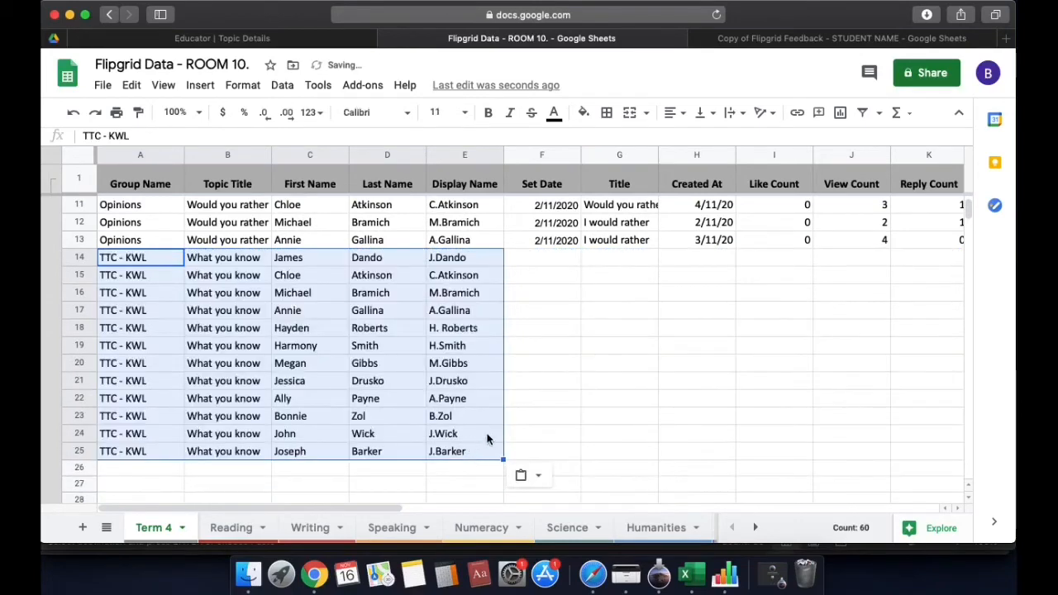
{"action": "left_click", "coordinate": [557, 364]}
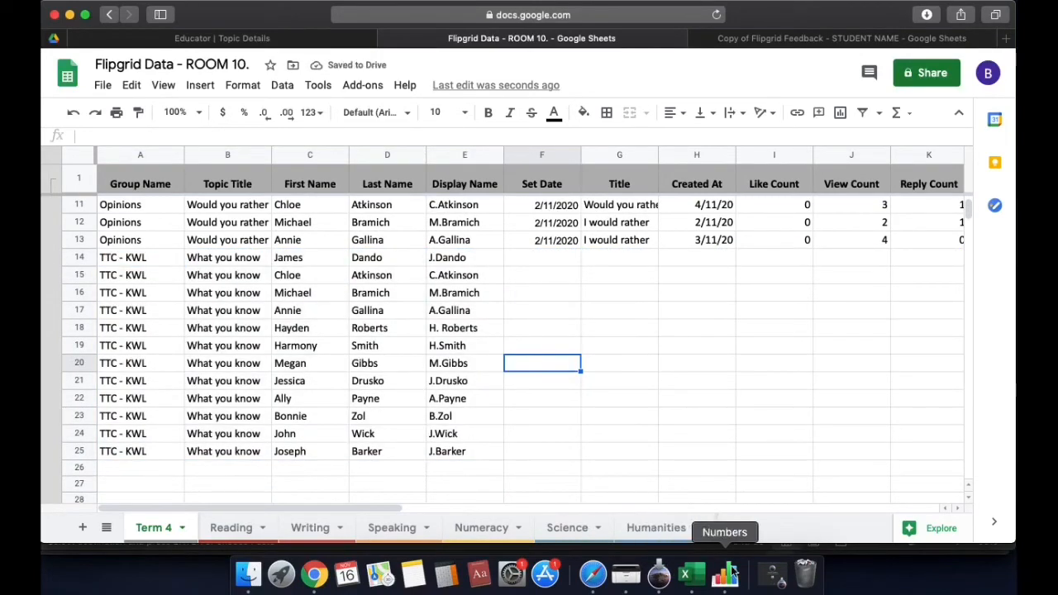
{"action": "left_click", "coordinate": [69, 14]}
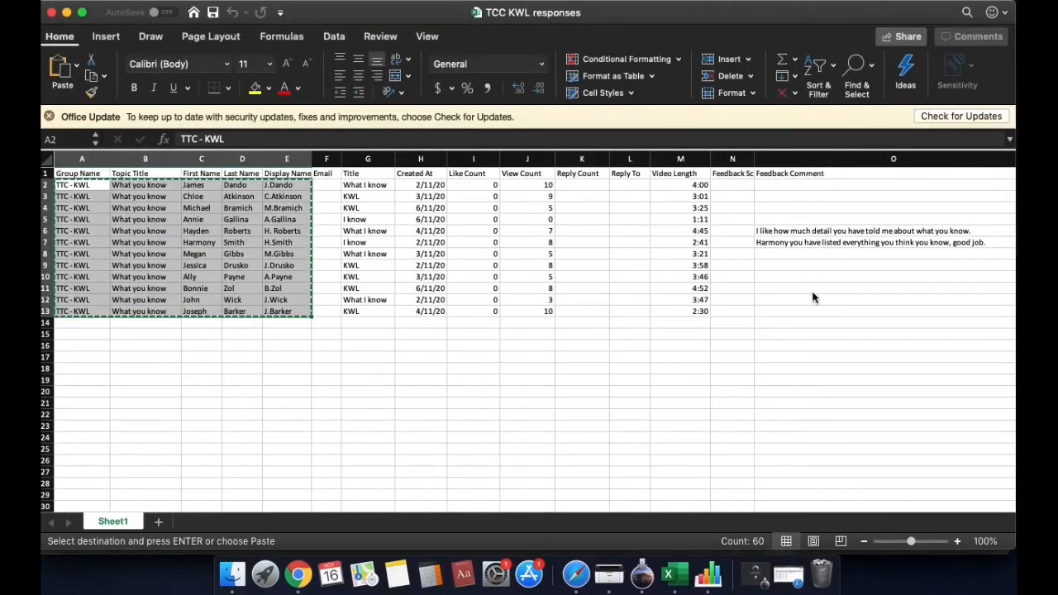
Copy the Title through Feedback Comment range G2:O13 from the Excel workbook
{"action": "mouse_move", "coordinate": [372, 193]}
{"action": "left_mouse_down"}
{"action": "mouse_move", "coordinate": [537, 217]}
{"action": "mouse_move", "coordinate": [770, 308]}
{"action": "left_mouse_up"}
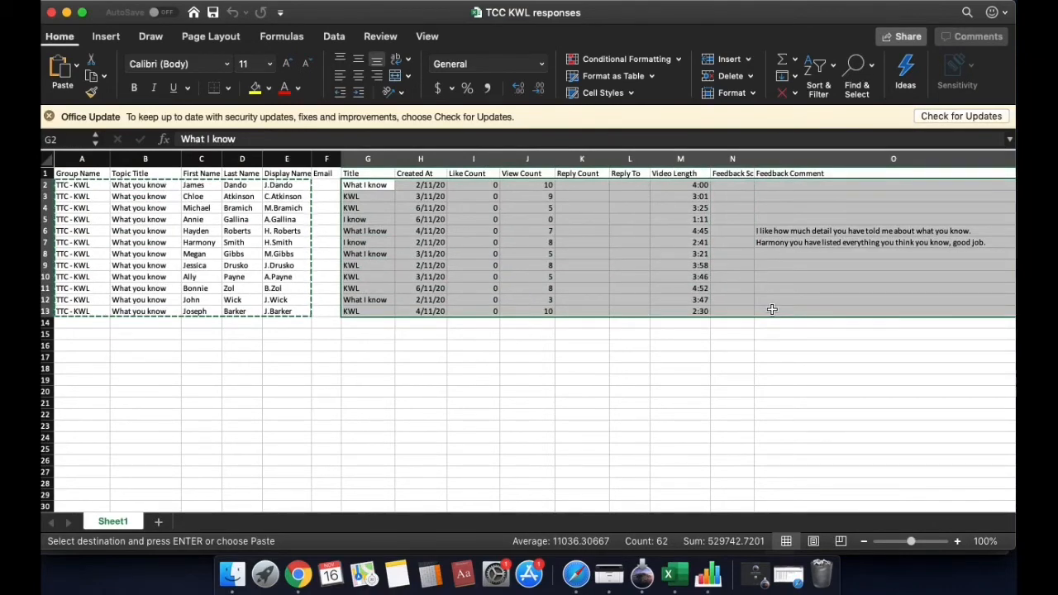
{"action": "key", "text": "super+c"}
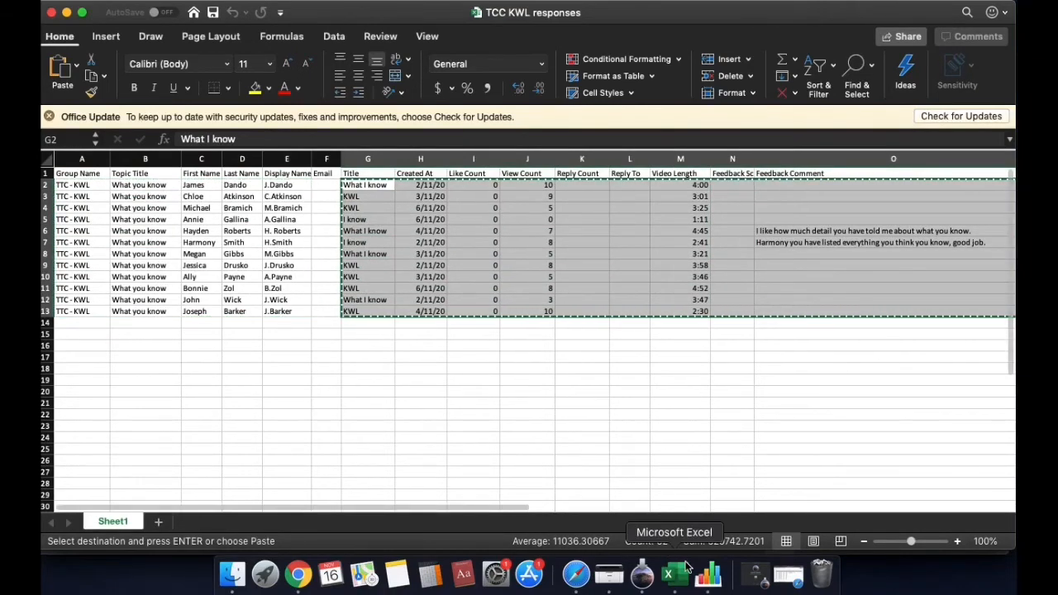
{"action": "left_click", "coordinate": [577, 575]}
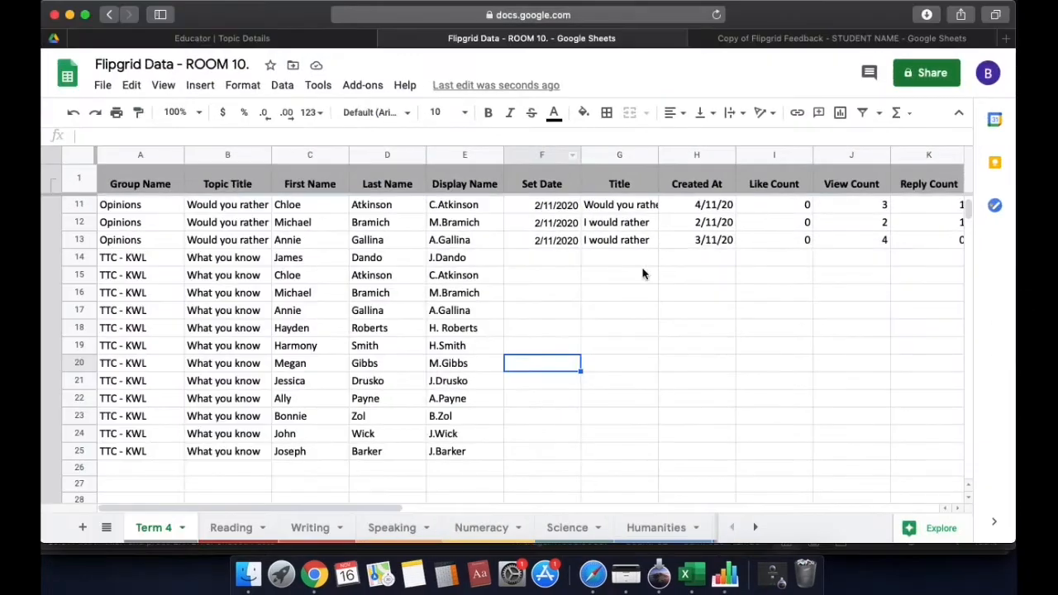
Paste the Title through Feedback Comment data into Term 4 starting at G14
{"action": "left_click", "coordinate": [549, 262]}
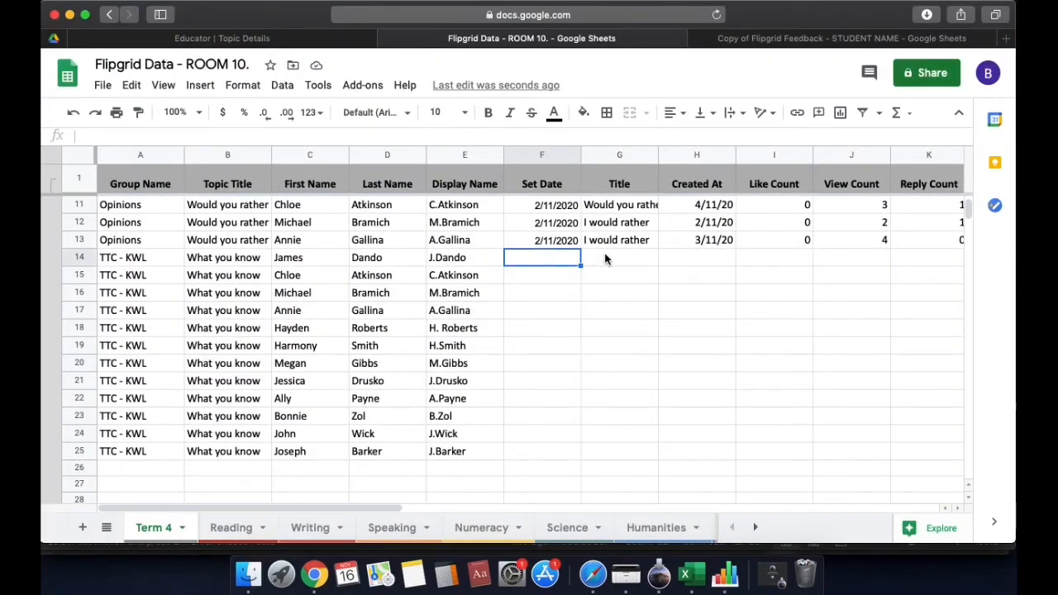
{"action": "left_click_drag", "start_coordinate": [609, 257], "coordinate": [592, 471]}
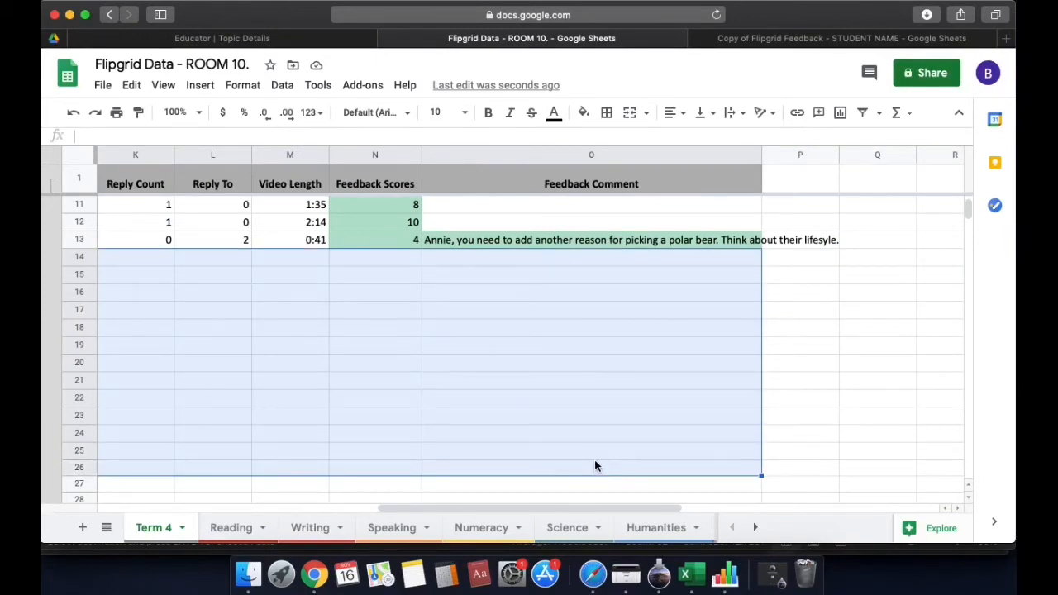
{"action": "key", "text": "super+v"}
{"action": "left_click", "coordinate": [553, 405]}
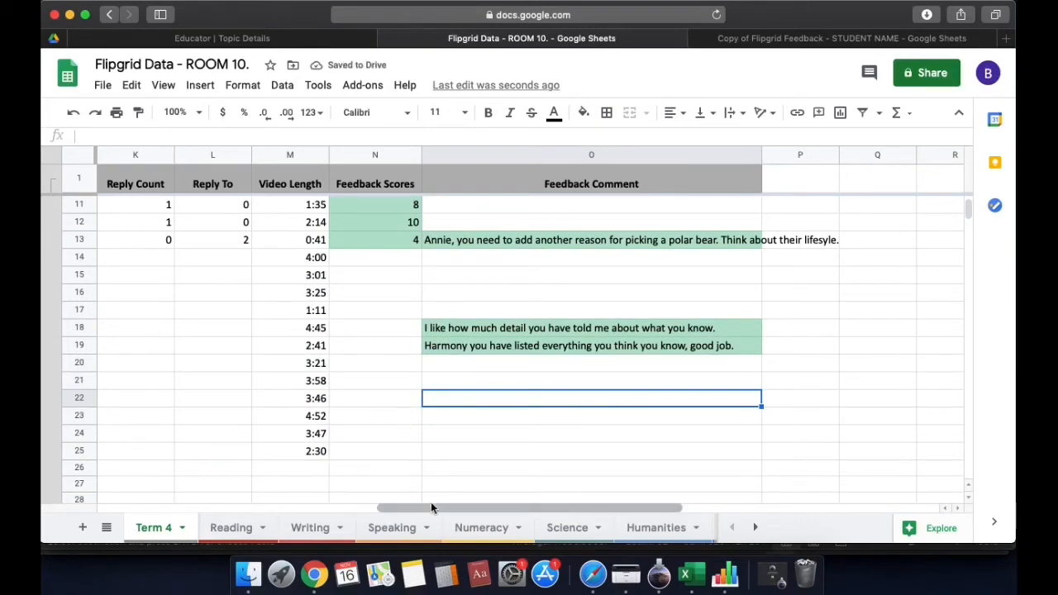
{"action": "left_click_drag", "start_coordinate": [430, 504], "coordinate": [141, 488]}
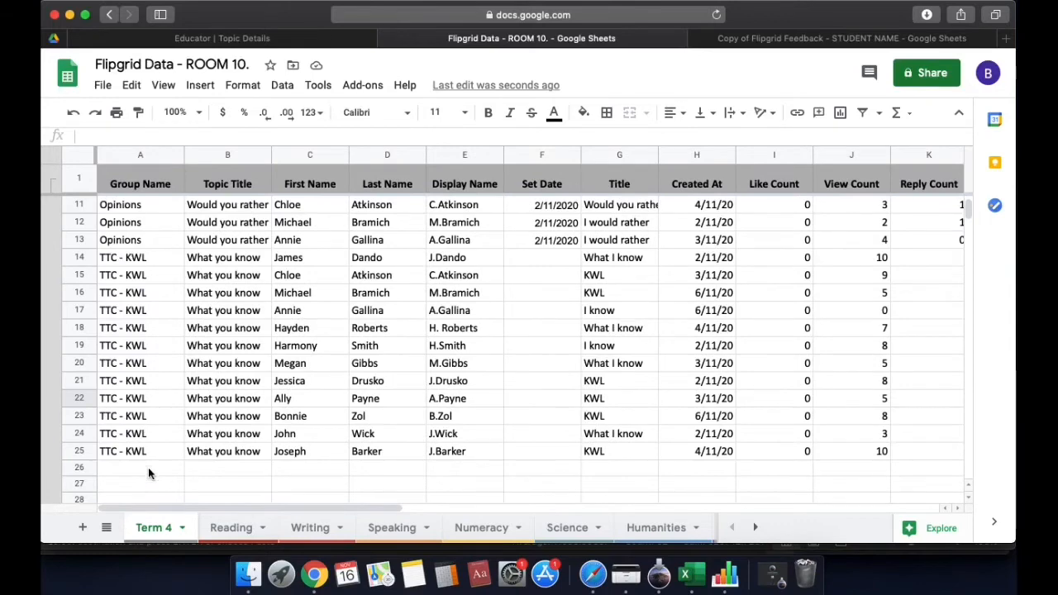
Sort the Term 4 sheet A→Z by the First Name column
{"action": "scroll", "coordinate": [966, 204], "scroll_direction": "up", "scroll_amount": 3}
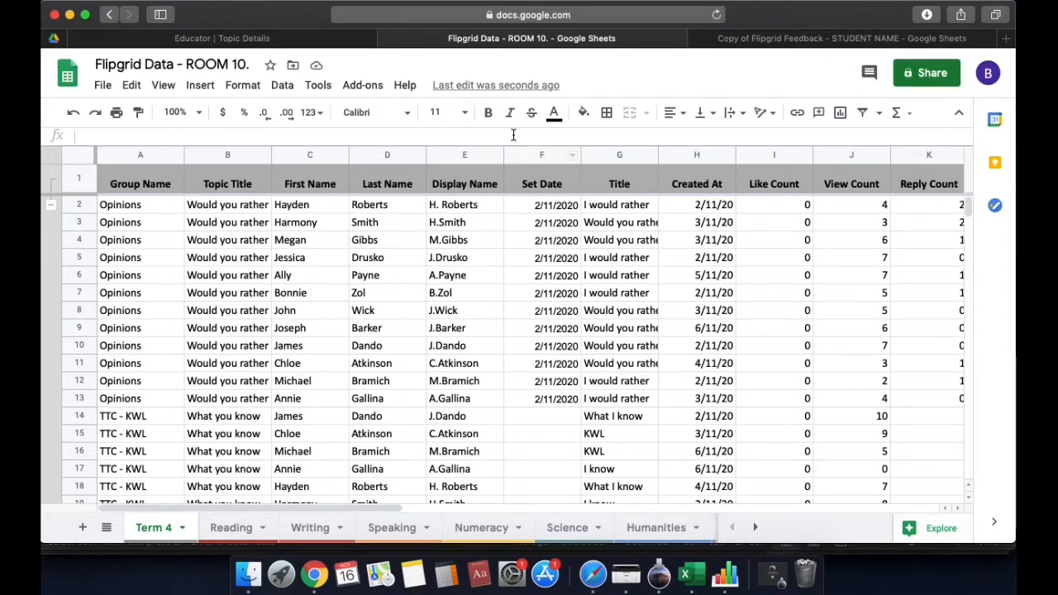
{"action": "left_click", "coordinate": [325, 155]}
{"action": "right_click", "coordinate": [341, 161]}
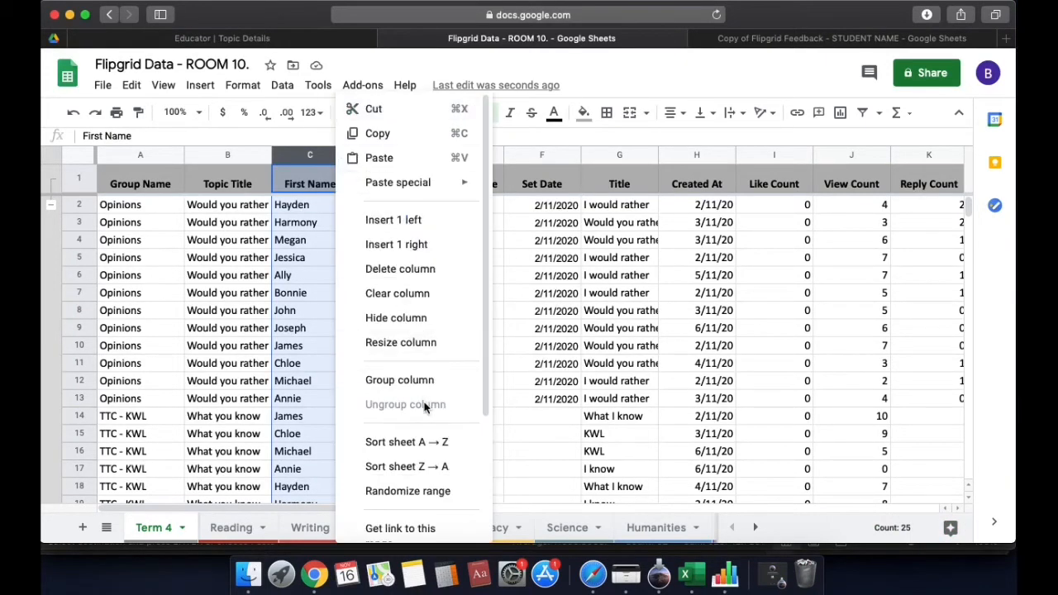
{"action": "left_click", "coordinate": [426, 441]}
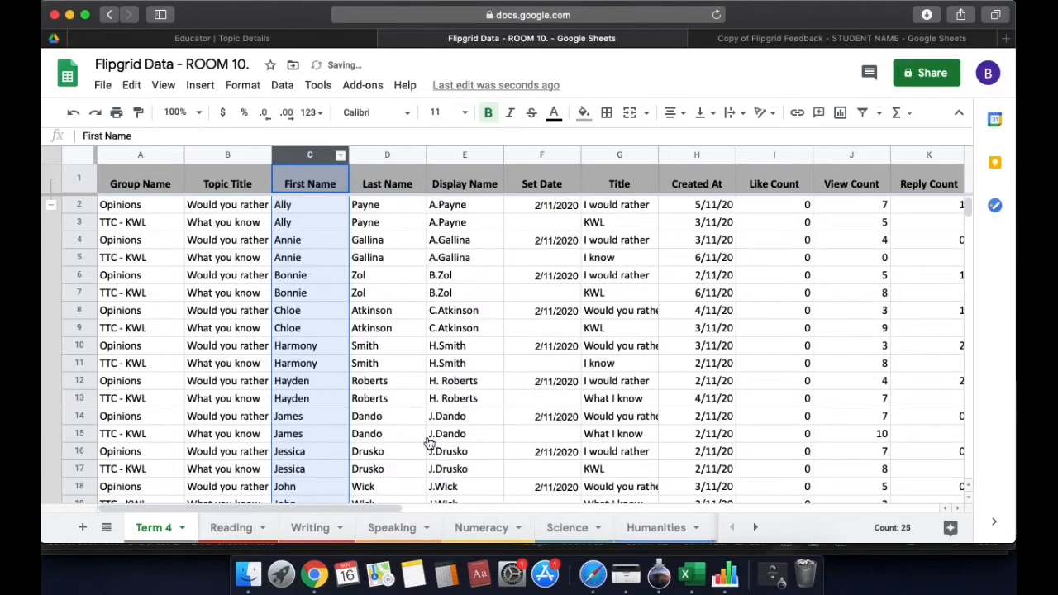
{"action": "left_click", "coordinate": [317, 204]}
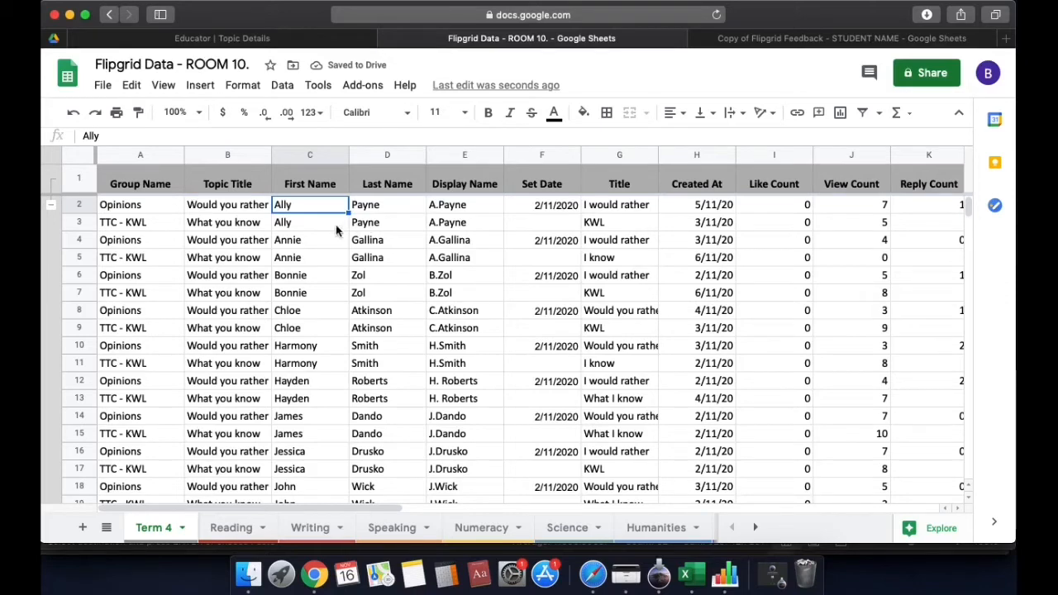
Check that each student's Opinions and TTC - KWL rows now sit together
{"action": "left_click", "coordinate": [296, 258]}
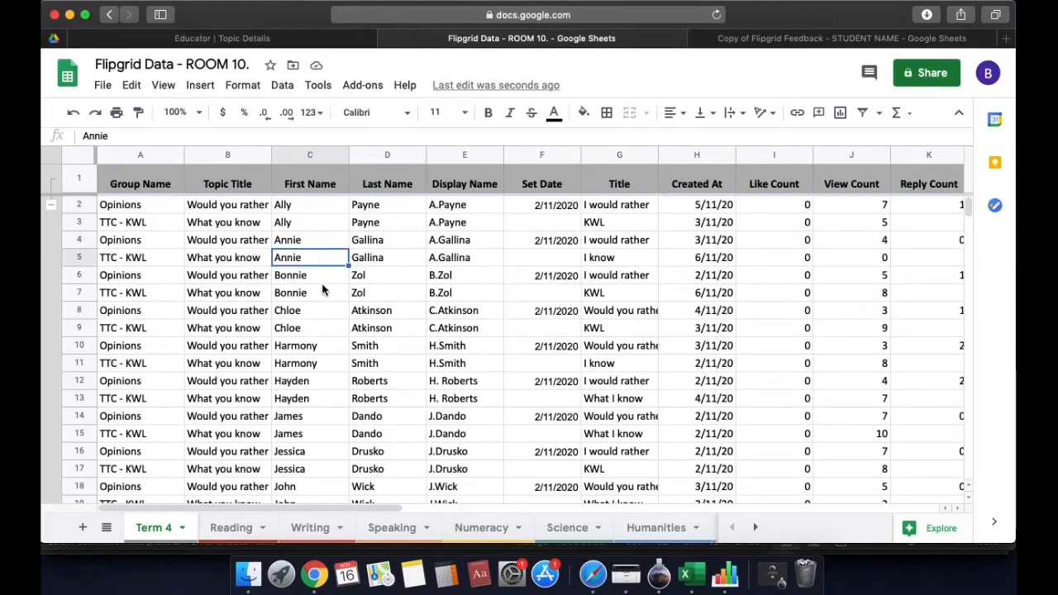
{"action": "scroll", "coordinate": [323, 285], "scroll_direction": "down", "scroll_amount": 2}
{"action": "scroll", "coordinate": [323, 285], "scroll_direction": "up", "scroll_amount": 2}
{"action": "left_click_drag", "start_coordinate": [146, 208], "coordinate": [300, 229]}
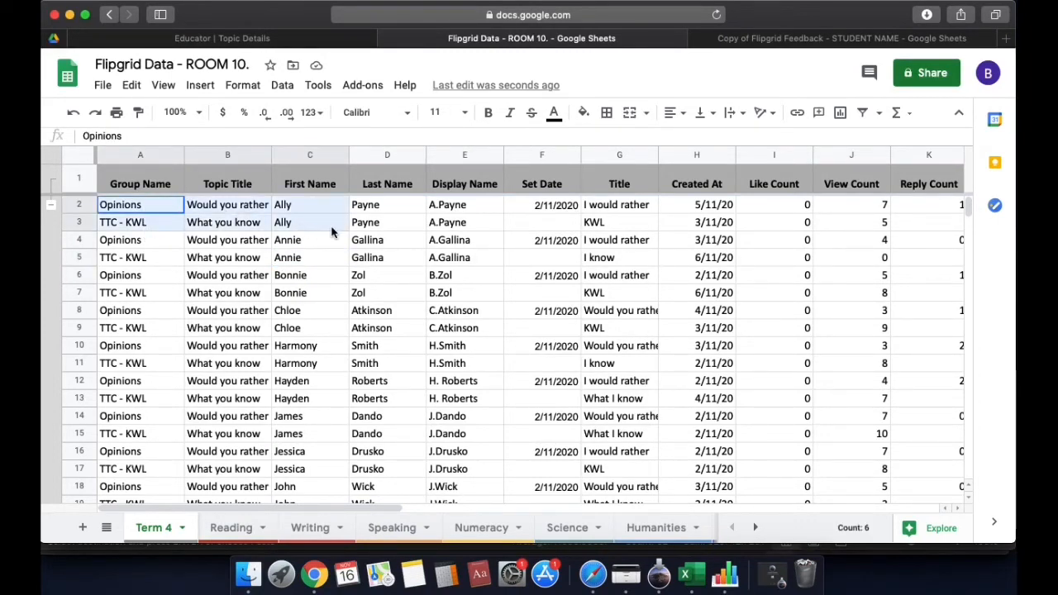
{"action": "left_click", "coordinate": [321, 225]}
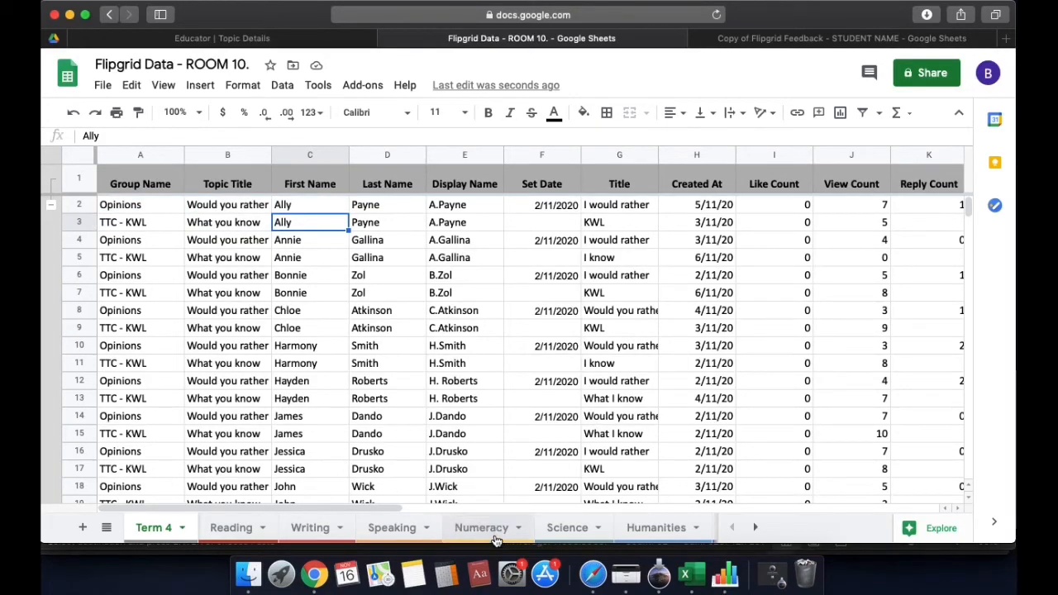
Look over the Speaking sheet, scrolling across its columns
{"action": "left_click", "coordinate": [398, 527]}
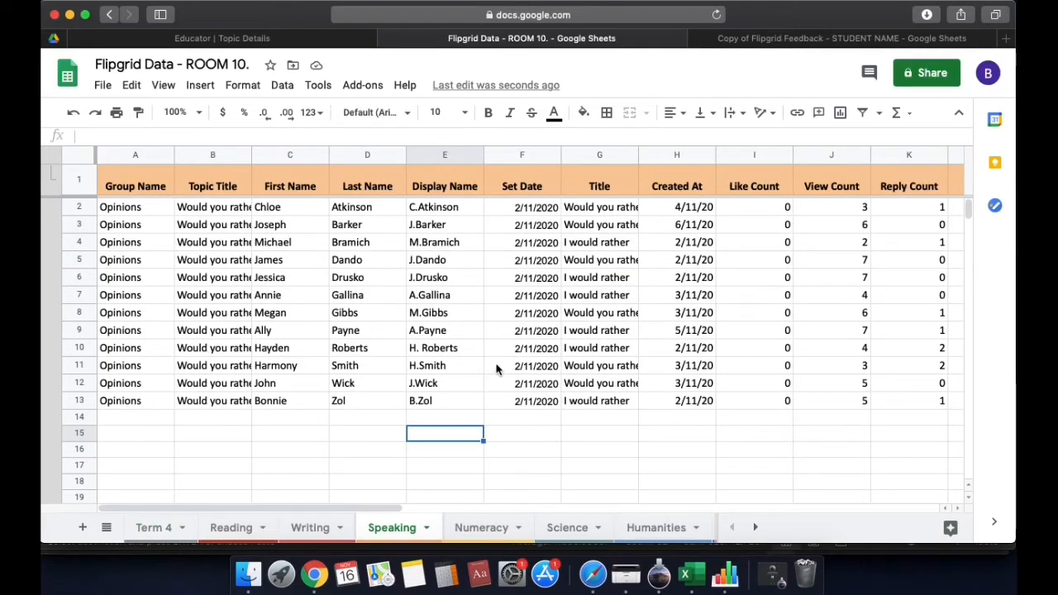
{"action": "scroll", "coordinate": [472, 496], "scroll_direction": "right", "scroll_amount": 5}
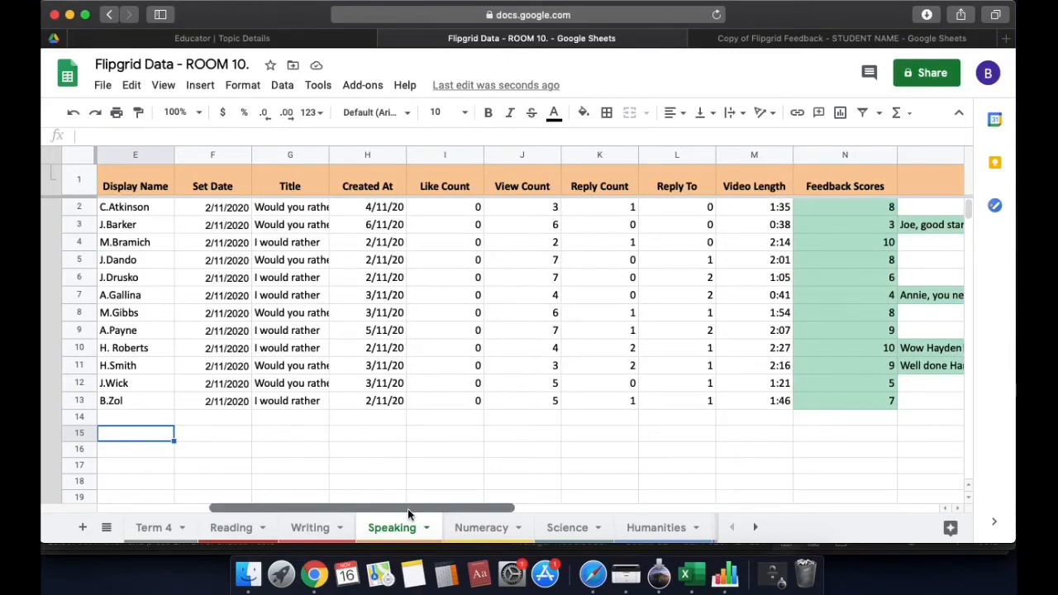
{"action": "left_click_drag", "start_coordinate": [407, 508], "coordinate": [273, 513]}
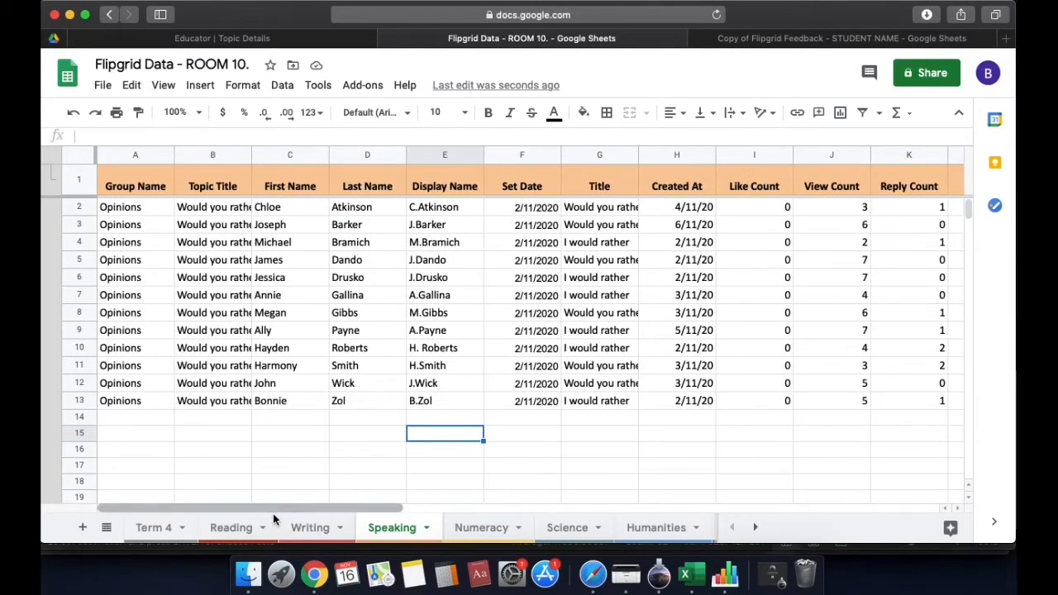
Back on Term 4, sort the whole sheet A→Z by Group Name
{"action": "left_click", "coordinate": [158, 527]}
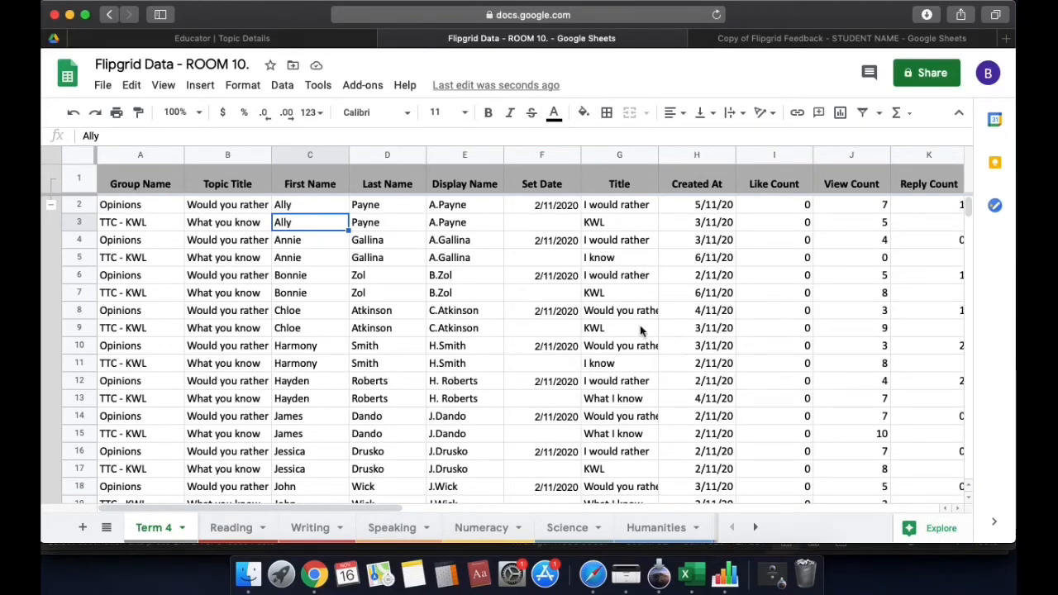
{"action": "left_click", "coordinate": [176, 155]}
{"action": "left_click", "coordinate": [250, 439]}
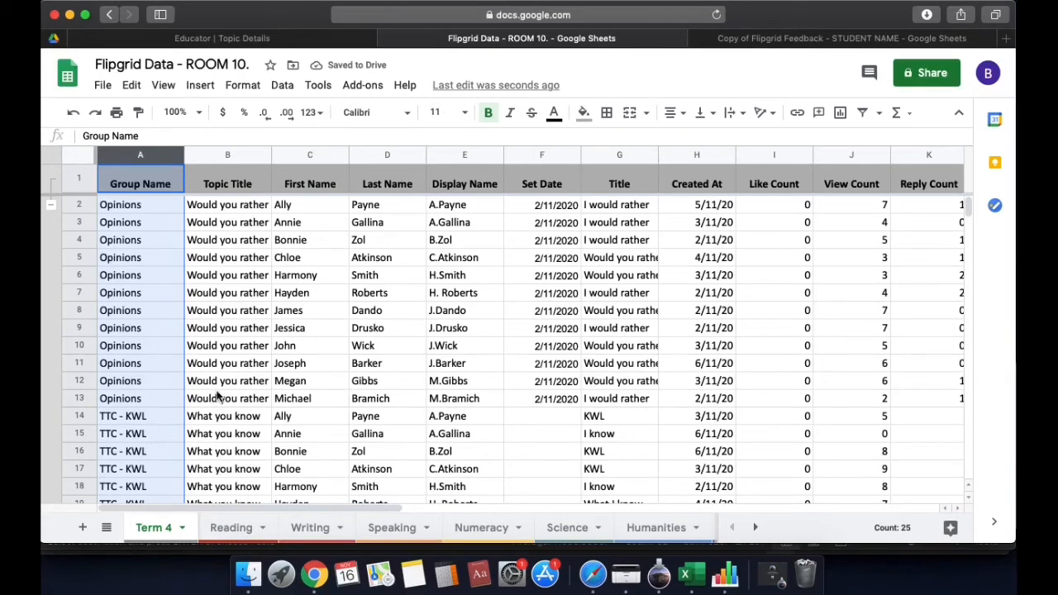
{"action": "left_click", "coordinate": [198, 398]}
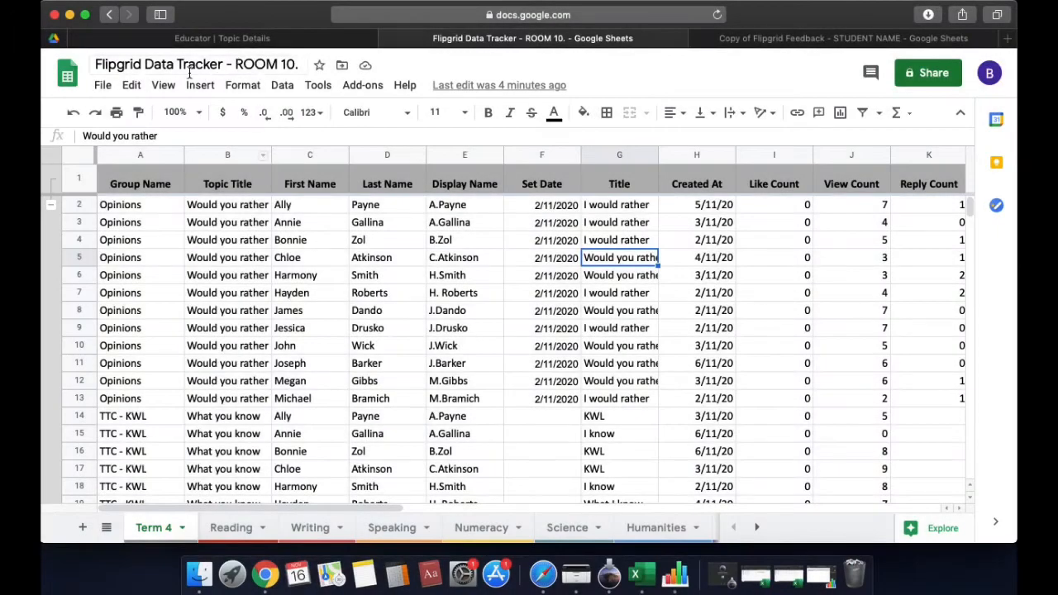
{"action": "left_click", "coordinate": [144, 66]}
{"action": "left_click_drag", "start_coordinate": [143, 66], "coordinate": [221, 66]}
{"action": "left_click", "coordinate": [468, 313]}
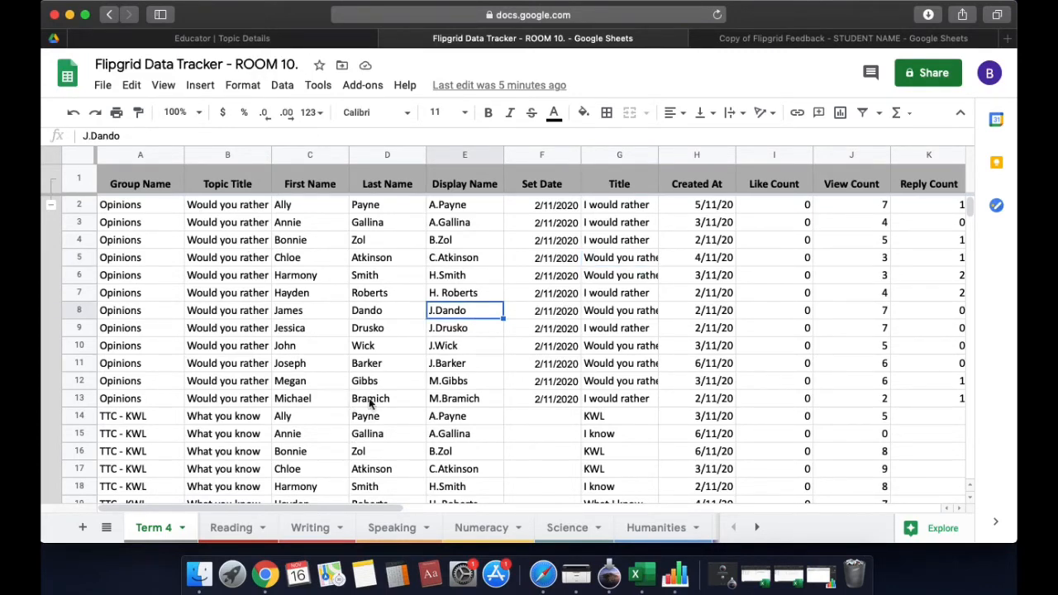
{"action": "left_click_drag", "start_coordinate": [305, 507], "coordinate": [535, 492]}
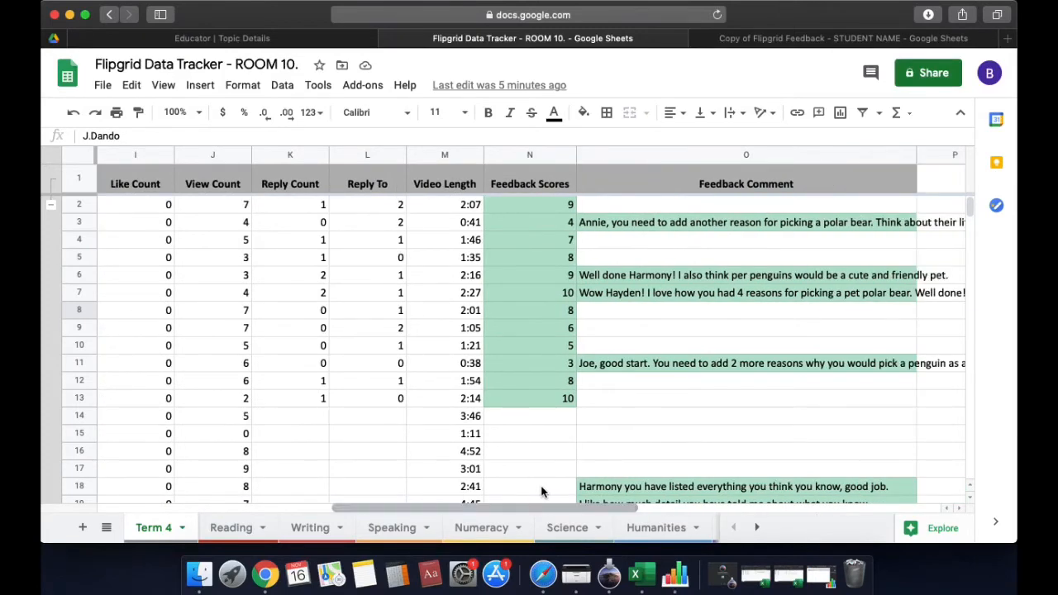
{"action": "left_click", "coordinate": [411, 530]}
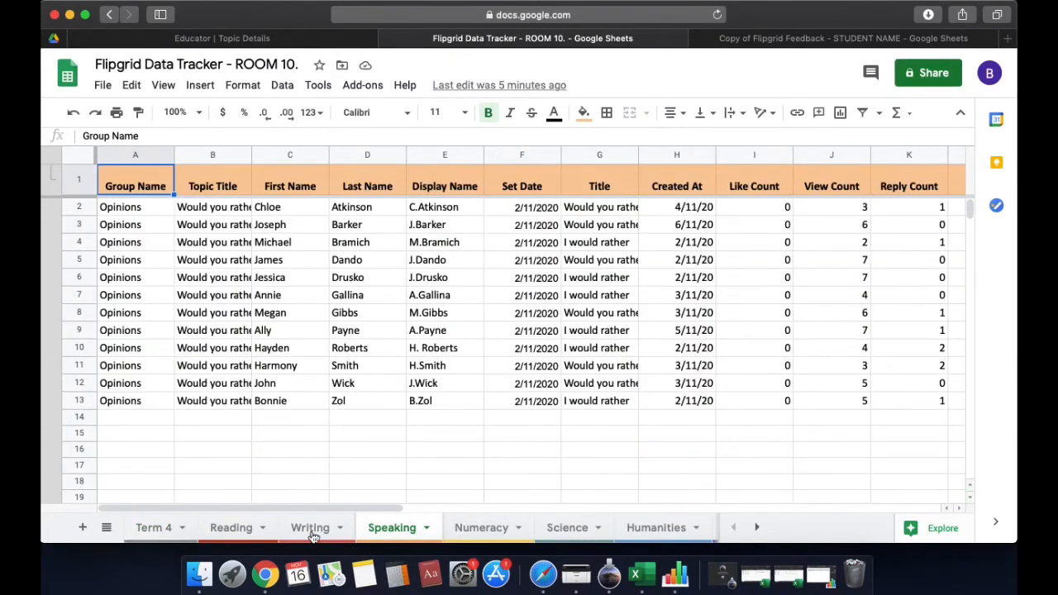
{"action": "left_click", "coordinate": [154, 533]}
{"action": "left_click_drag", "start_coordinate": [345, 505], "coordinate": [113, 506]}
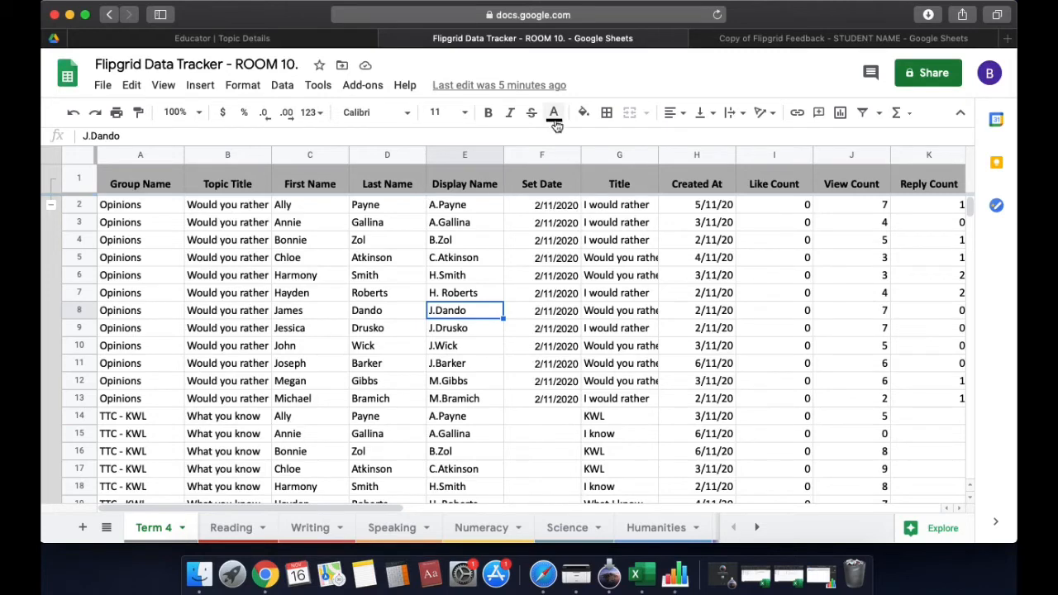
Retitle the feedback copy, deleting 'Copy of' and replacing STUDENT NAME with the student's full name
{"action": "left_click", "coordinate": [818, 41]}
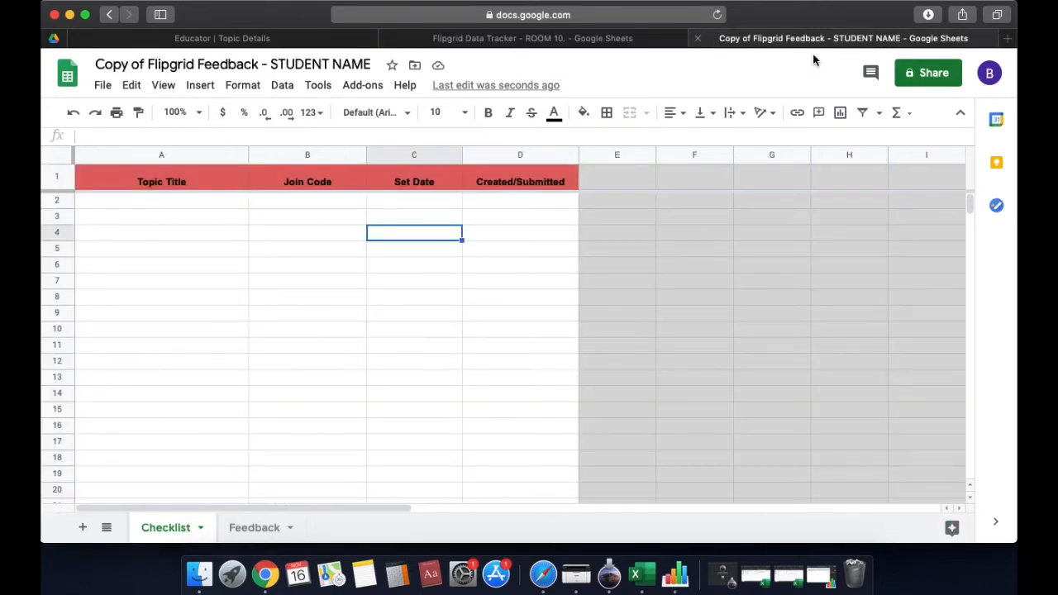
{"action": "left_click", "coordinate": [526, 461]}
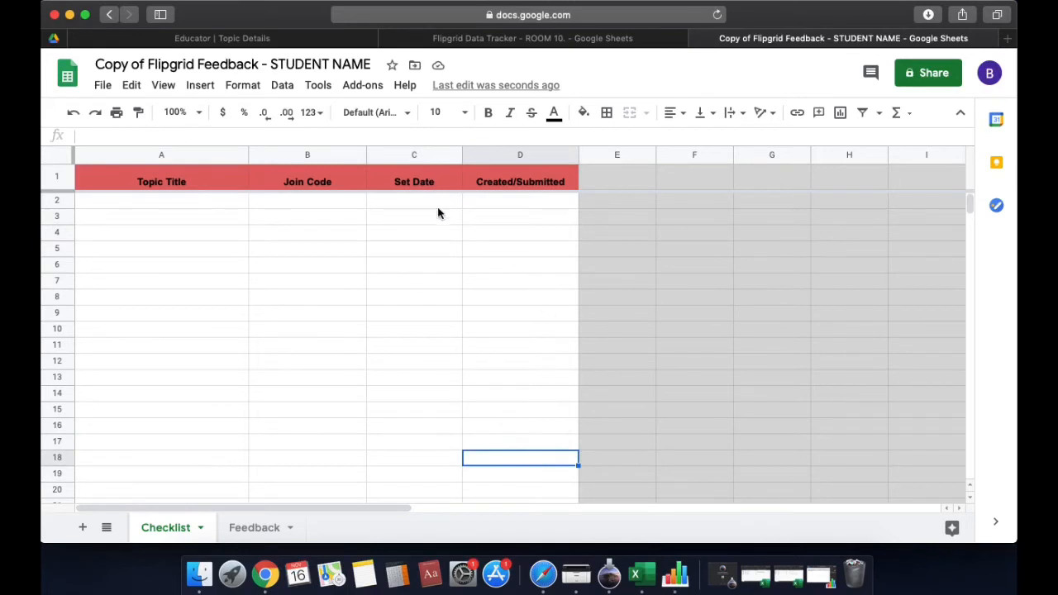
{"action": "left_click", "coordinate": [150, 66]}
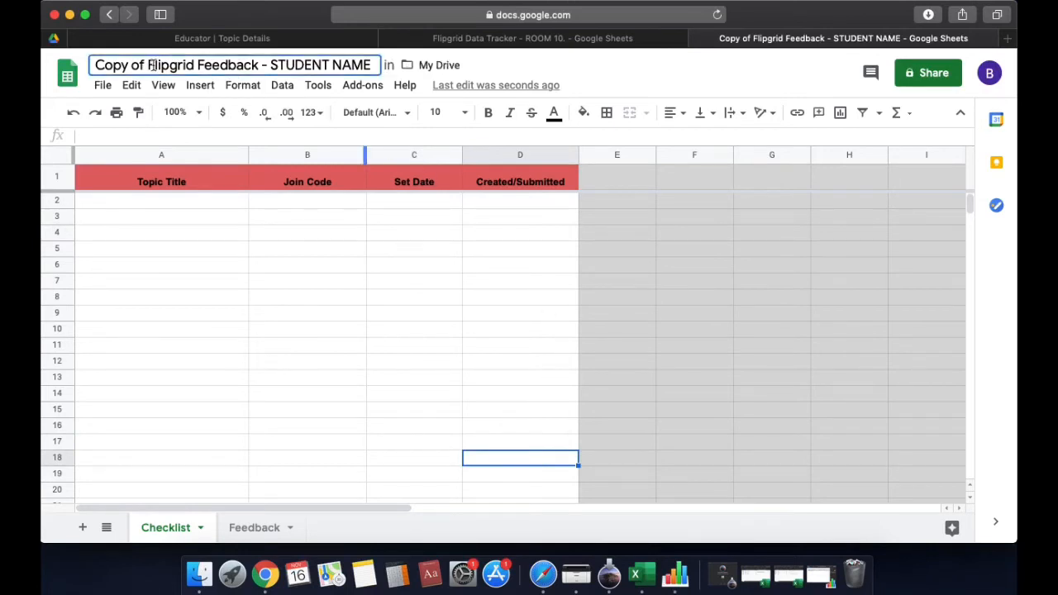
{"action": "key", "text": "BackSpace"}
{"action": "key", "text": "BackSpace"}
{"action": "key", "text": "BackSpace"}
{"action": "key", "text": "BackSpace"}
{"action": "key", "text": "BackSpace"}
{"action": "key", "text": "BackSpace"}
{"action": "key", "text": "BackSpace"}
{"action": "key", "text": "BackSpace"}
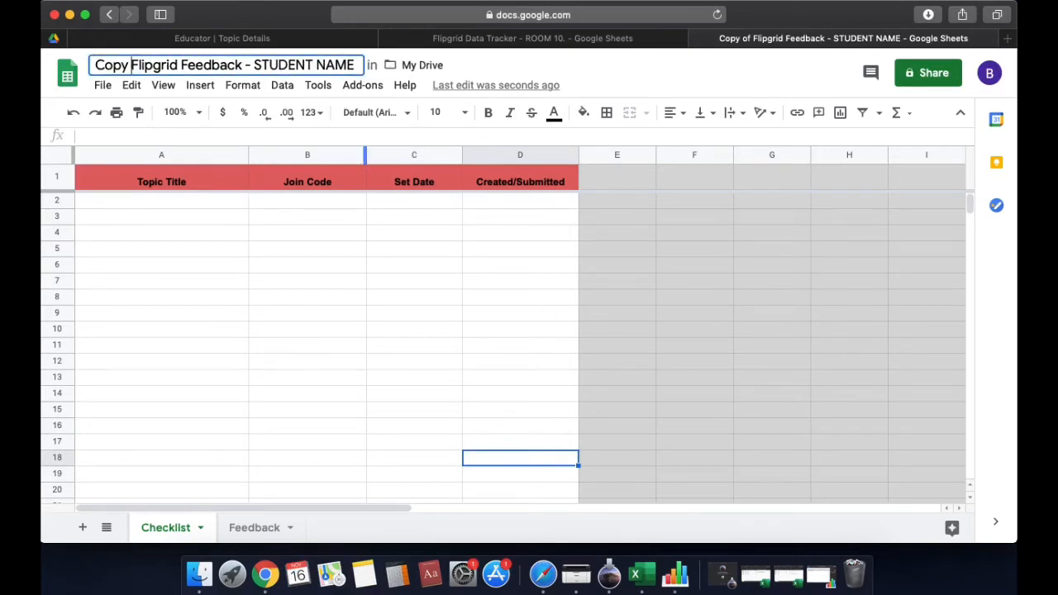
{"action": "left_click", "coordinate": [320, 67]}
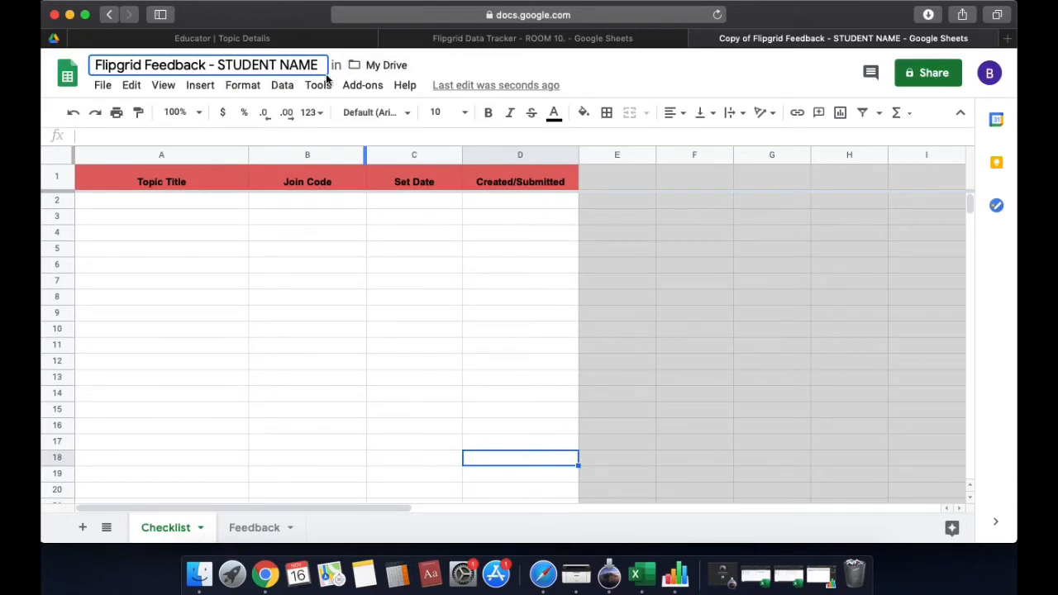
{"action": "left_click_drag", "start_coordinate": [319, 65], "coordinate": [217, 67]}
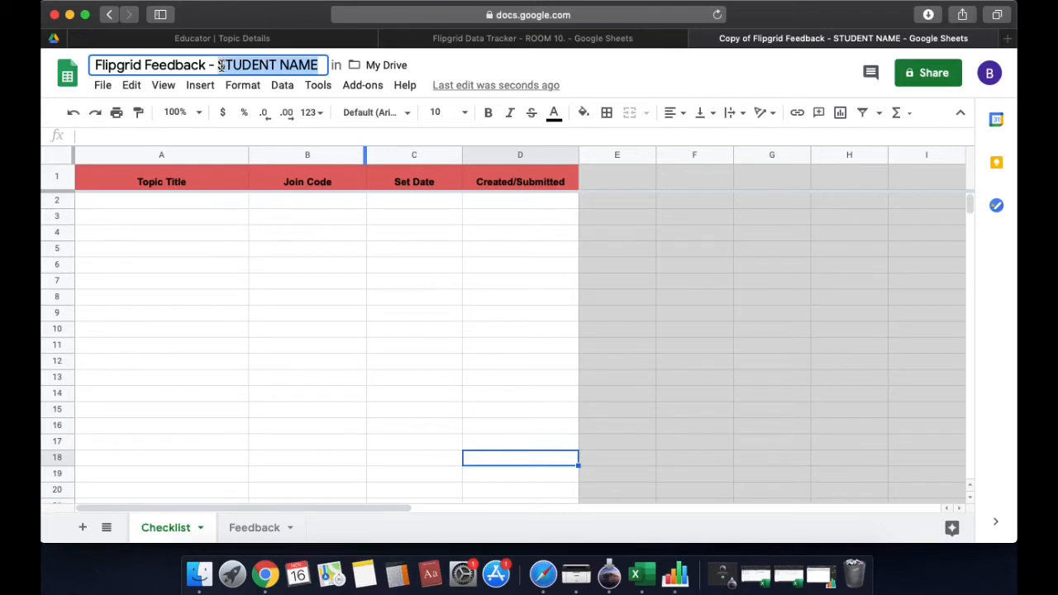
{"action": "key", "text": "BackSpace"}
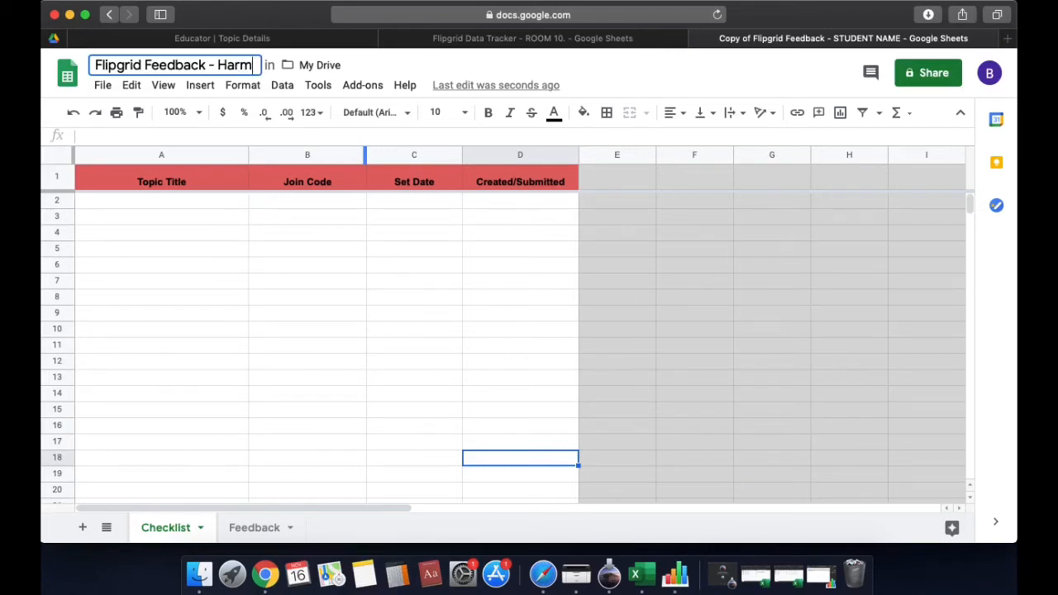
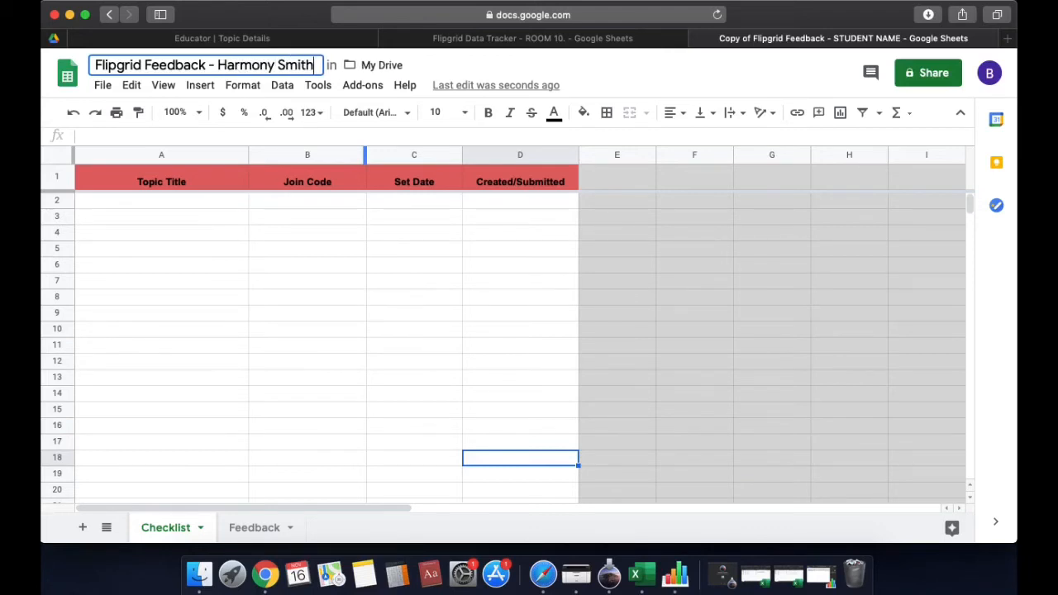
{"action": "left_click", "coordinate": [379, 264]}
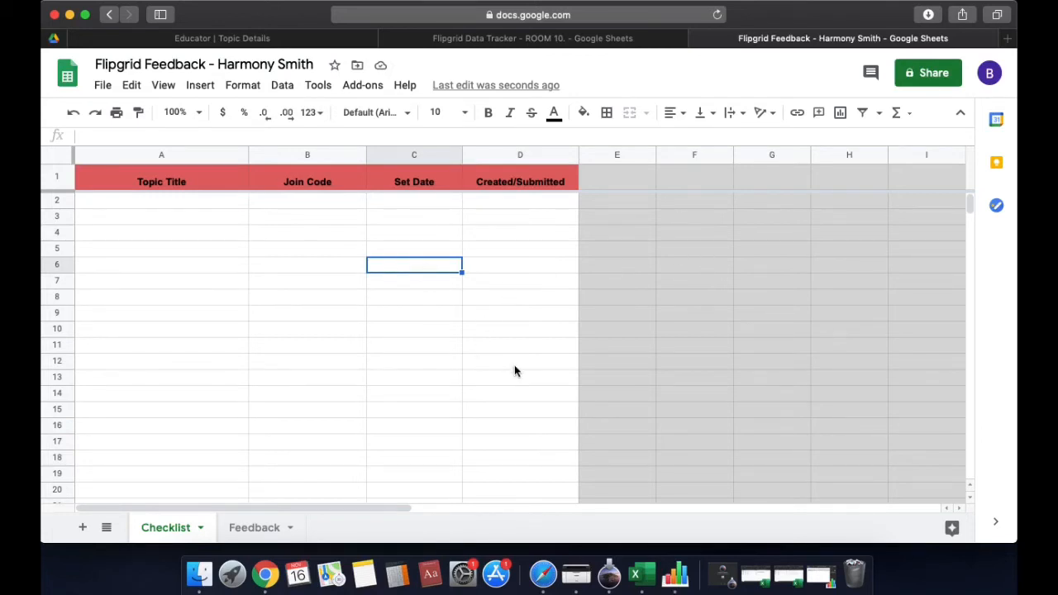
Switch to the Feedback sheet, compare it with the tracker, and scroll across its columns
{"action": "left_click", "coordinate": [519, 491]}
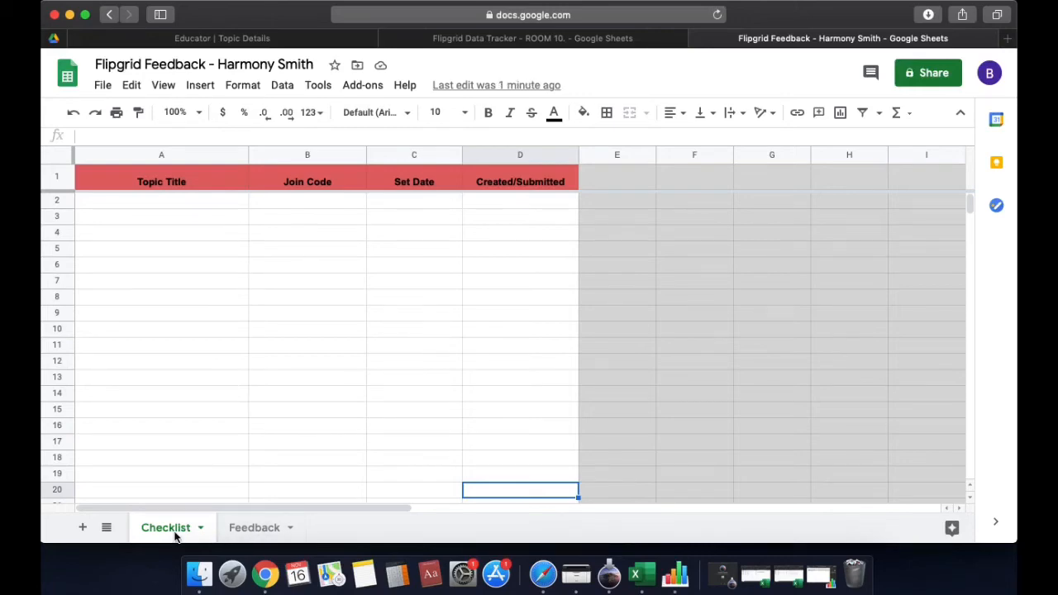
{"action": "left_click", "coordinate": [265, 533]}
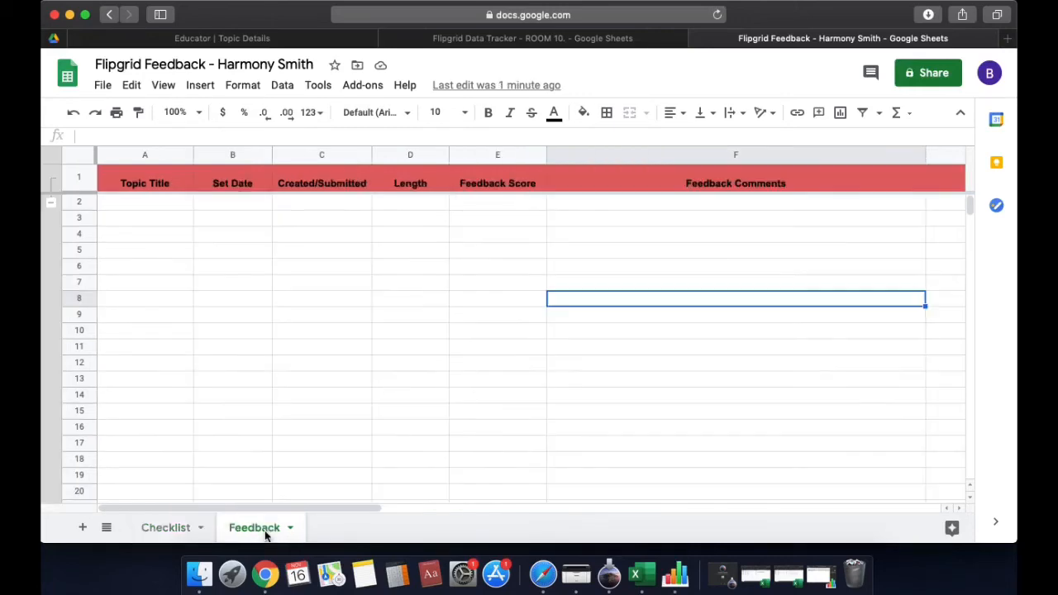
{"action": "left_click", "coordinate": [176, 208]}
{"action": "left_click", "coordinate": [482, 41]}
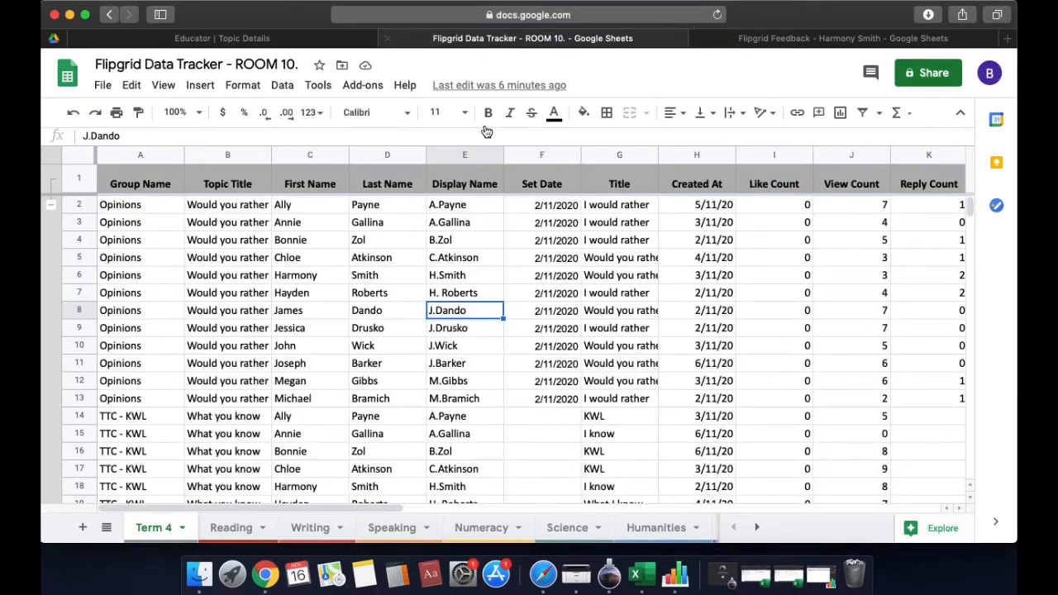
{"action": "left_click", "coordinate": [762, 43]}
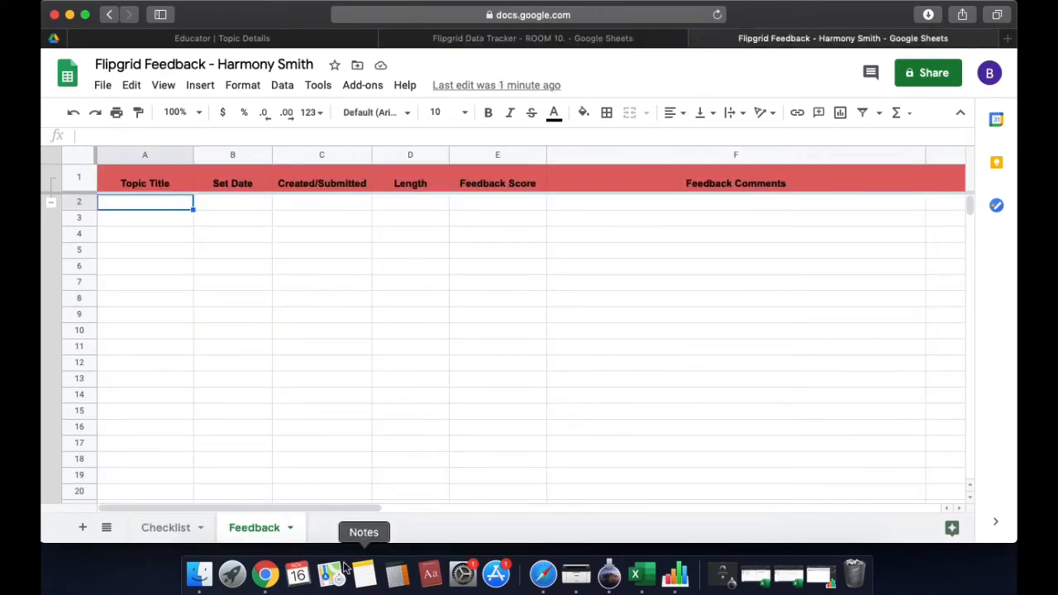
{"action": "left_click_drag", "start_coordinate": [345, 507], "coordinate": [398, 281]}
Compare the tracker's Like, View and Reply Count headers with the Feedback sheet's row 2 columns
{"action": "left_click", "coordinate": [537, 45]}
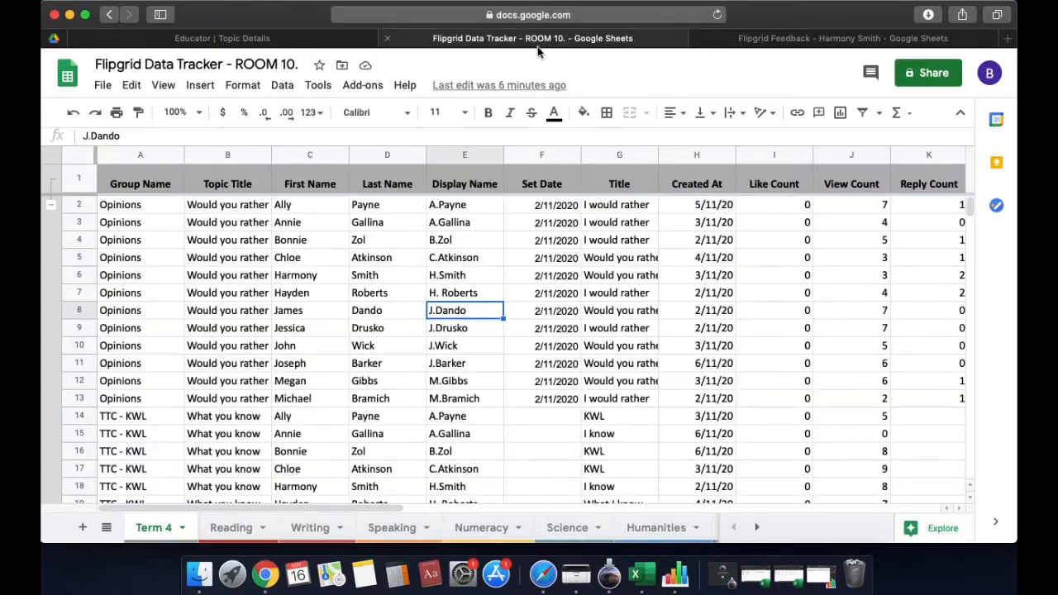
{"action": "left_click_drag", "start_coordinate": [755, 184], "coordinate": [924, 184]}
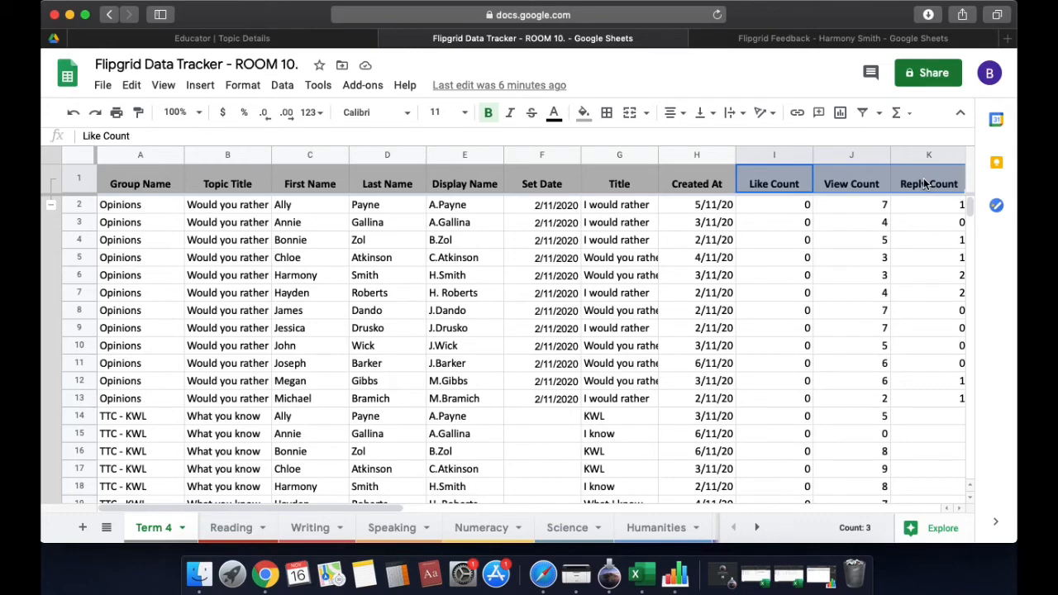
{"action": "left_click", "coordinate": [823, 39]}
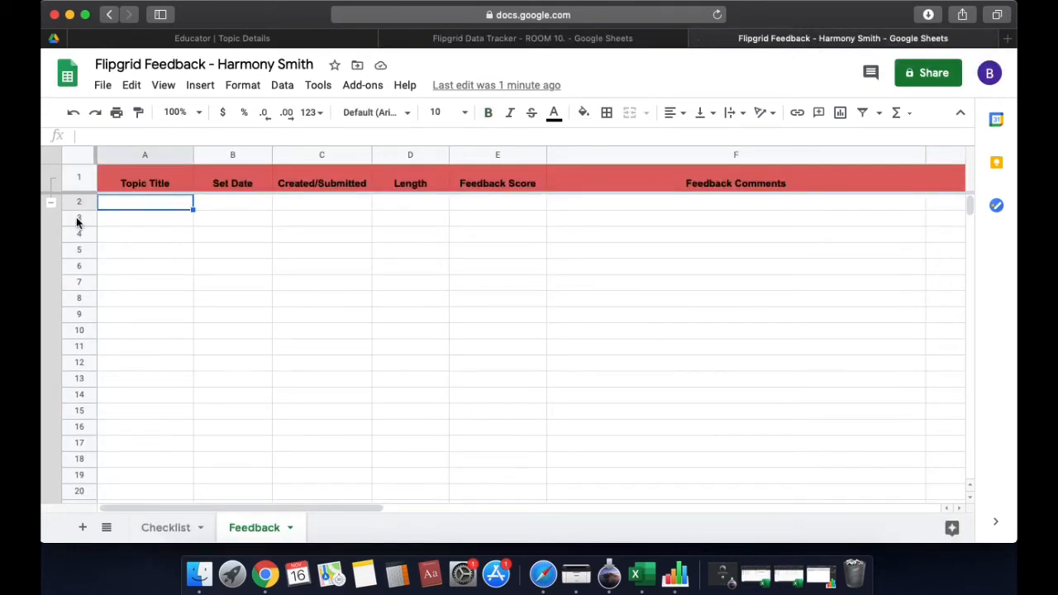
{"action": "left_click", "coordinate": [234, 206]}
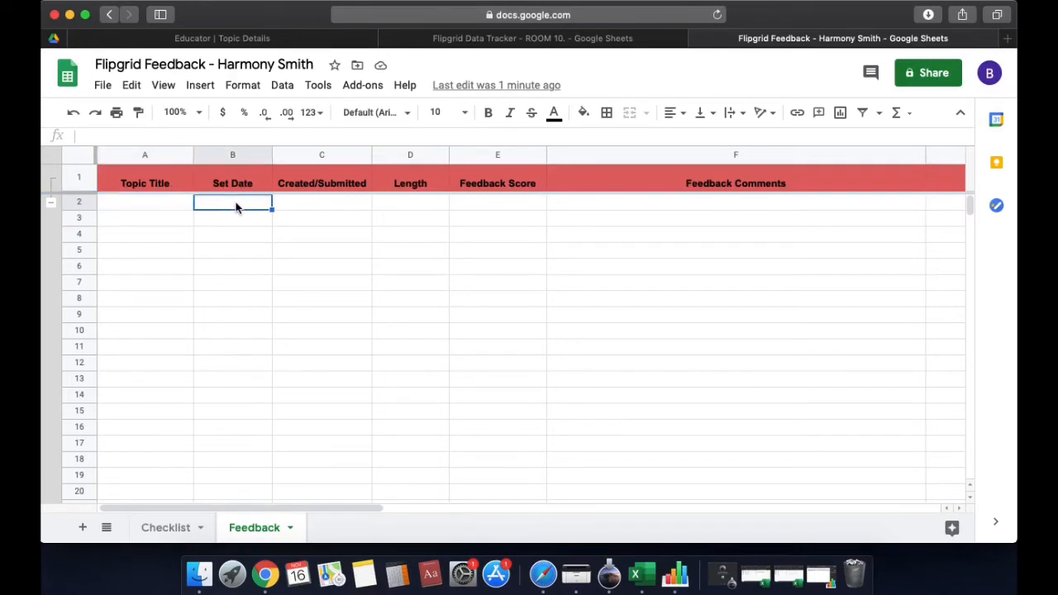
{"action": "left_click", "coordinate": [336, 204]}
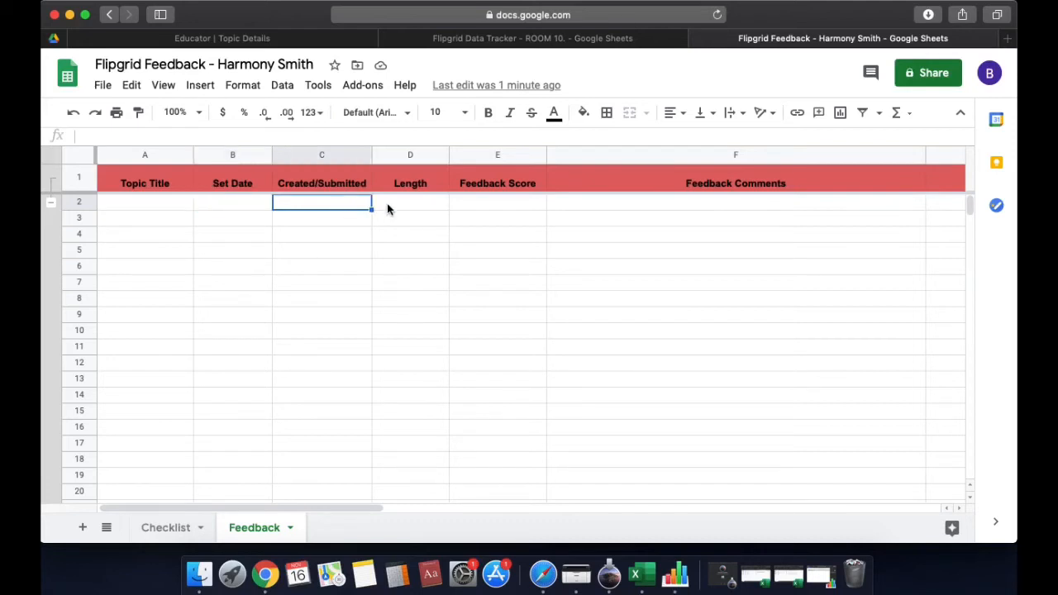
{"action": "left_click", "coordinate": [389, 206]}
{"action": "left_click", "coordinate": [482, 204]}
{"action": "left_click", "coordinate": [604, 202]}
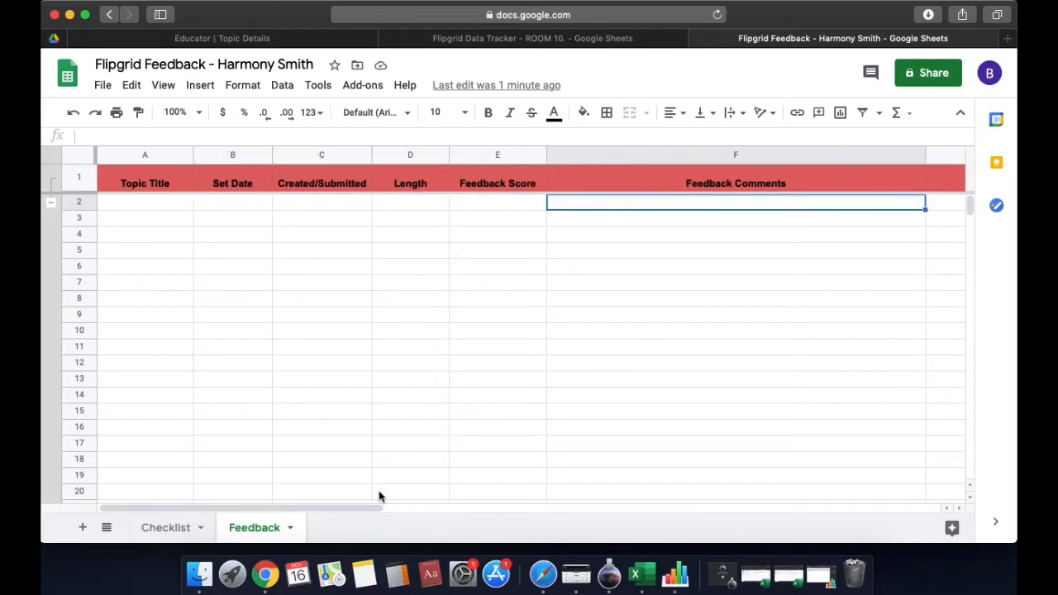
Inspect the Private Feedback Link column's actions without changing anything, then move to the Checklist sheet
{"action": "left_click_drag", "start_coordinate": [397, 507], "coordinate": [561, 501]}
{"action": "left_click", "coordinate": [573, 155]}
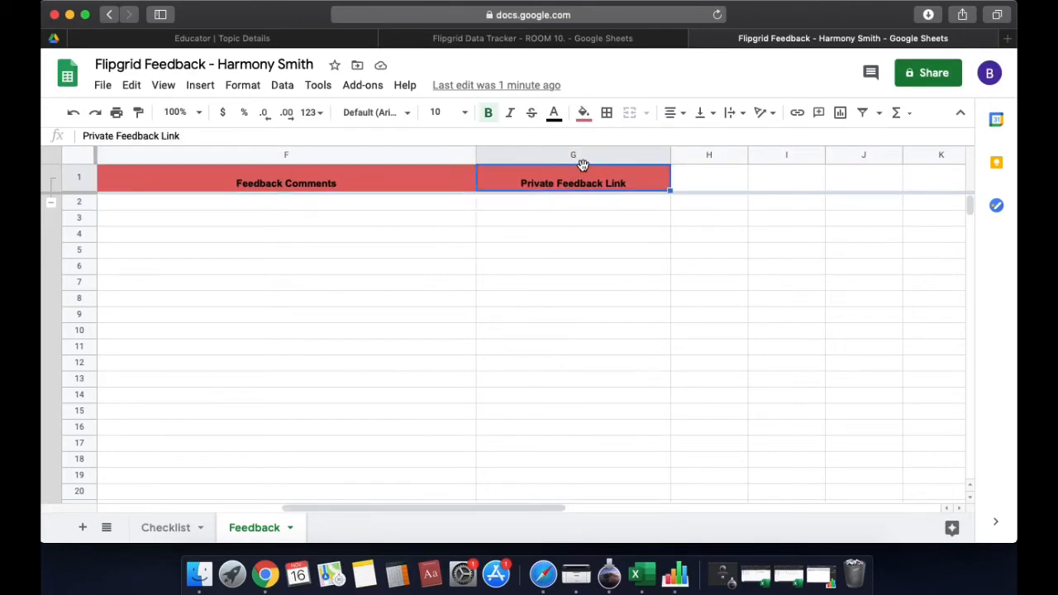
{"action": "right_click", "coordinate": [659, 159]}
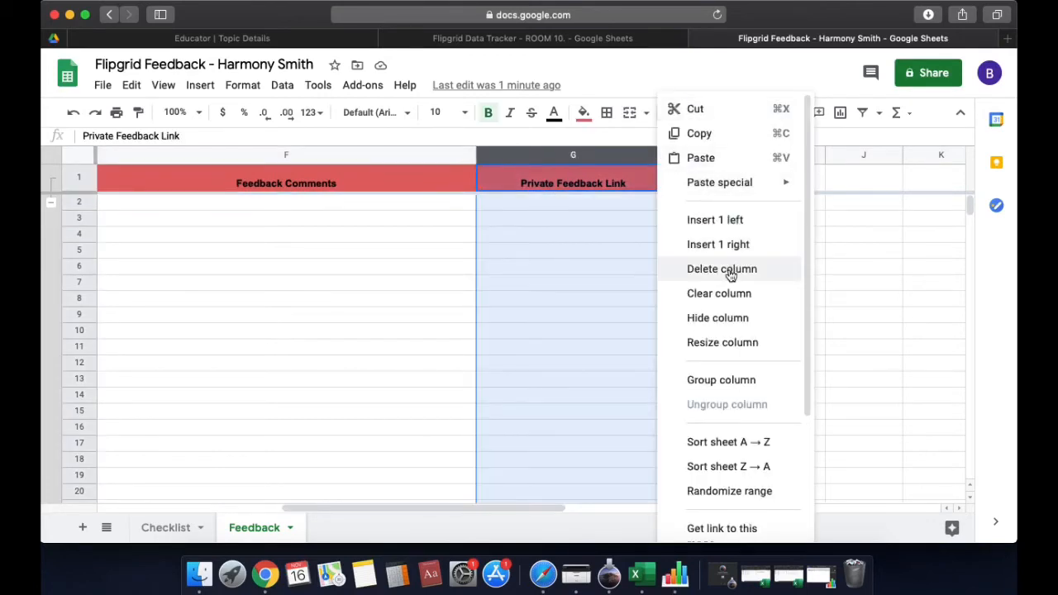
{"action": "left_click", "coordinate": [430, 281]}
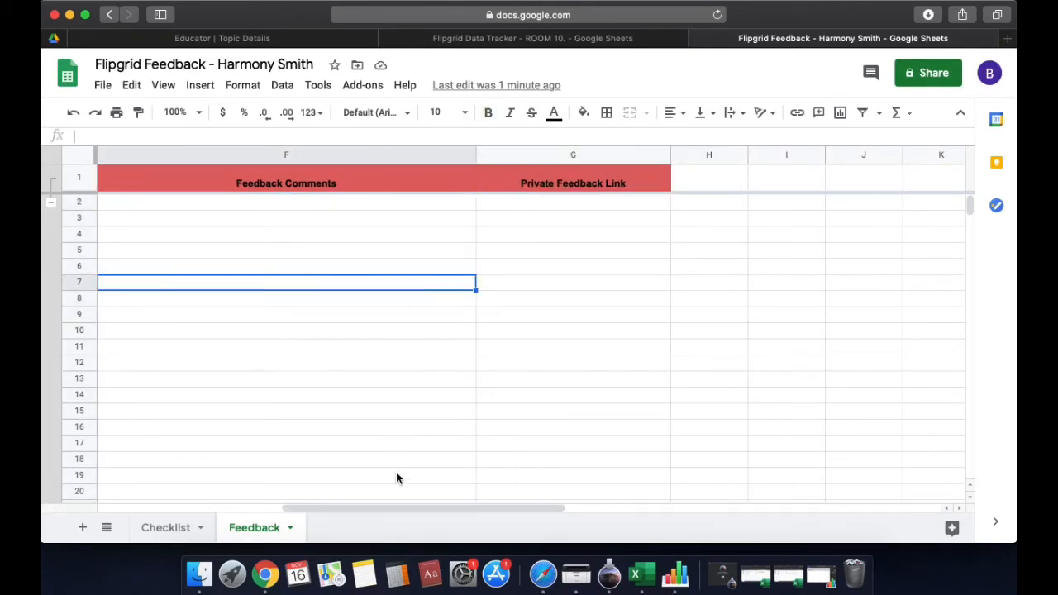
{"action": "left_click_drag", "start_coordinate": [415, 510], "coordinate": [220, 496]}
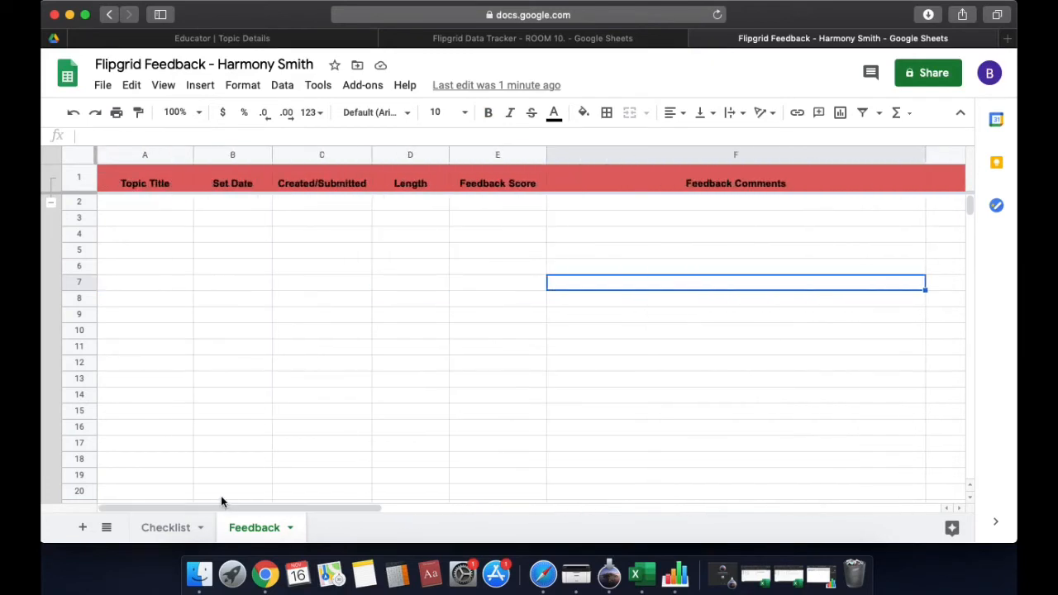
{"action": "left_click", "coordinate": [163, 530]}
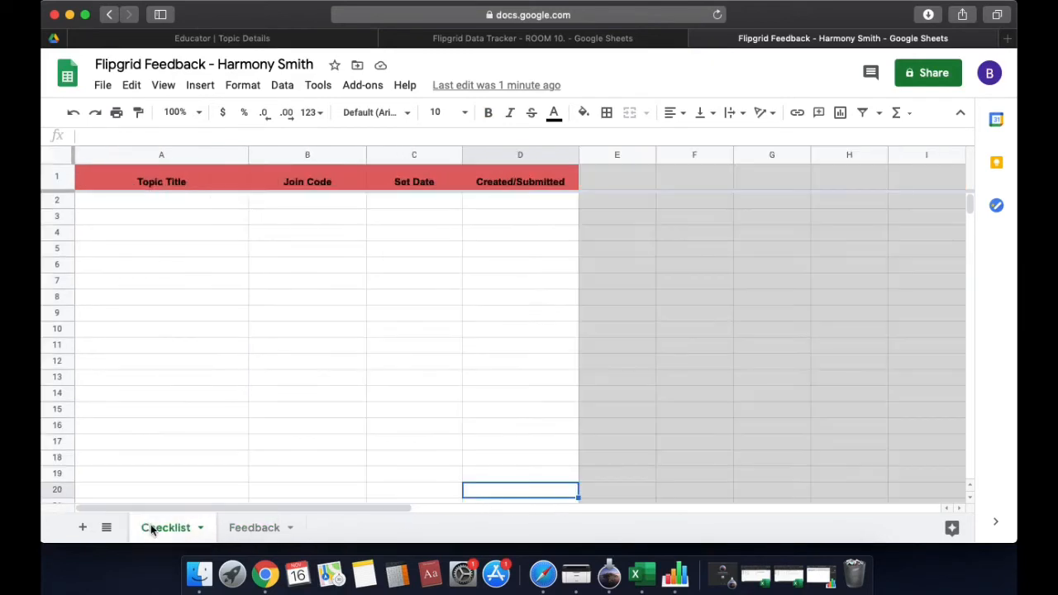
Review the Topic Title, Join Code, Set Date and Created/Submitted headings, then list Flipgrid's discussion topics
{"action": "left_click", "coordinate": [313, 313]}
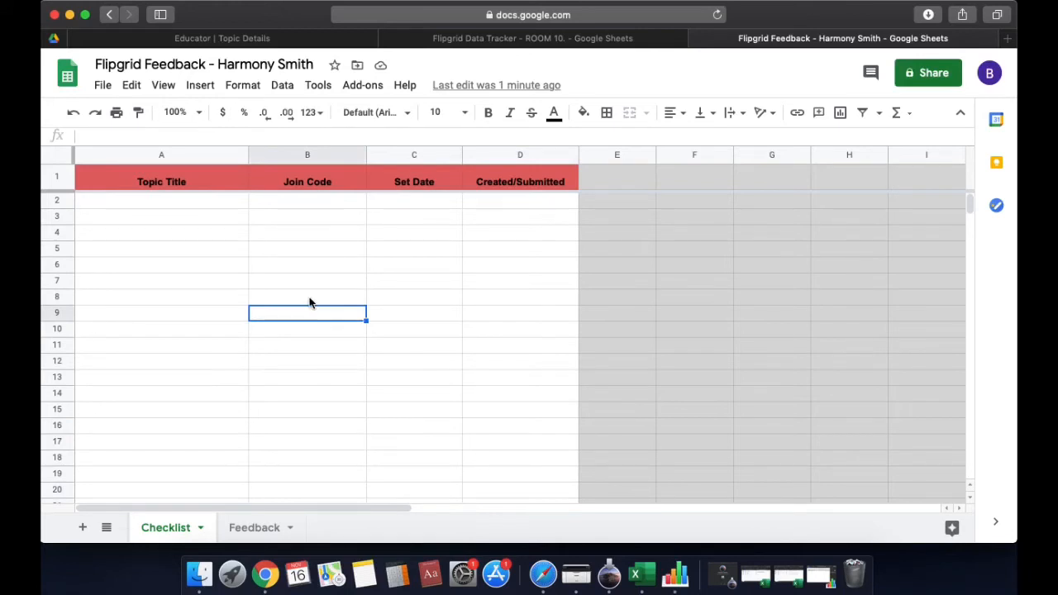
{"action": "left_click", "coordinate": [178, 181]}
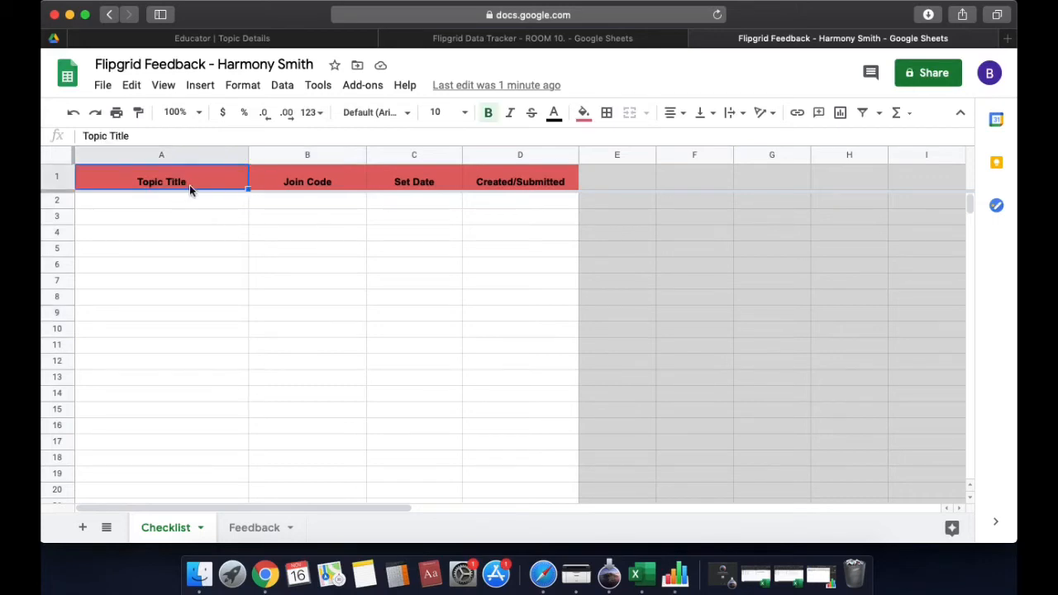
{"action": "left_click", "coordinate": [414, 182]}
{"action": "left_click", "coordinate": [502, 182]}
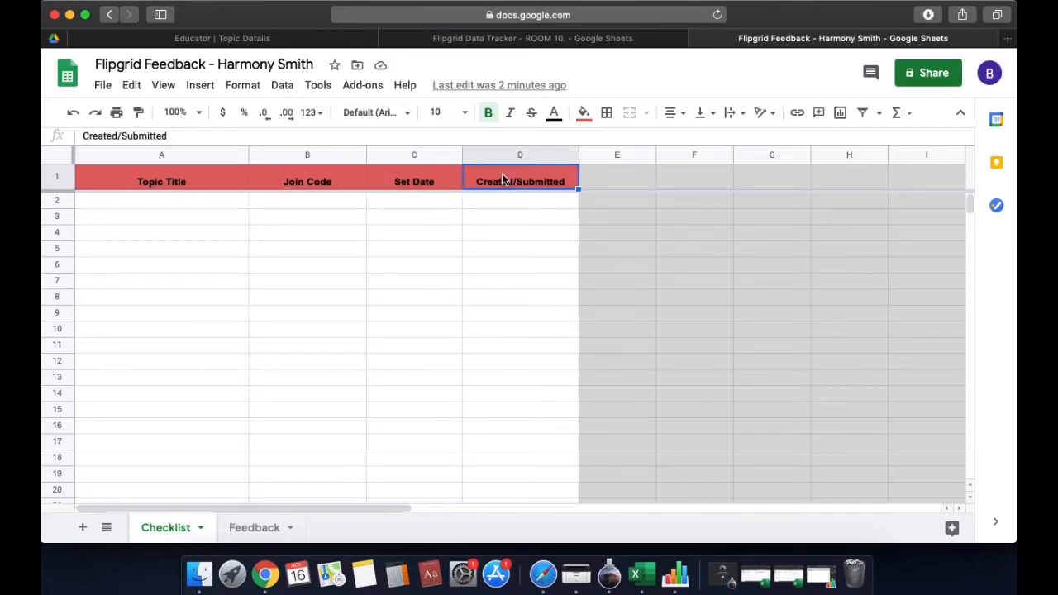
{"action": "left_click", "coordinate": [322, 179]}
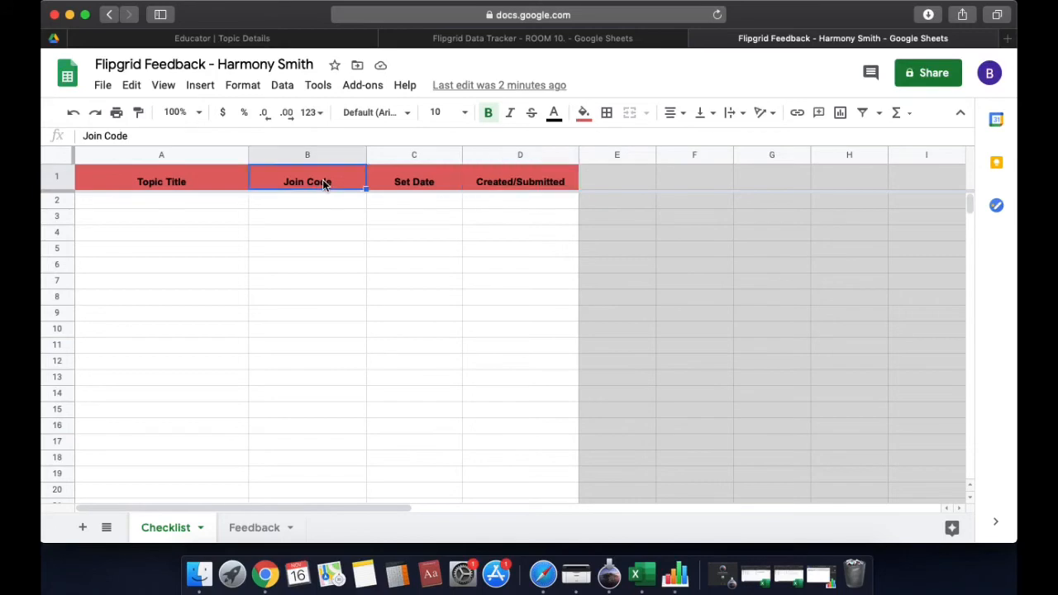
{"action": "left_click", "coordinate": [271, 40]}
{"action": "left_click", "coordinate": [319, 80]}
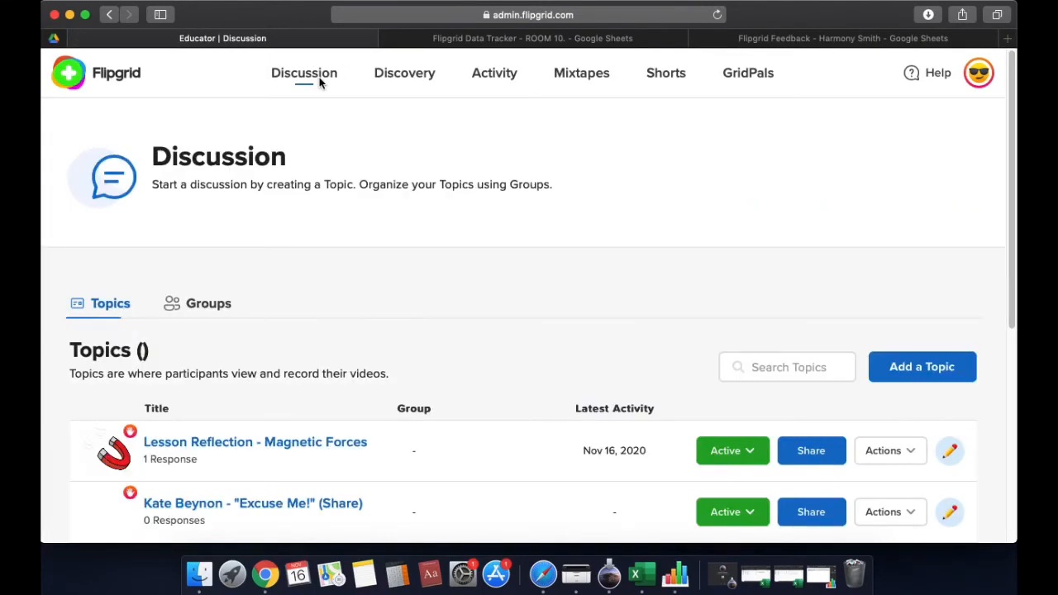
Look up the join code of Flipgrid's "Excuse Me!" topic and go back to the feedback spreadsheet
{"action": "scroll", "coordinate": [347, 94], "scroll_direction": "down", "scroll_amount": 2}
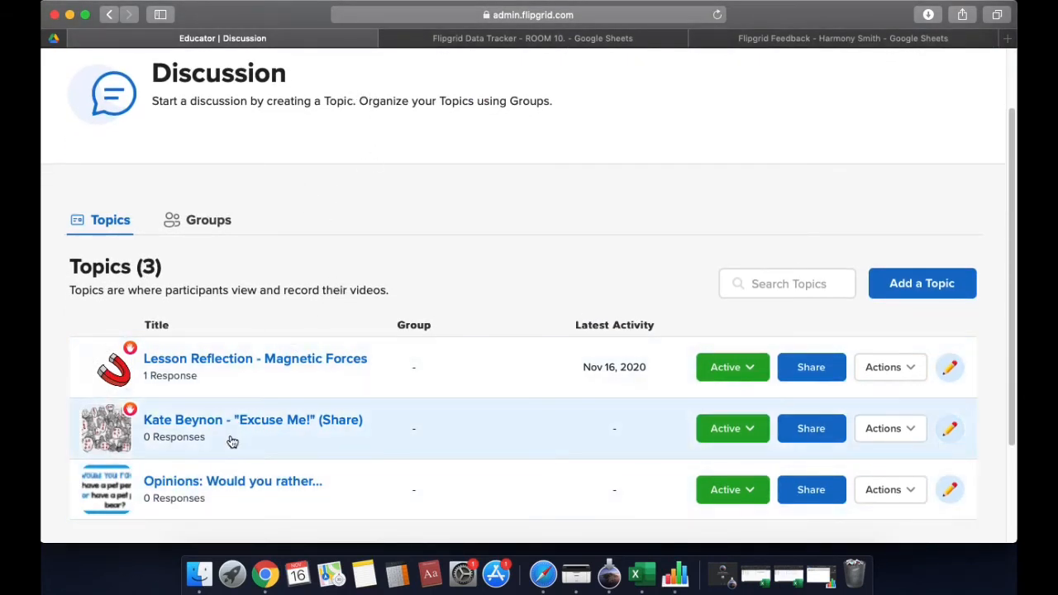
{"action": "left_click", "coordinate": [233, 425]}
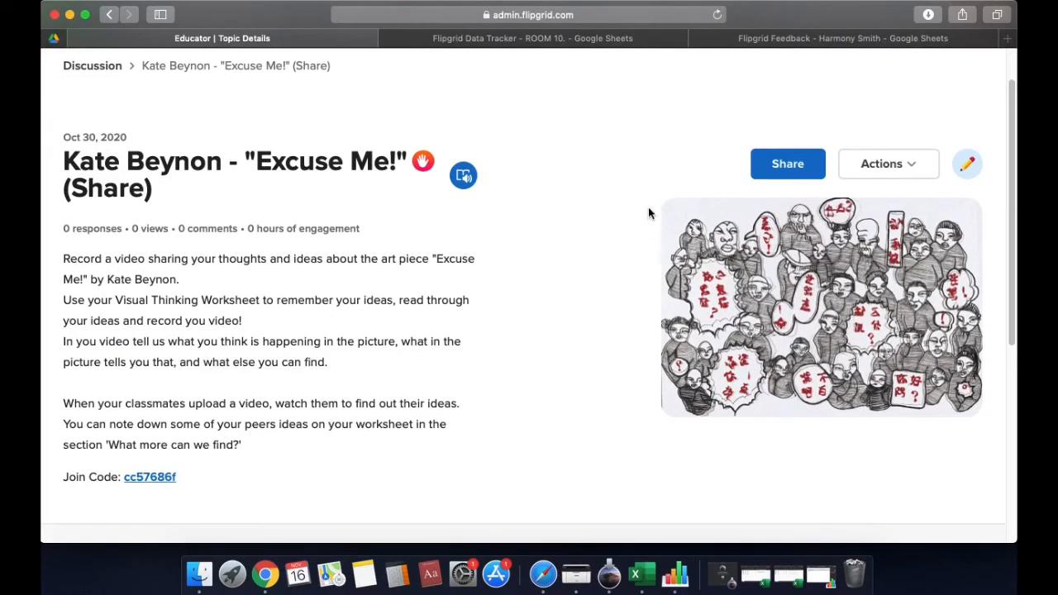
{"action": "left_click", "coordinate": [752, 41]}
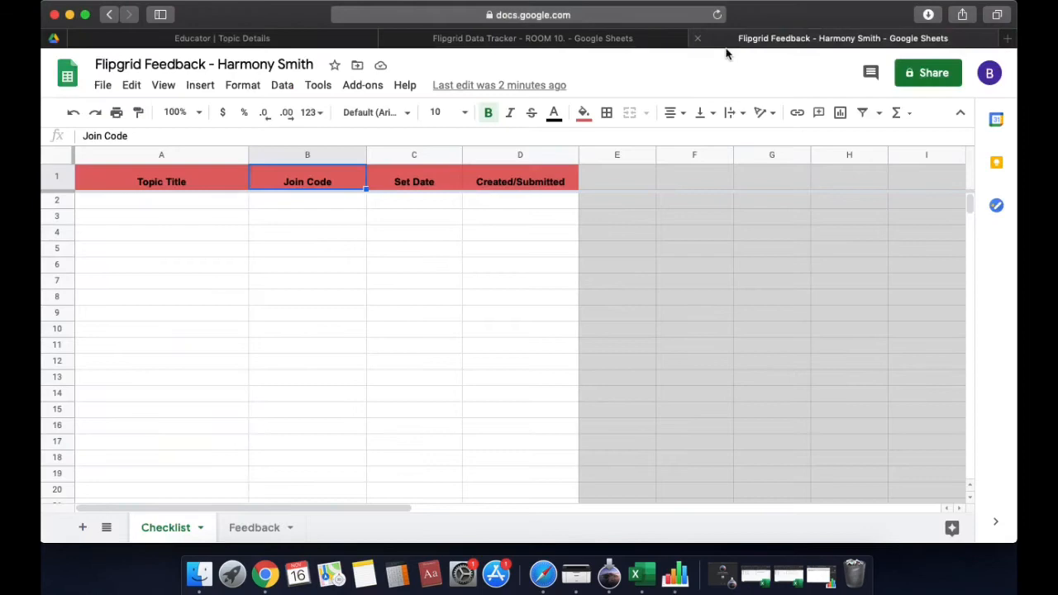
Enter topic 'TCC KWL - "Know Kate Beynon' in A2 with set date 2/11/2020 in C2
{"action": "left_click", "coordinate": [159, 203]}
{"action": "type", "text": "TCC KWL"}
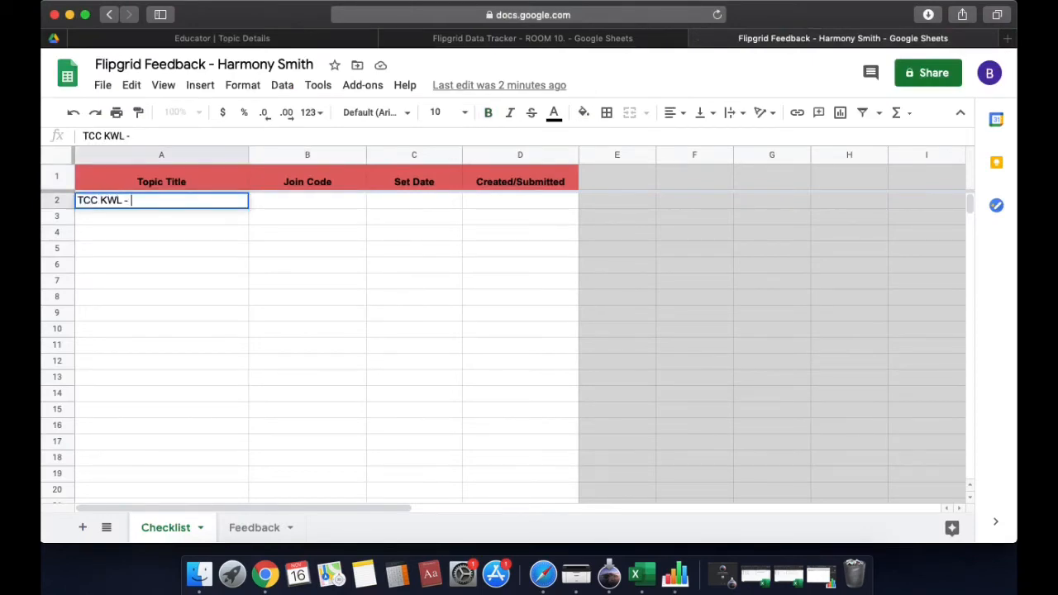
{"action": "type", "text": " - \"Know Kate Beynon"}
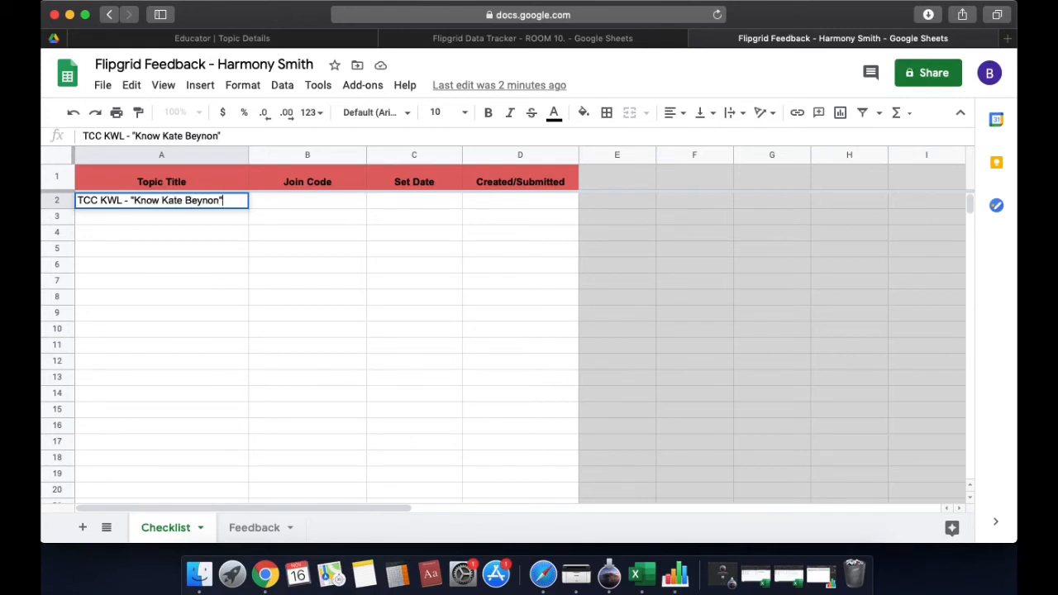
{"action": "key", "text": "Tab"}
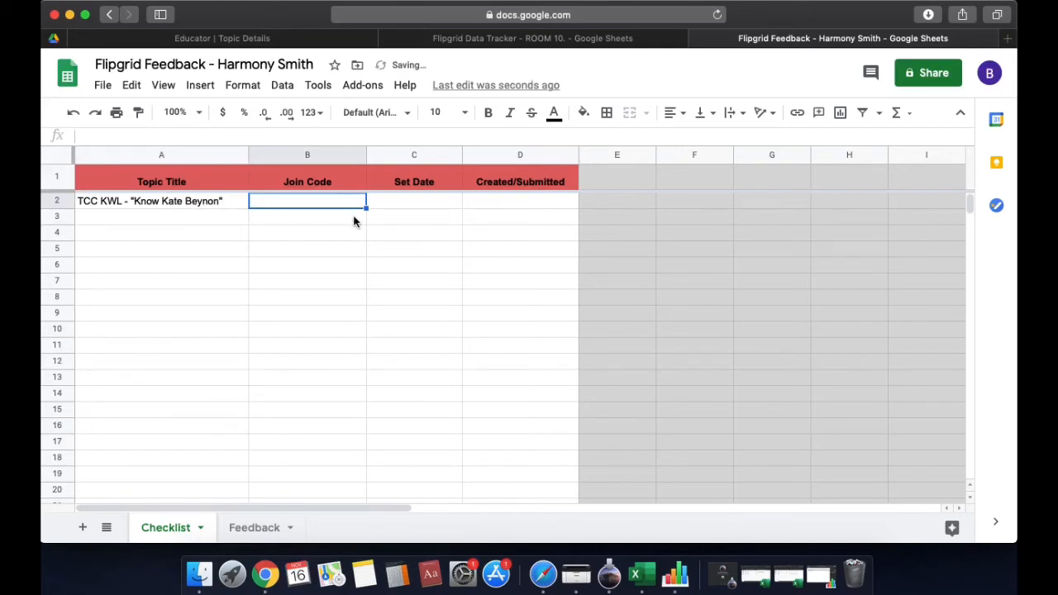
{"action": "left_click", "coordinate": [399, 202]}
{"action": "type", "text": "2/"}
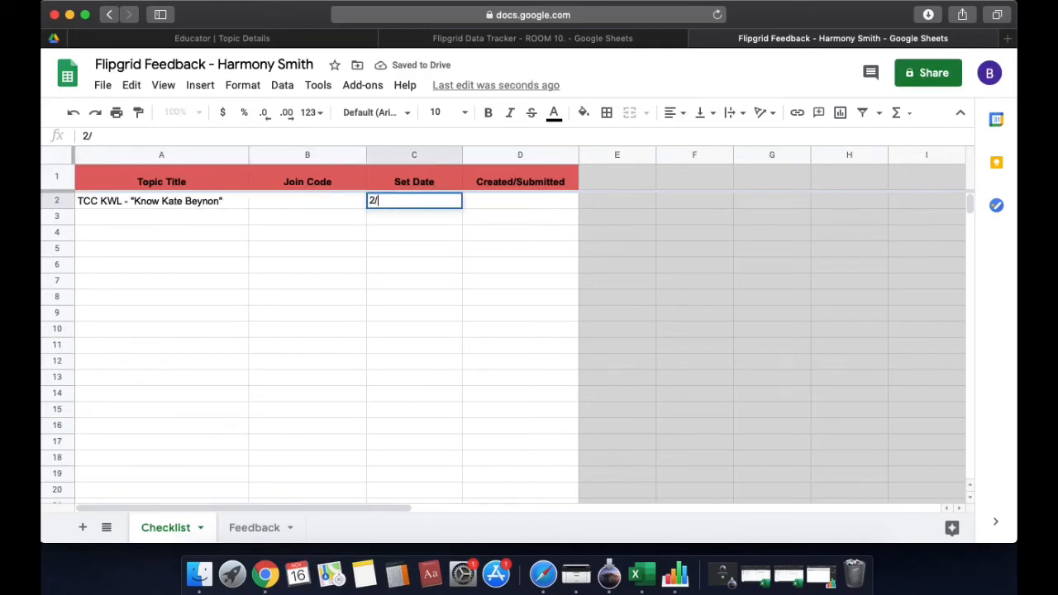
{"action": "type", "text": "11/2020"}
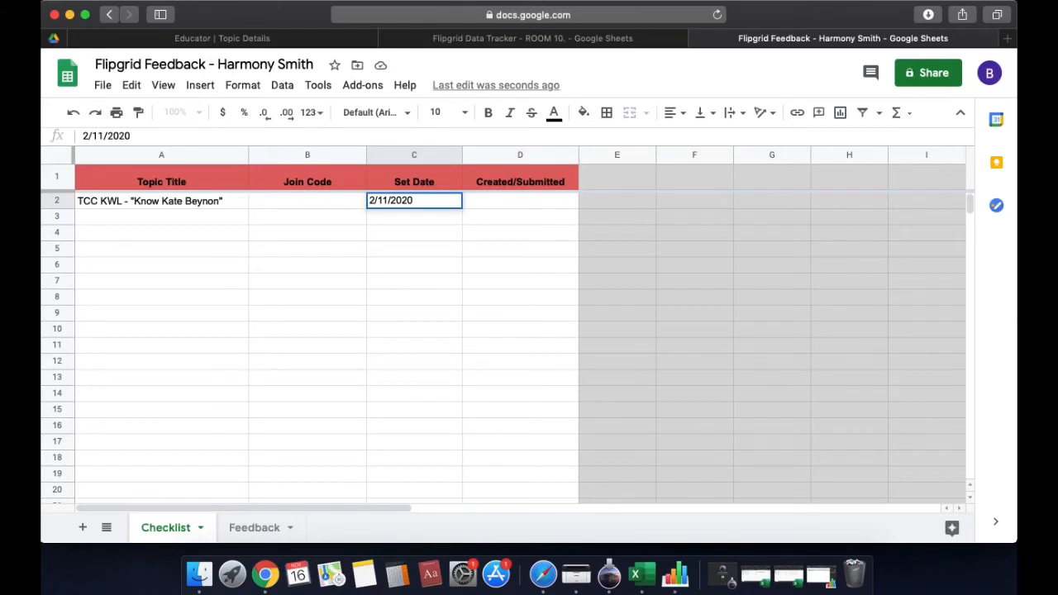
{"action": "key", "text": "Tab"}
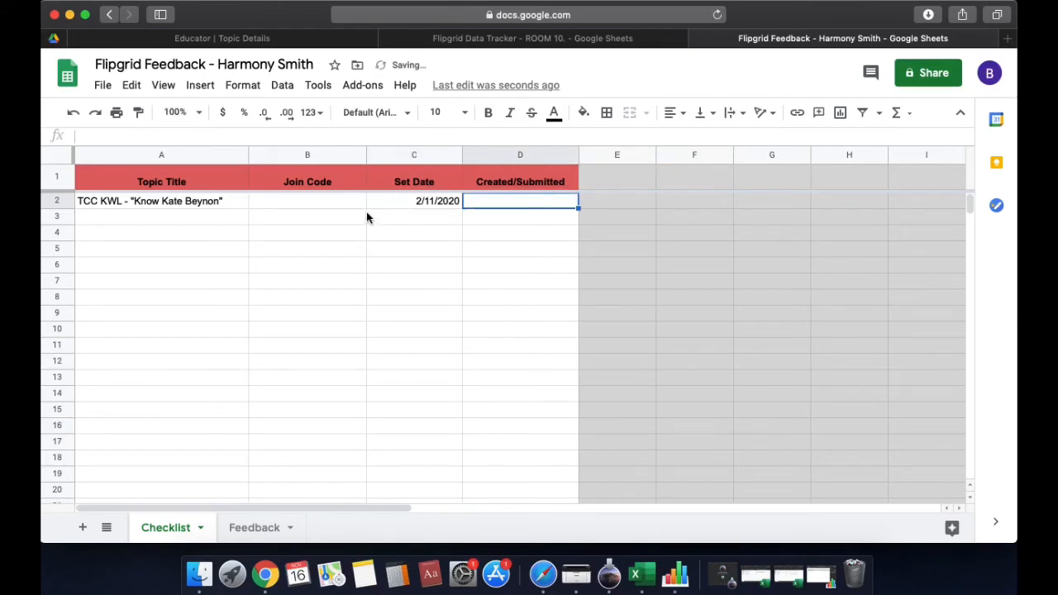
Add 'Opinions - Would you rather' as the second topic in A3, then recheck the Flipgrid topic page
{"action": "left_click", "coordinate": [202, 219]}
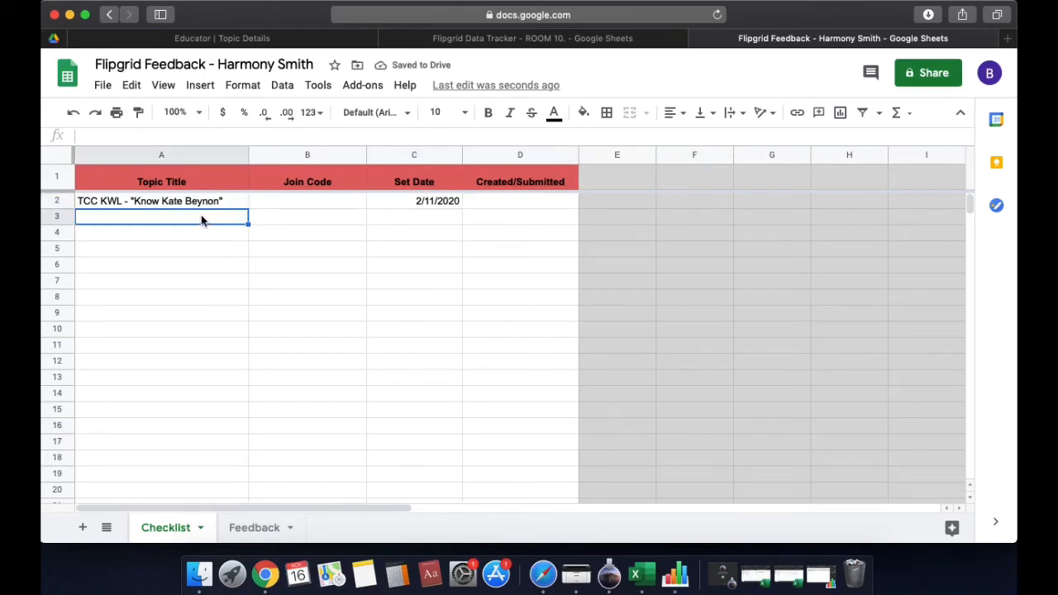
{"action": "type", "text": "Opinions"}
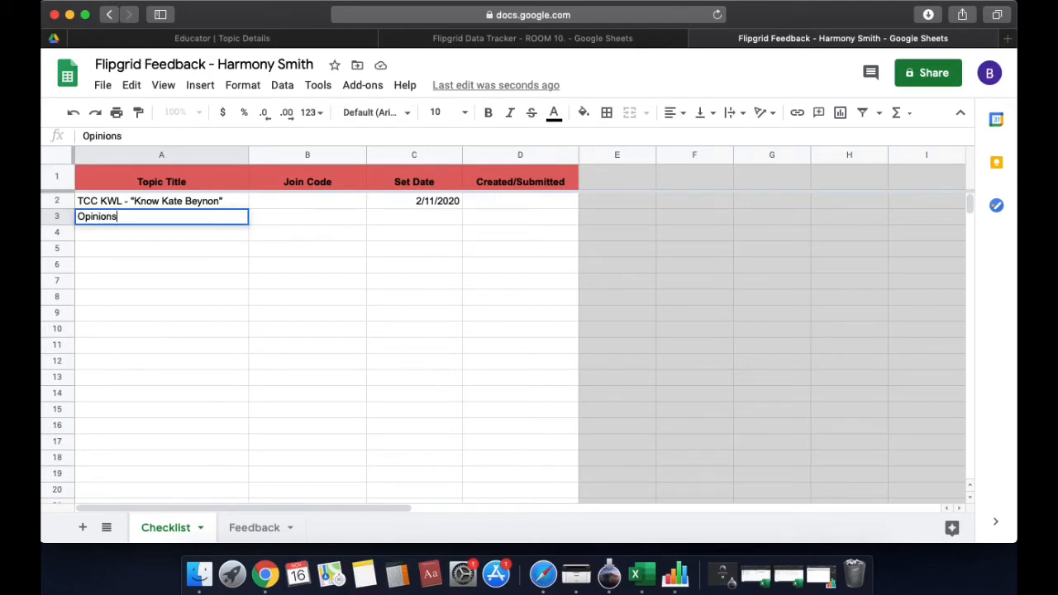
{"action": "type", "text": " - Would you rather"}
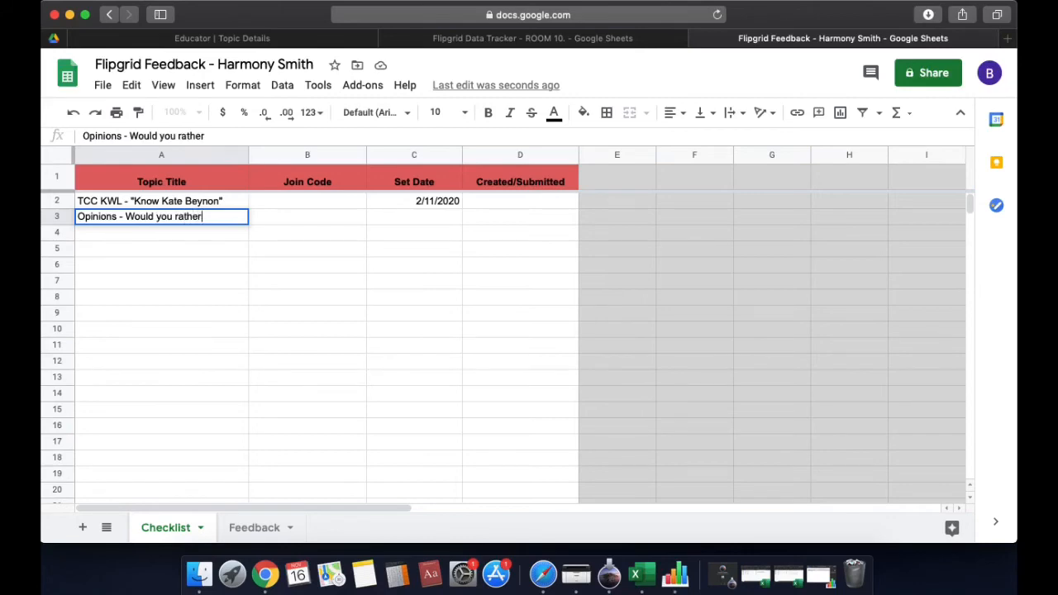
{"action": "key", "text": "Return"}
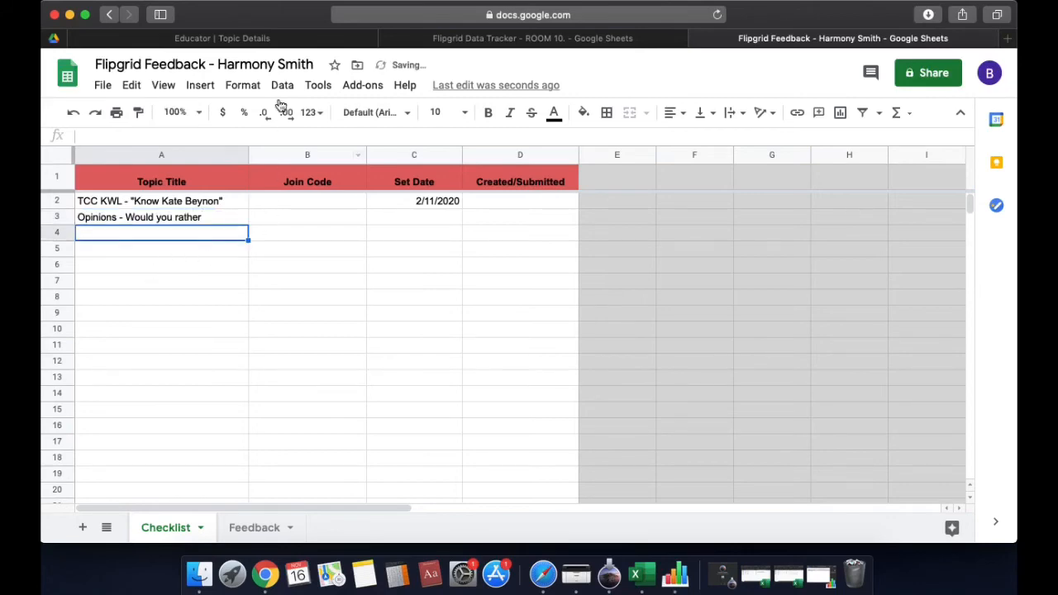
{"action": "left_click", "coordinate": [266, 41]}
{"action": "scroll", "coordinate": [248, 254], "scroll_direction": "down", "scroll_amount": 1}
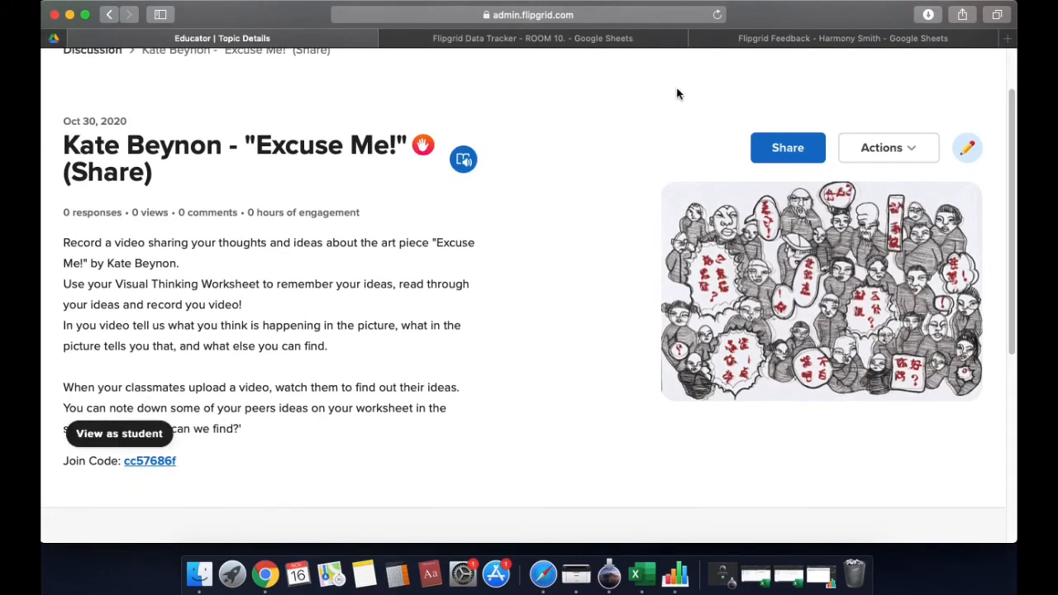
{"action": "left_click", "coordinate": [761, 38]}
{"action": "left_click", "coordinate": [291, 206]}
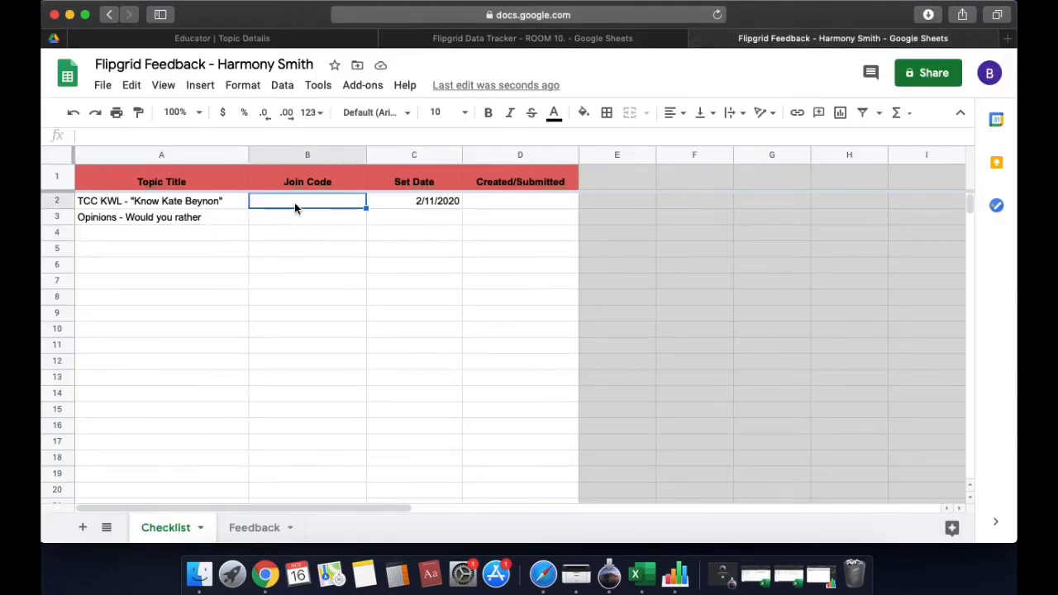
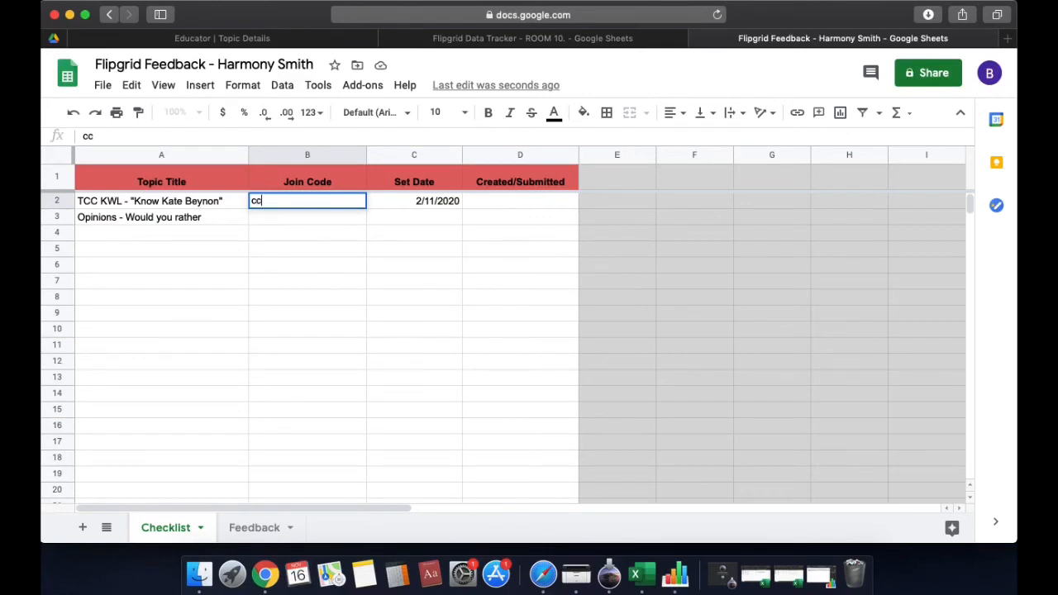
{"action": "key", "text": "Return"}
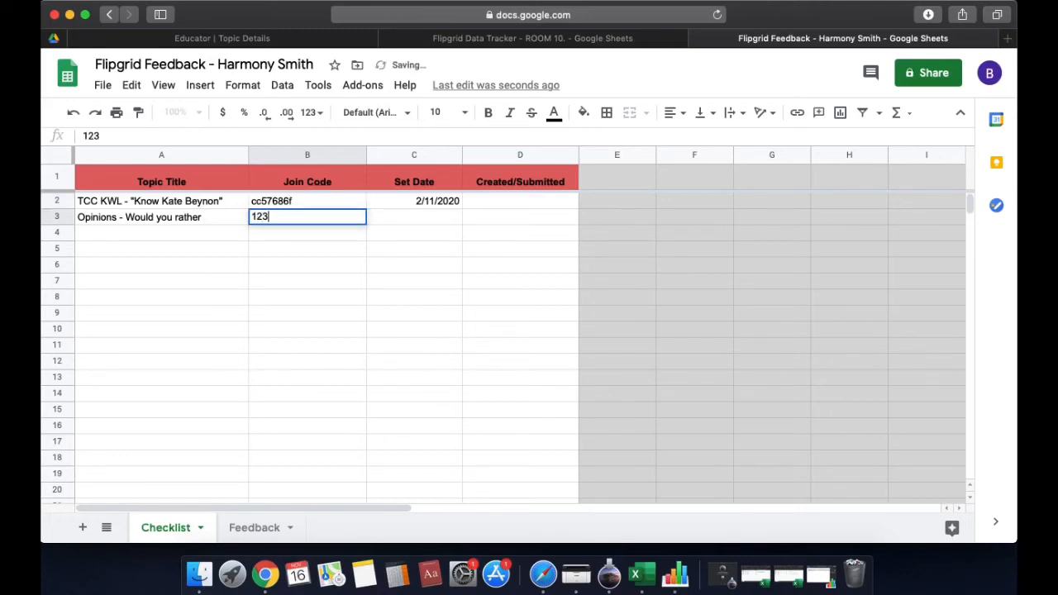
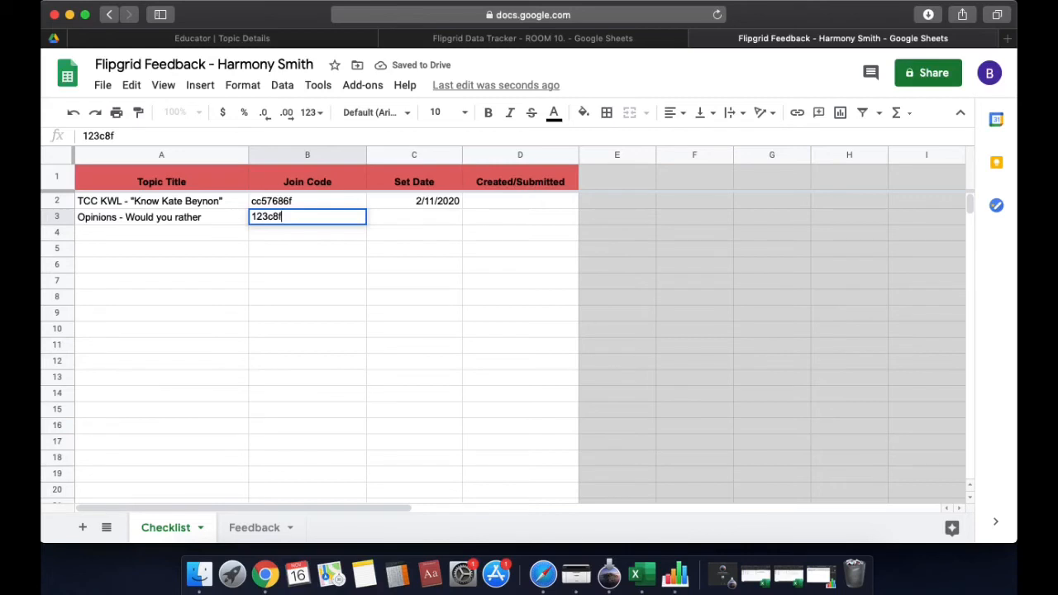
{"action": "key", "text": "Tab"}
Give the Opinions topic a set date of 2/11/2020 in C3
{"action": "type", "text": "2"}
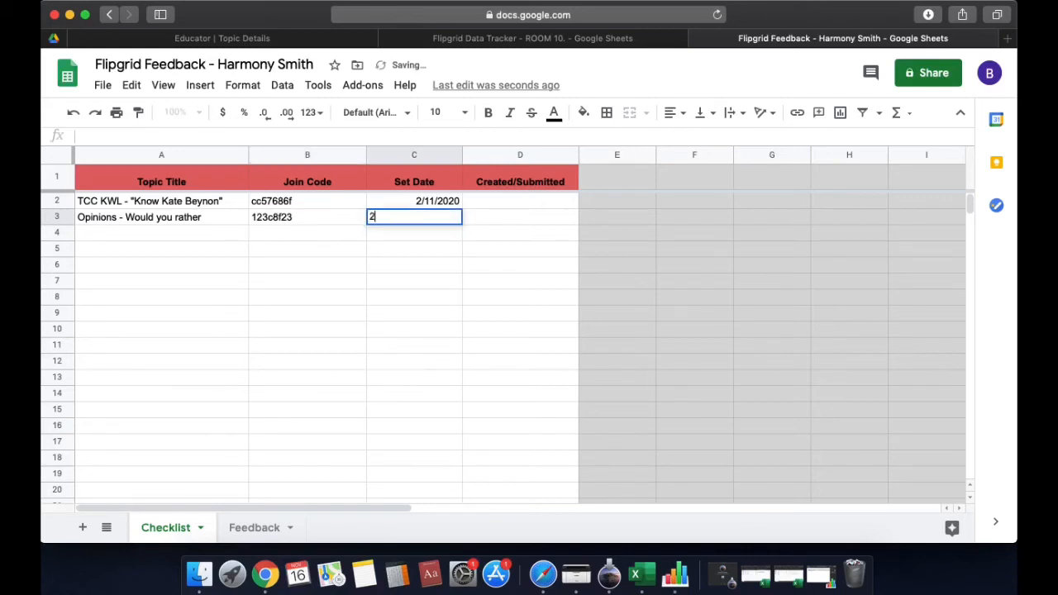
{"action": "type", "text": "/11/2020"}
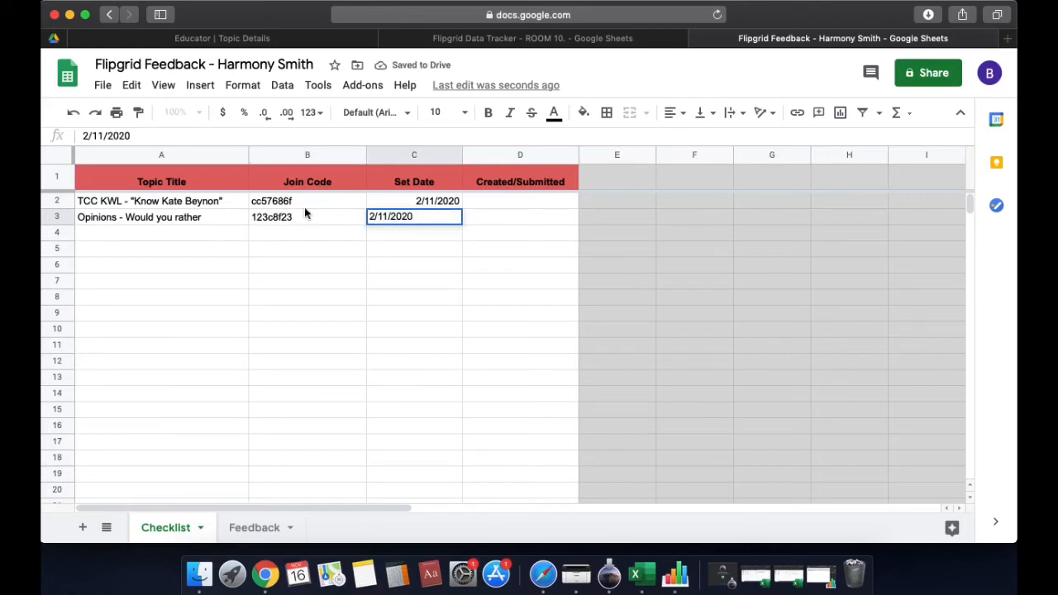
{"action": "left_click", "coordinate": [564, 294]}
{"action": "left_click", "coordinate": [529, 39]}
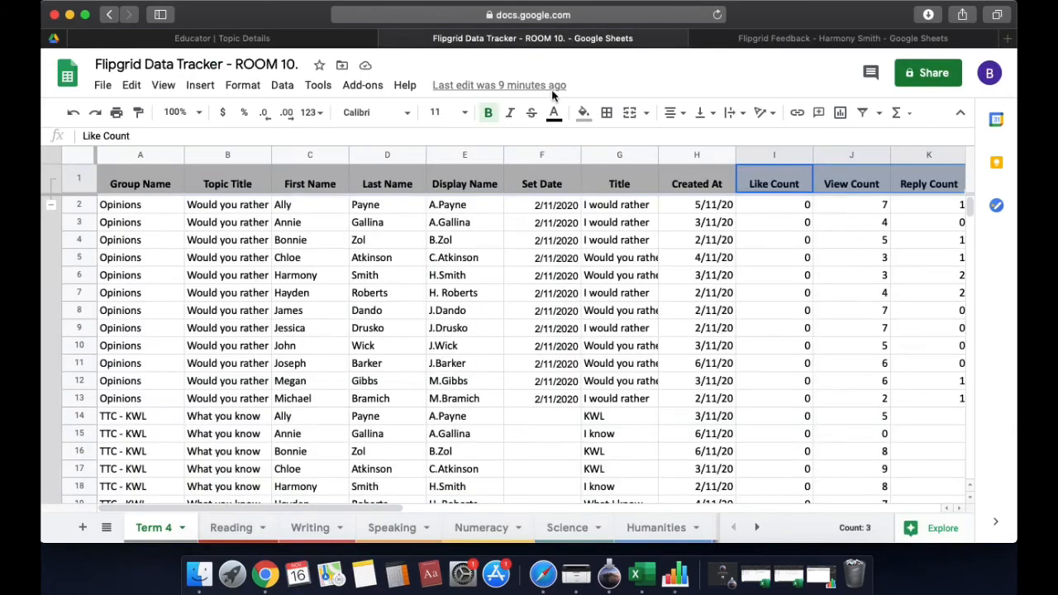
Sort the tracker A→Z by the First Name column
{"action": "left_click", "coordinate": [328, 156]}
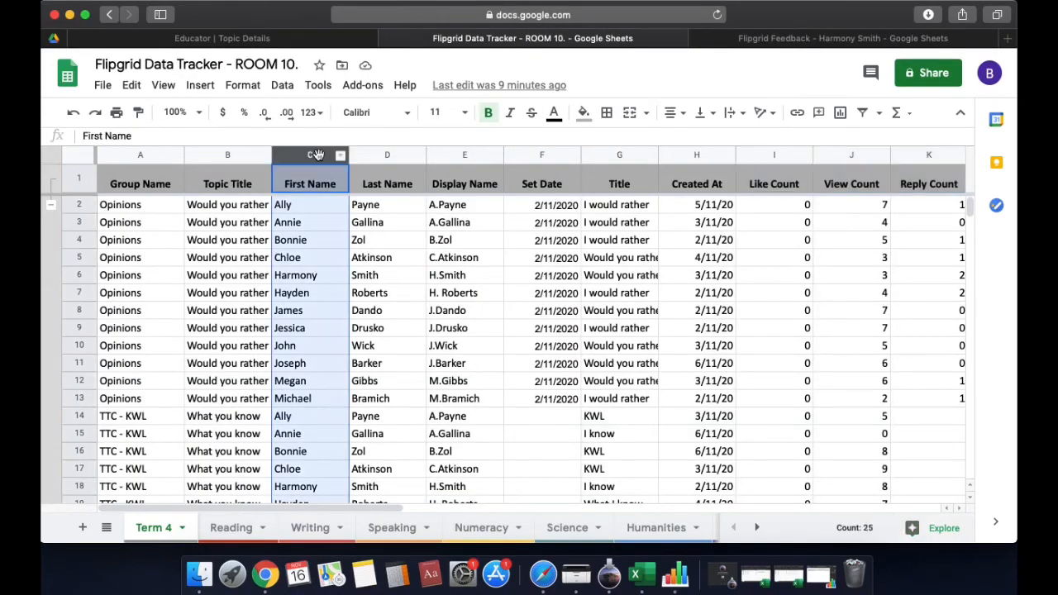
{"action": "left_click", "coordinate": [343, 161]}
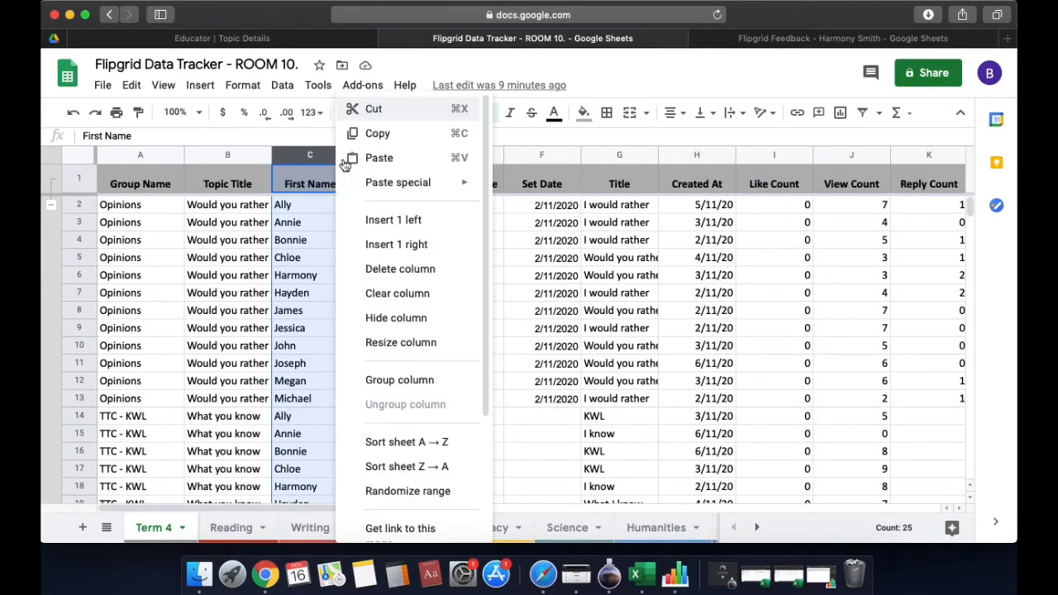
{"action": "left_click", "coordinate": [403, 447]}
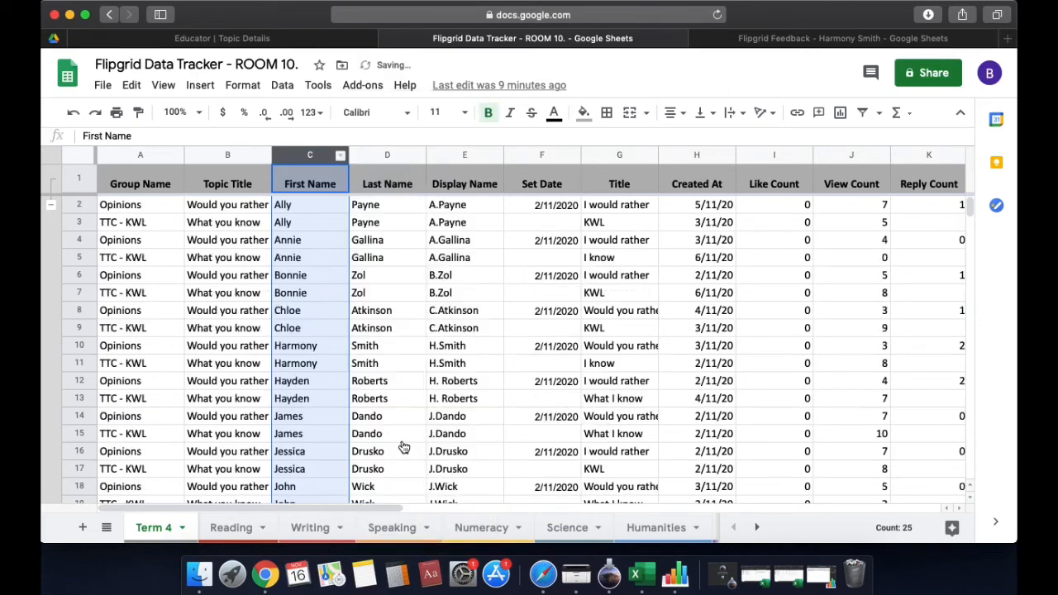
{"action": "left_click", "coordinate": [389, 380]}
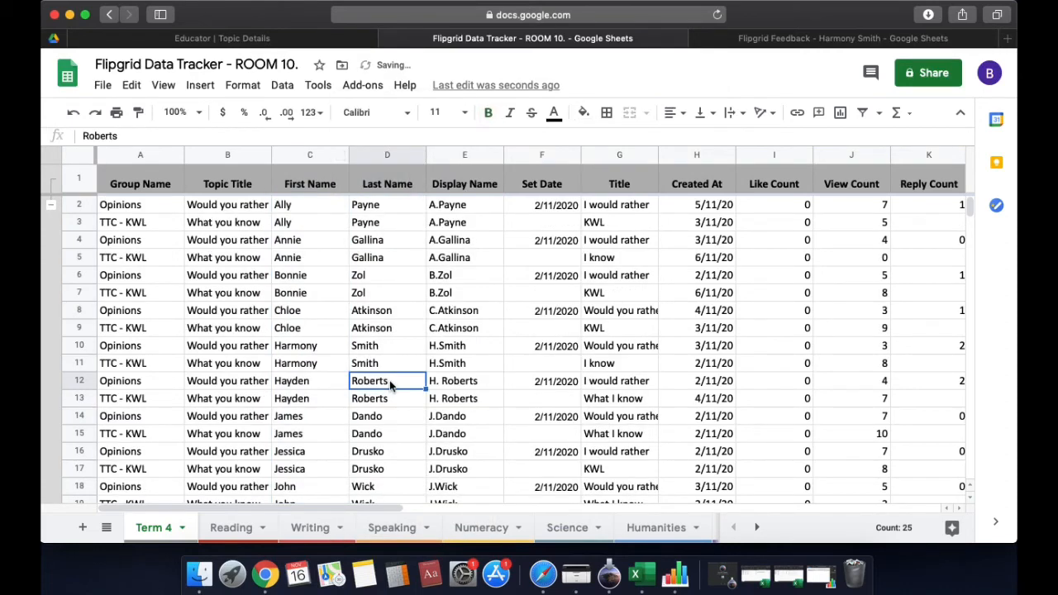
Select the student's rows 10–11 in the tracker and check their group names and Created At dates
{"action": "left_click", "coordinate": [297, 347]}
{"action": "left_click_drag", "start_coordinate": [297, 347], "coordinate": [366, 361]}
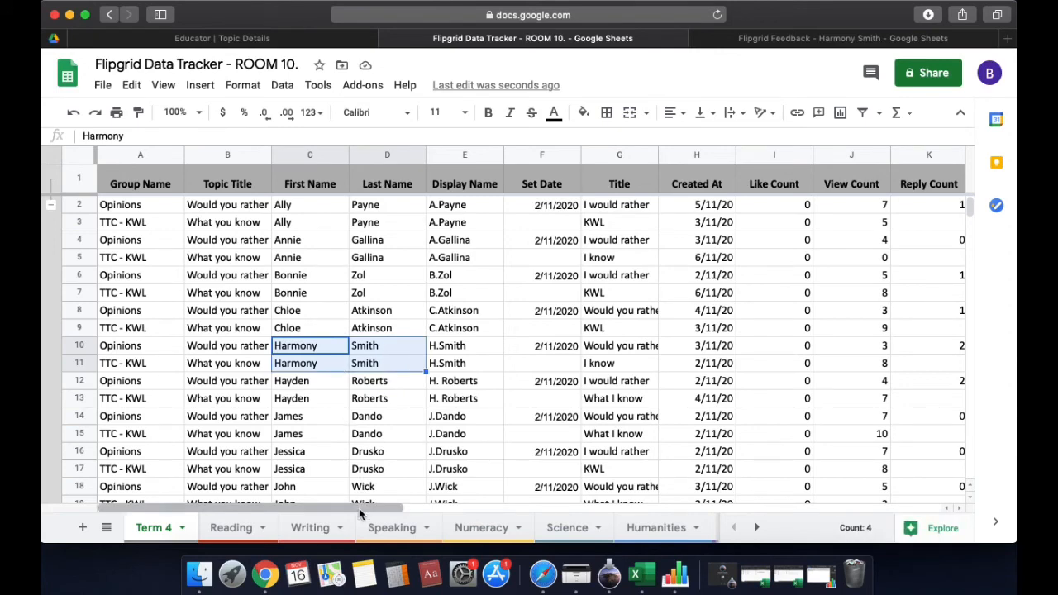
{"action": "scroll", "coordinate": [385, 507], "scroll_direction": "right", "scroll_amount": 2}
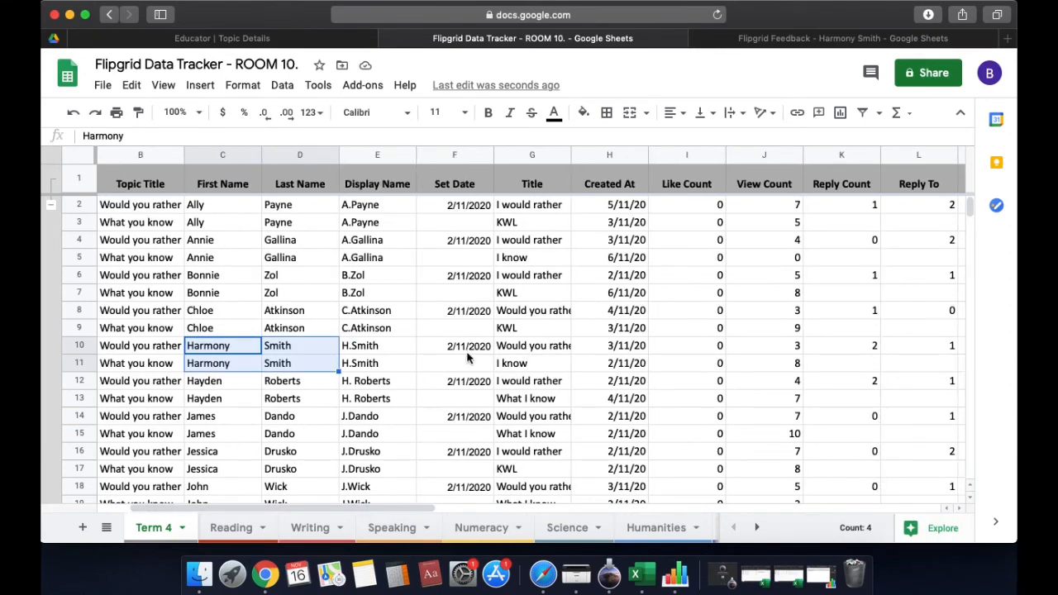
{"action": "left_click_drag", "start_coordinate": [402, 506], "coordinate": [369, 506]}
{"action": "left_click_drag", "start_coordinate": [176, 345], "coordinate": [176, 358]}
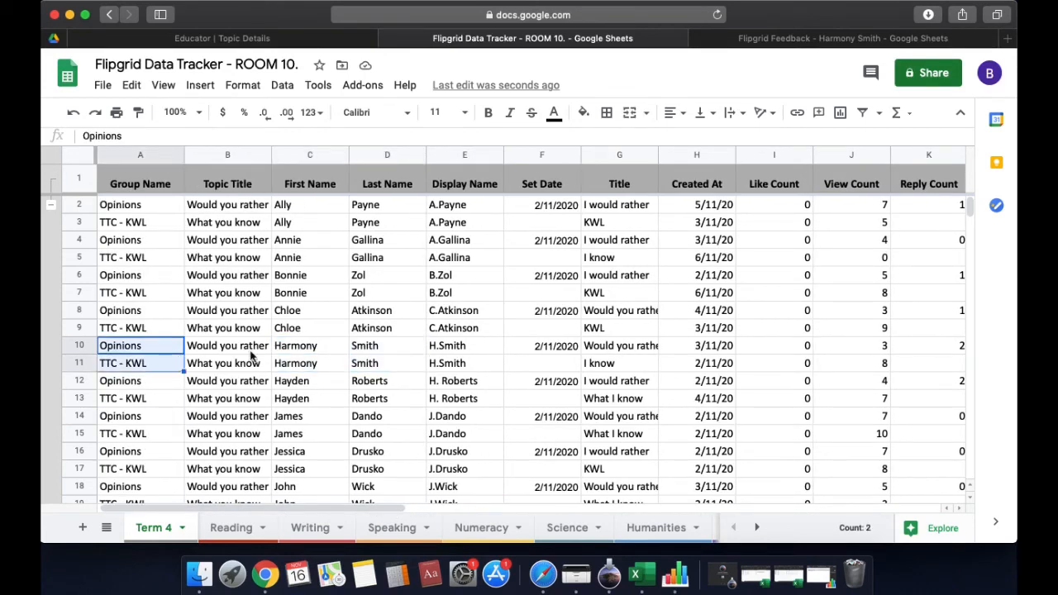
{"action": "left_click", "coordinate": [691, 368]}
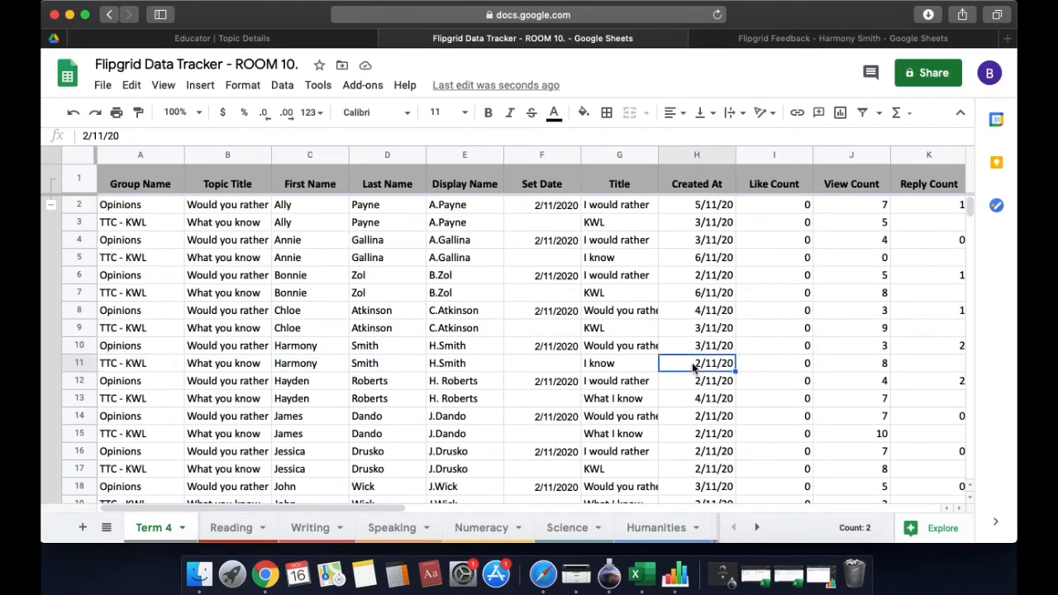
Type 2/11/2020 into the Checklist's first Created/Submitted cell, D2
{"action": "left_click", "coordinate": [746, 39]}
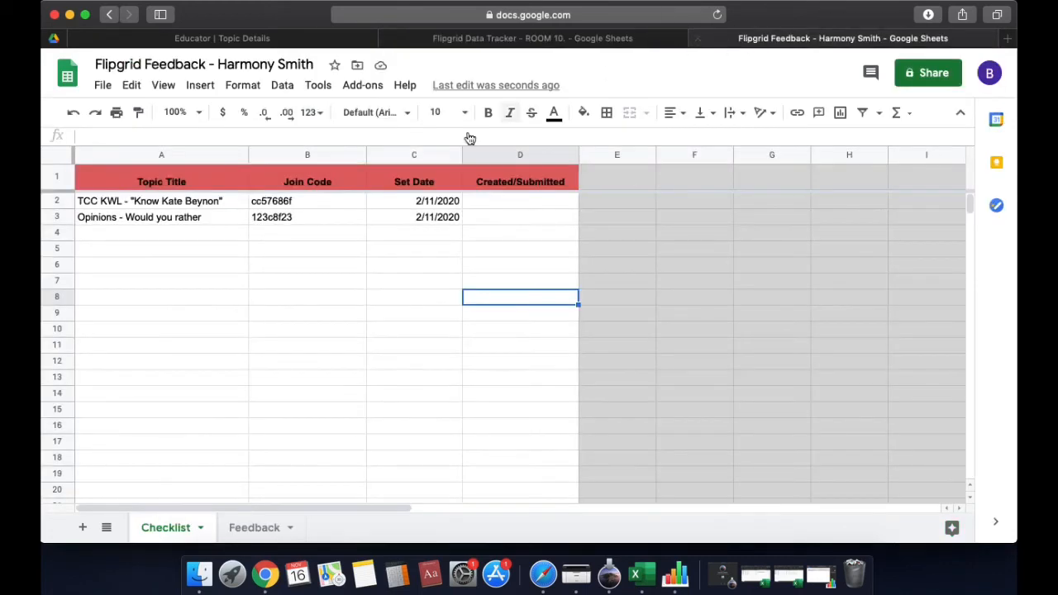
{"action": "left_click", "coordinate": [504, 201]}
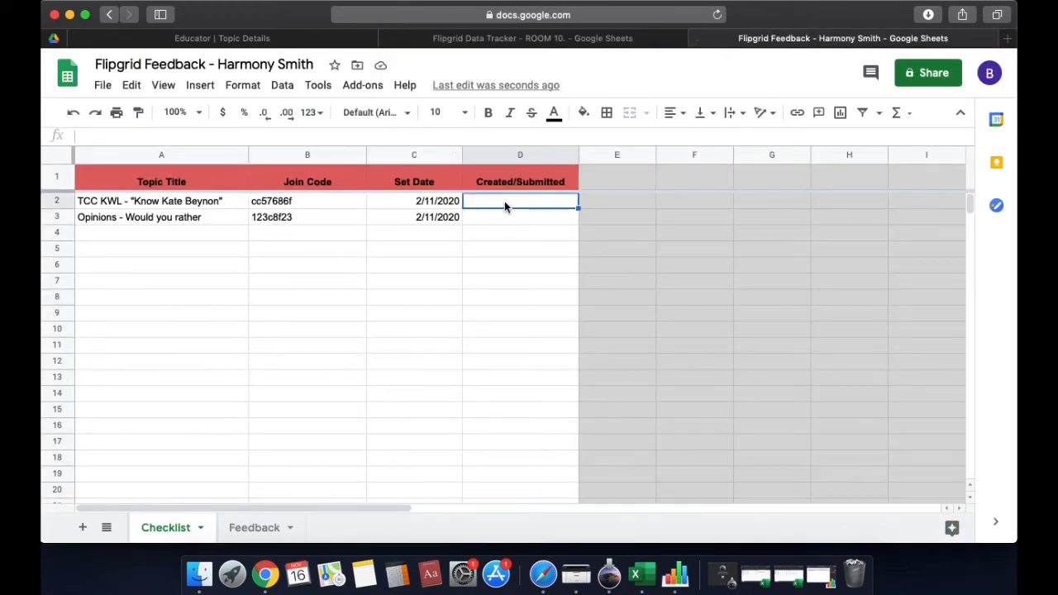
{"action": "type", "text": "2/11/2020"}
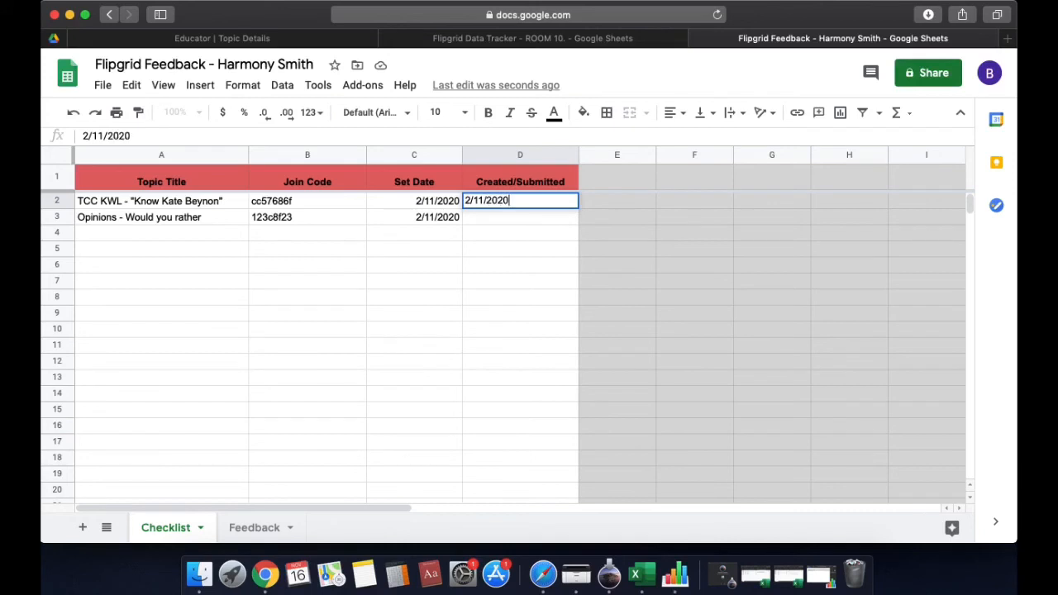
Fill Created/Submitted with 2/11/2020 in D2 and 3/11/2020 in D3, checking the tracker between
{"action": "key", "text": "Return"}
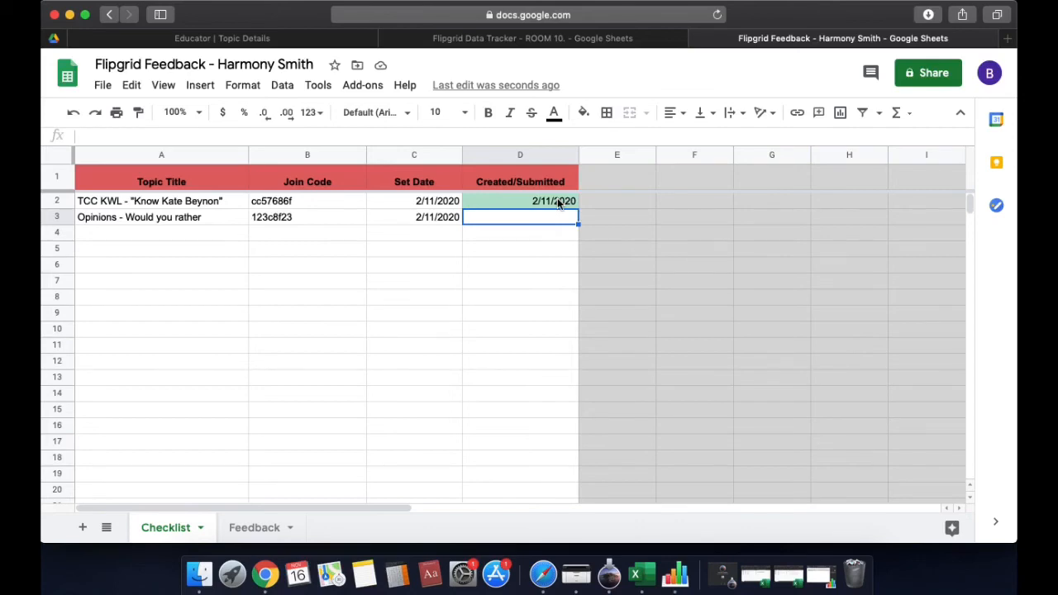
{"action": "left_click", "coordinate": [556, 41]}
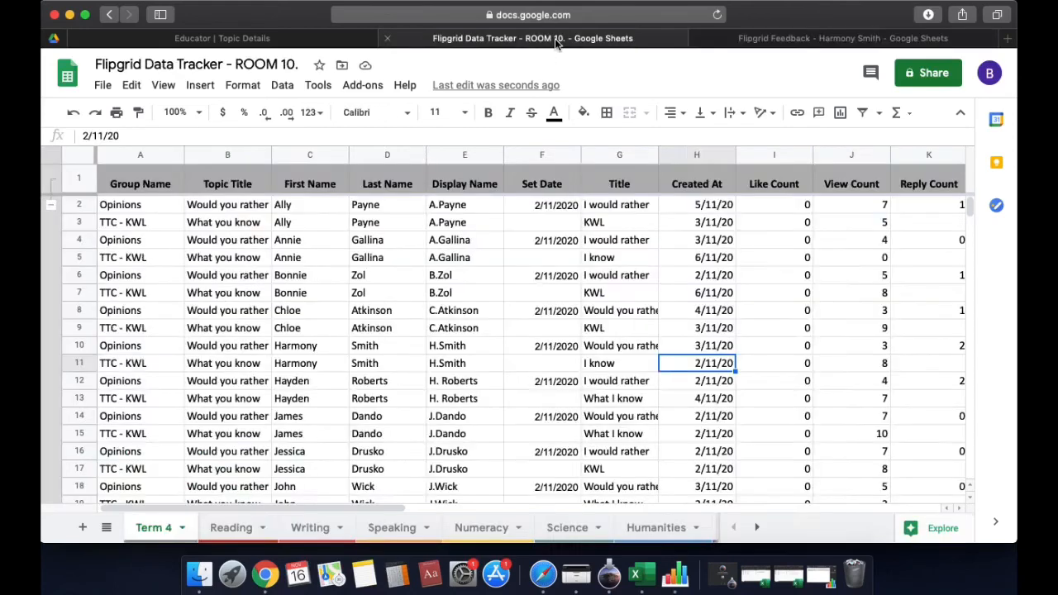
{"action": "left_click", "coordinate": [811, 43]}
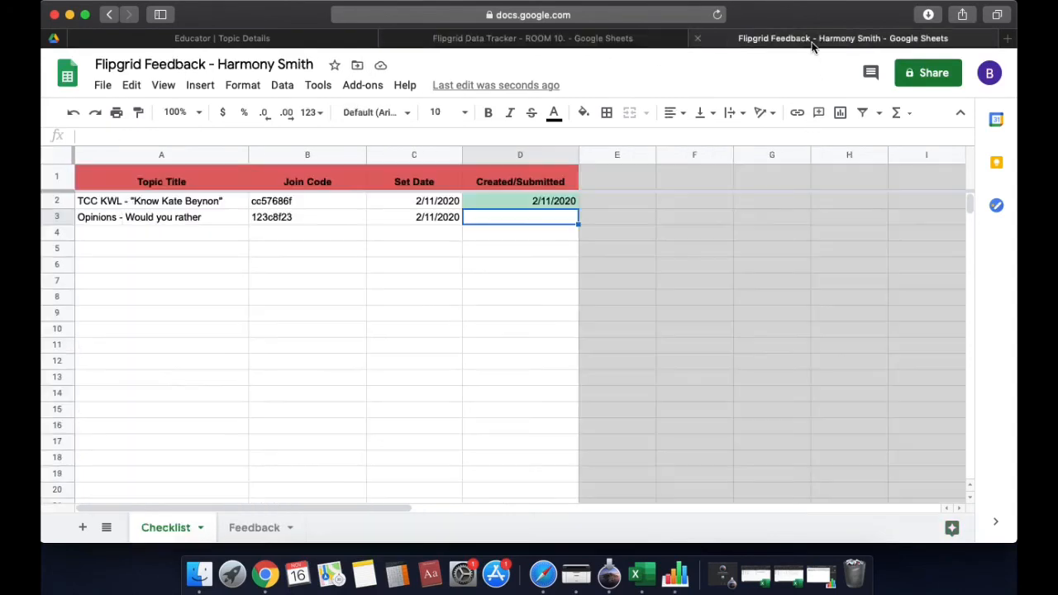
{"action": "type", "text": "3/11"}
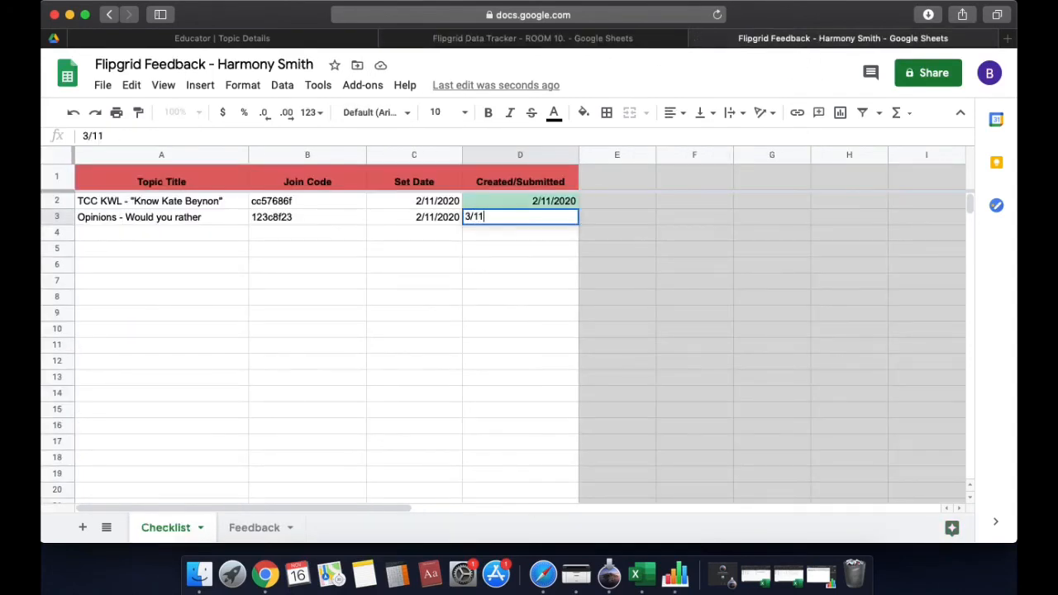
{"action": "type", "text": "/2020"}
{"action": "key", "text": "Return"}
{"action": "left_click", "coordinate": [553, 346]}
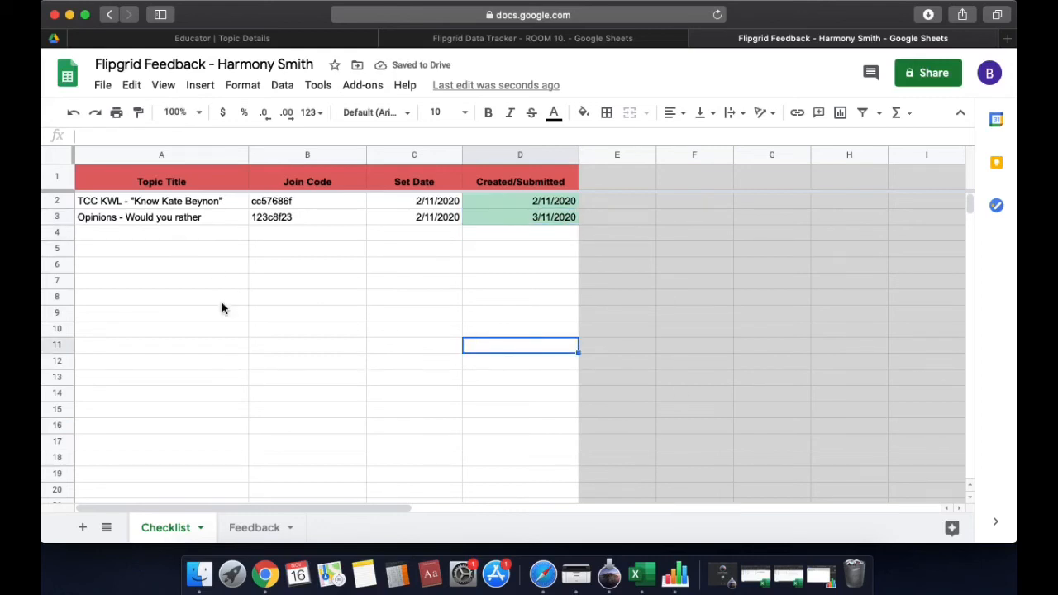
{"action": "left_click", "coordinate": [253, 525]}
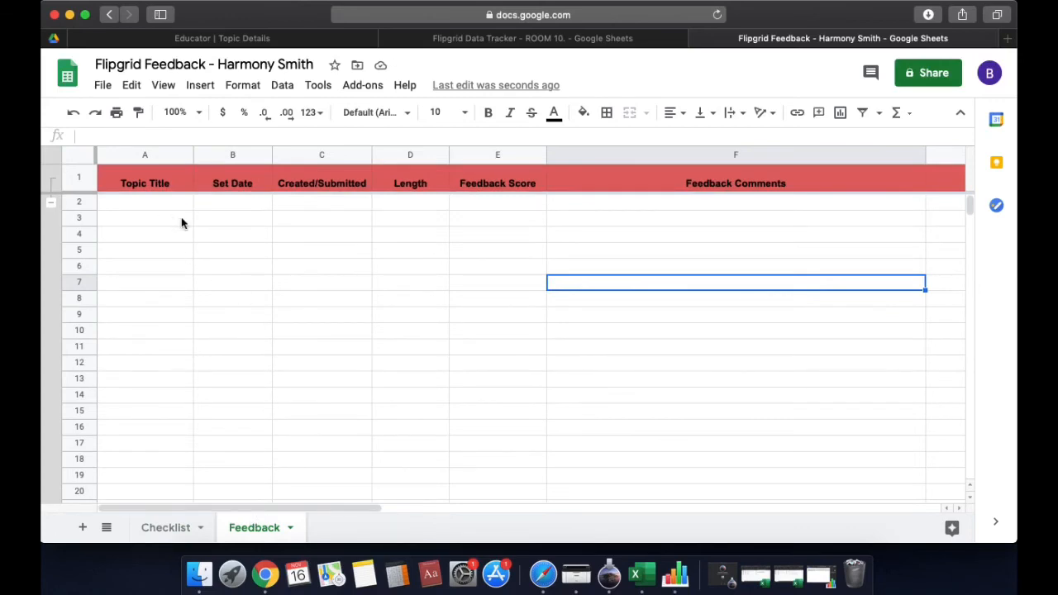
Copy the student's two topic names from tracker rows 10–11 into Feedback cells A2:A3
{"action": "left_click", "coordinate": [534, 42]}
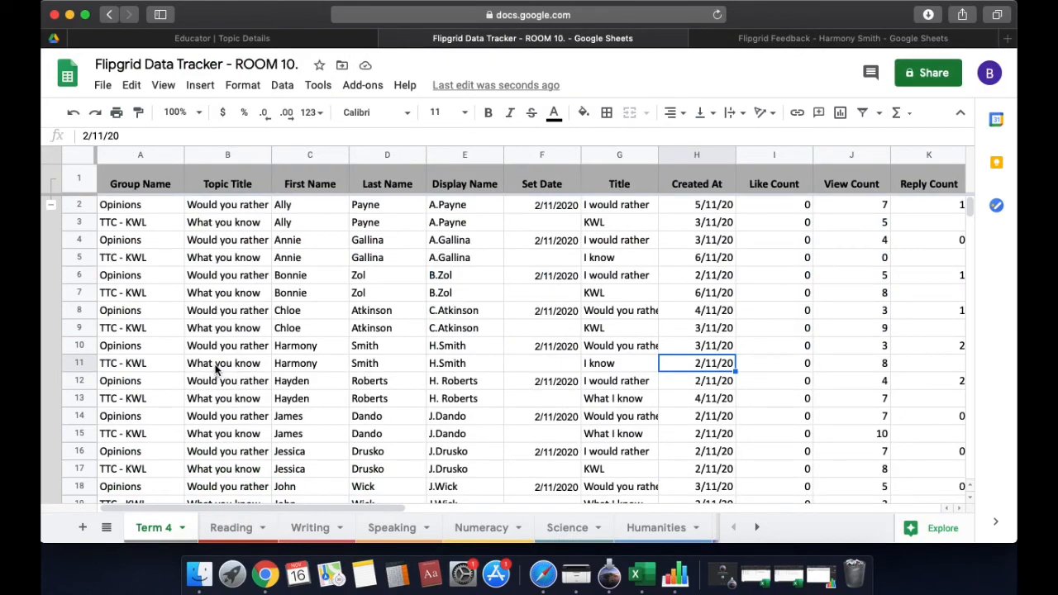
{"action": "left_click_drag", "start_coordinate": [217, 347], "coordinate": [223, 365]}
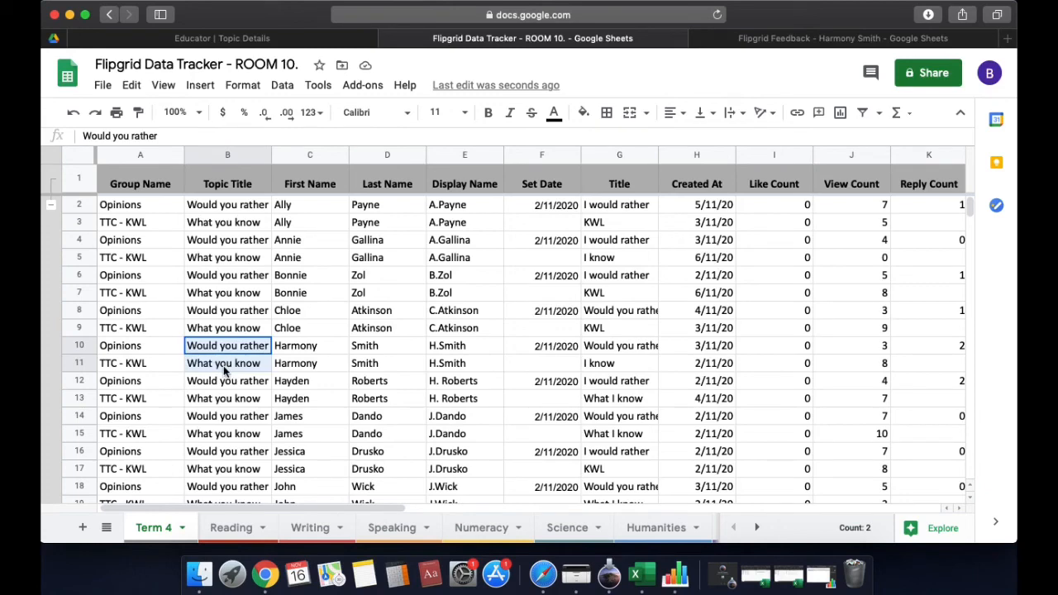
{"action": "left_click_drag", "start_coordinate": [161, 346], "coordinate": [163, 369]}
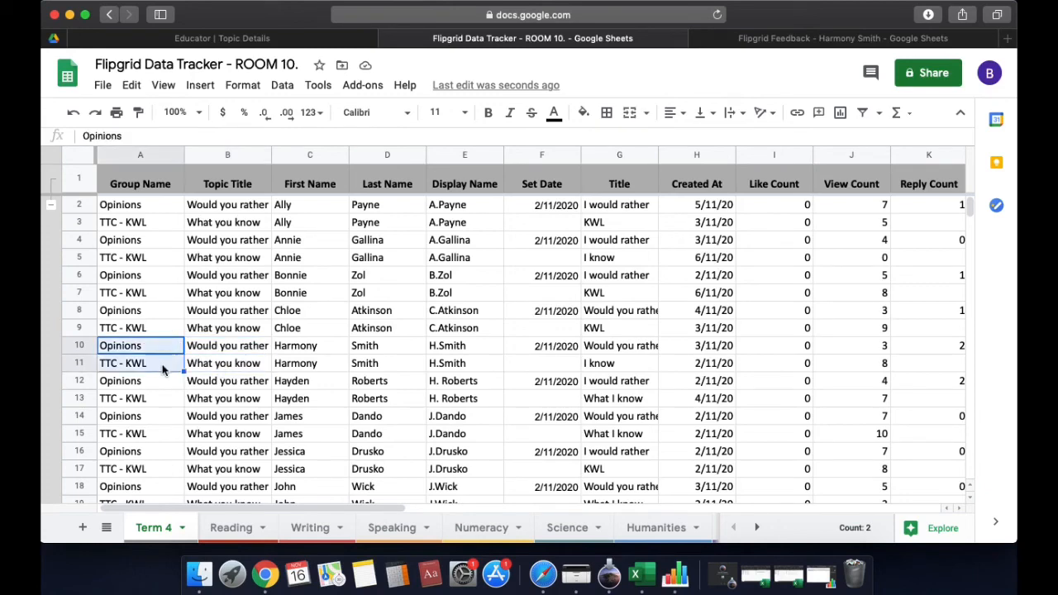
{"action": "key", "text": "super+c"}
{"action": "left_click", "coordinate": [827, 38]}
{"action": "left_click_drag", "start_coordinate": [131, 207], "coordinate": [137, 222]}
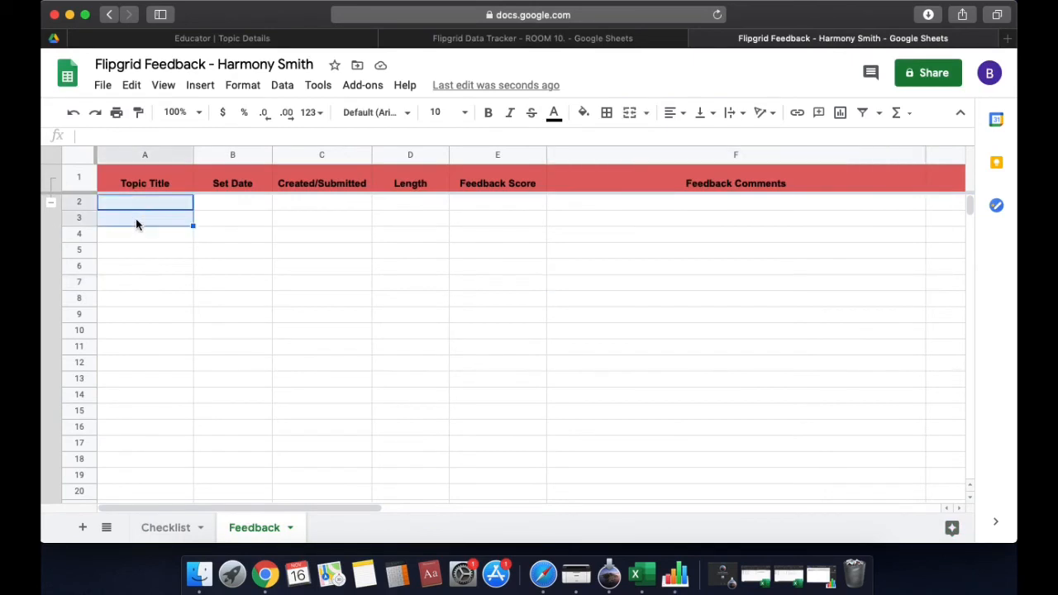
{"action": "key", "text": "super+v"}
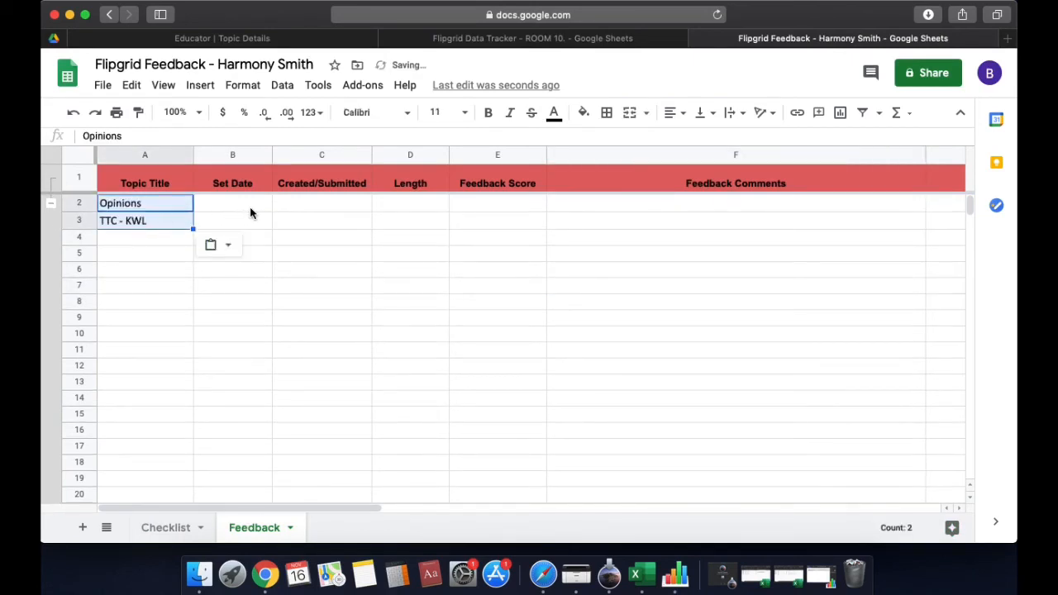
Enter set date 2/11/2020 in both B2 and B3 of the Feedback sheet
{"action": "left_click", "coordinate": [250, 211]}
{"action": "type", "text": "2/11"}
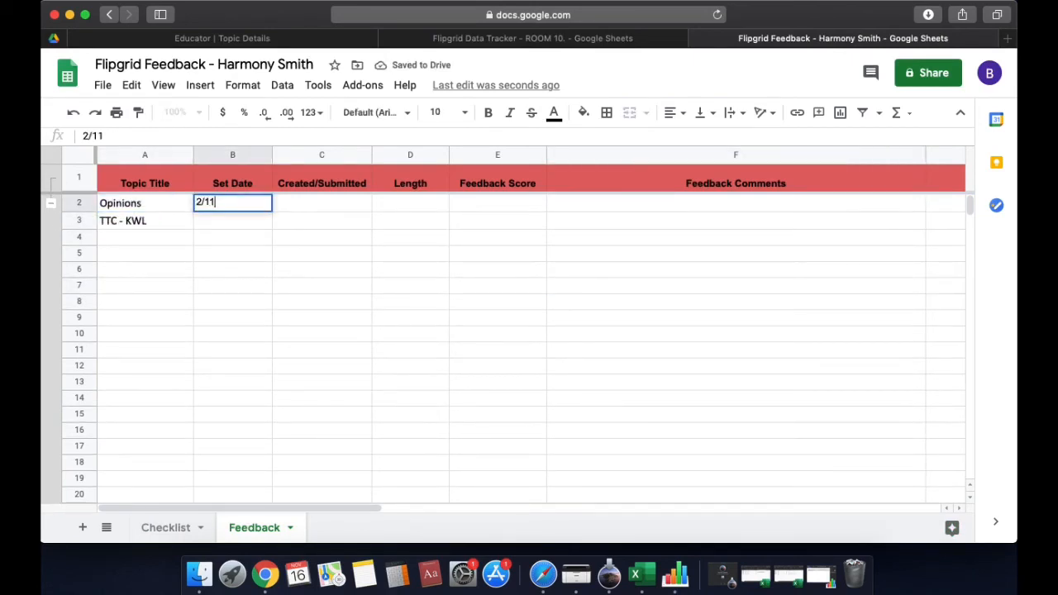
{"action": "type", "text": "/2020"}
{"action": "key", "text": "Return"}
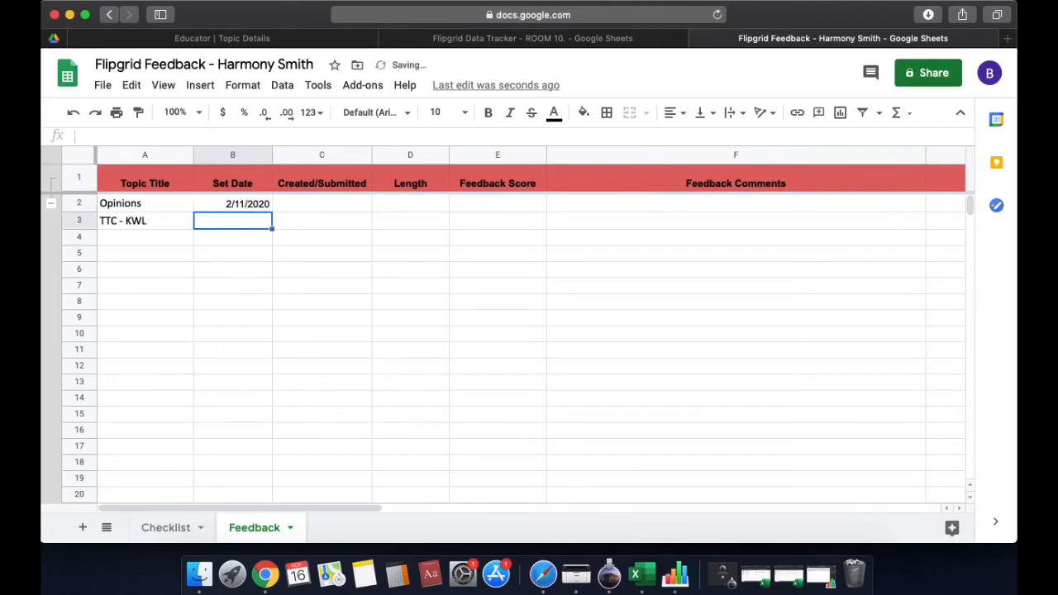
{"action": "type", "text": "2/11/2020"}
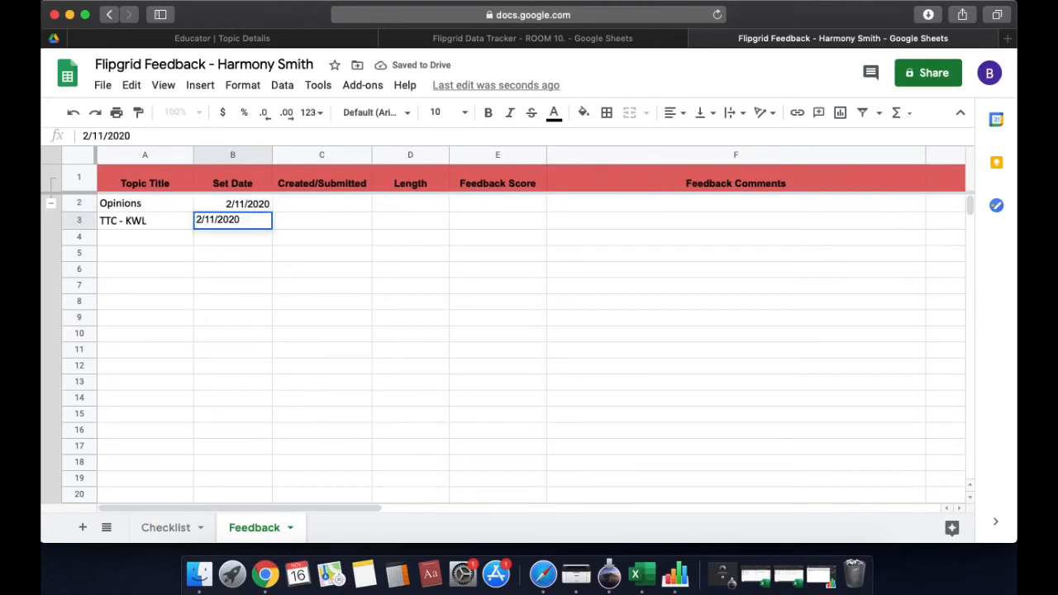
{"action": "key", "text": "Return"}
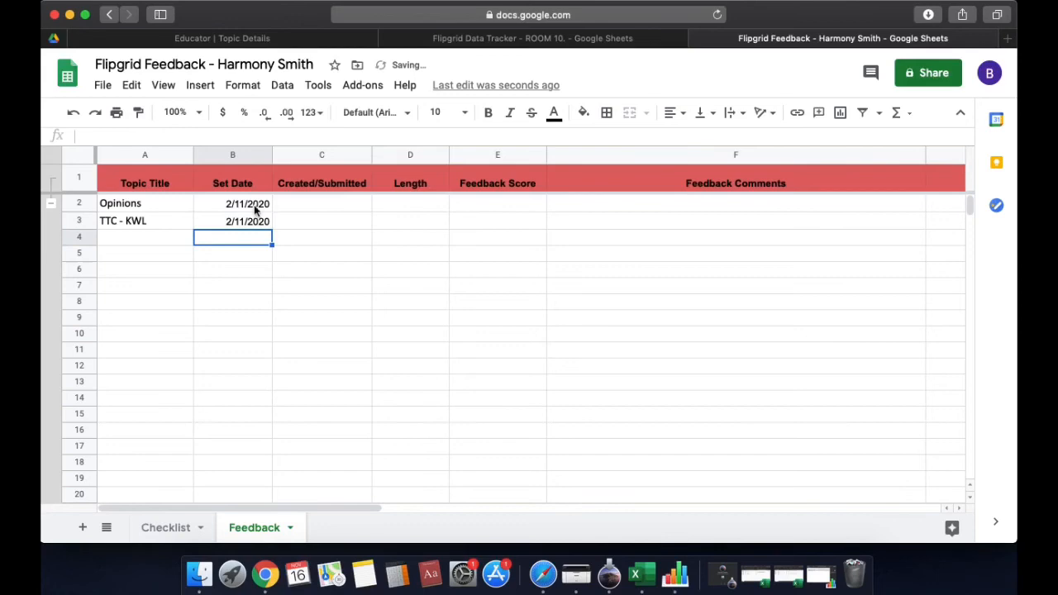
{"action": "left_click", "coordinate": [314, 207]}
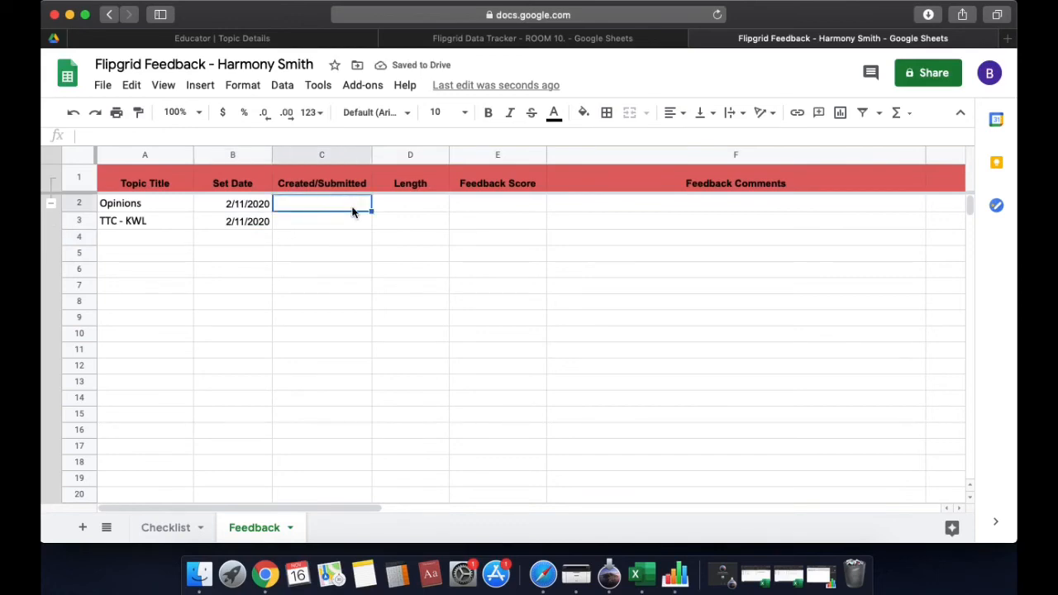
{"action": "left_click", "coordinate": [467, 41]}
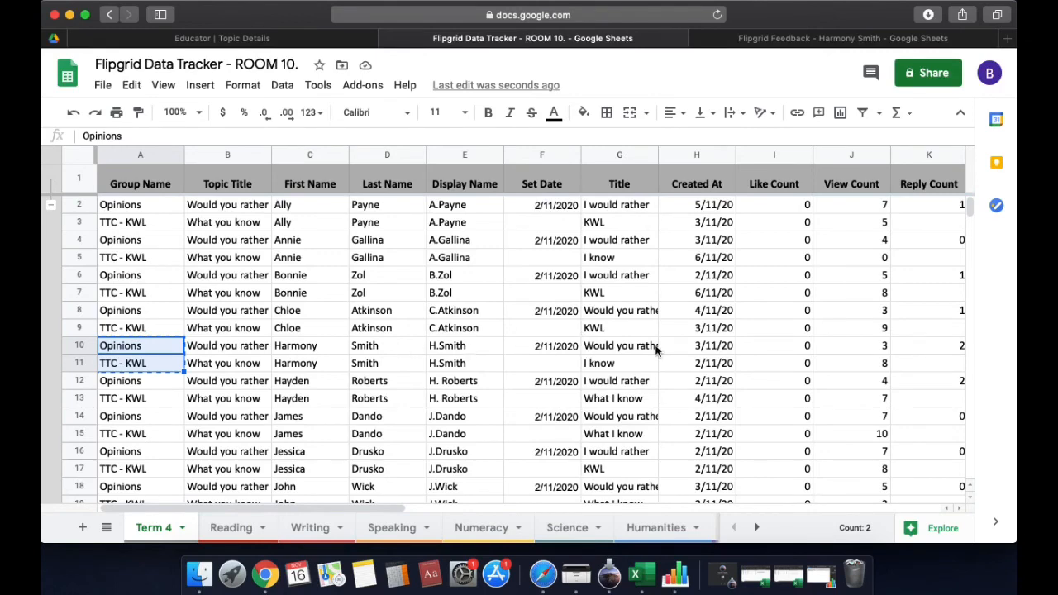
Copy the Created At dates 3/11/20 and 2/11/20 from tracker H10:H11 into Feedback C2:C3
{"action": "left_click_drag", "start_coordinate": [675, 348], "coordinate": [685, 366]}
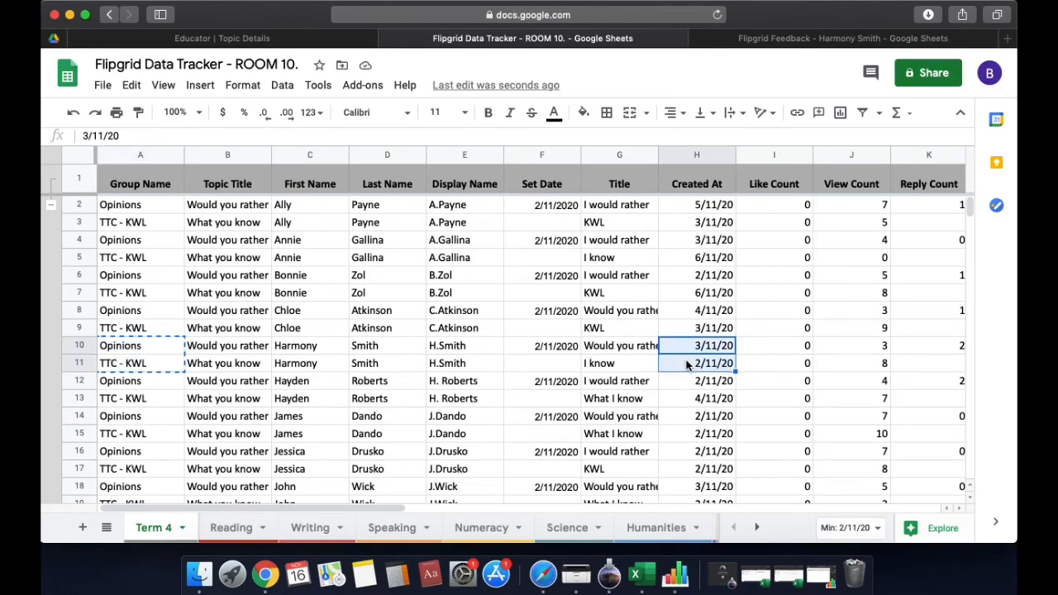
{"action": "left_click", "coordinate": [790, 40]}
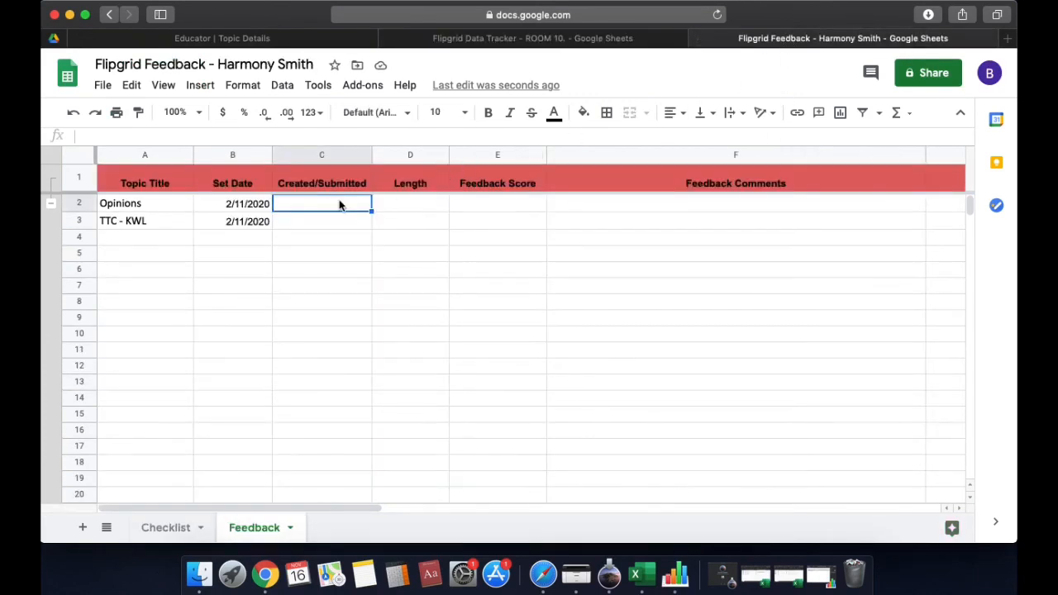
{"action": "left_click_drag", "start_coordinate": [339, 205], "coordinate": [339, 222]}
{"action": "key", "text": "cmd+v"}
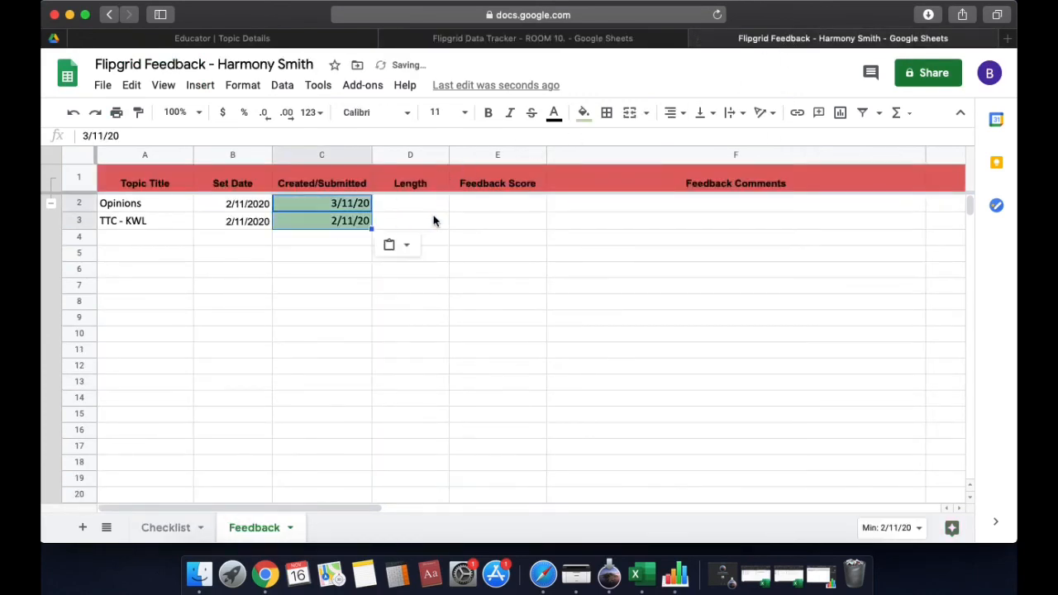
{"action": "left_click", "coordinate": [425, 211]}
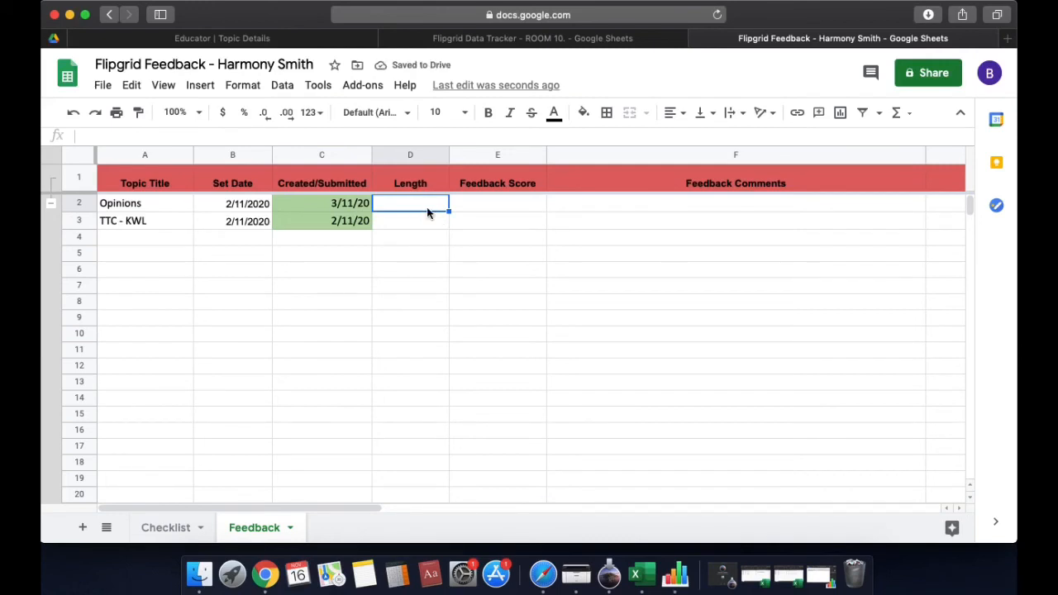
Copy the tracker's lengths, score and comments M10:O11 into the Feedback sheet's D2:F3
{"action": "left_click", "coordinate": [527, 38]}
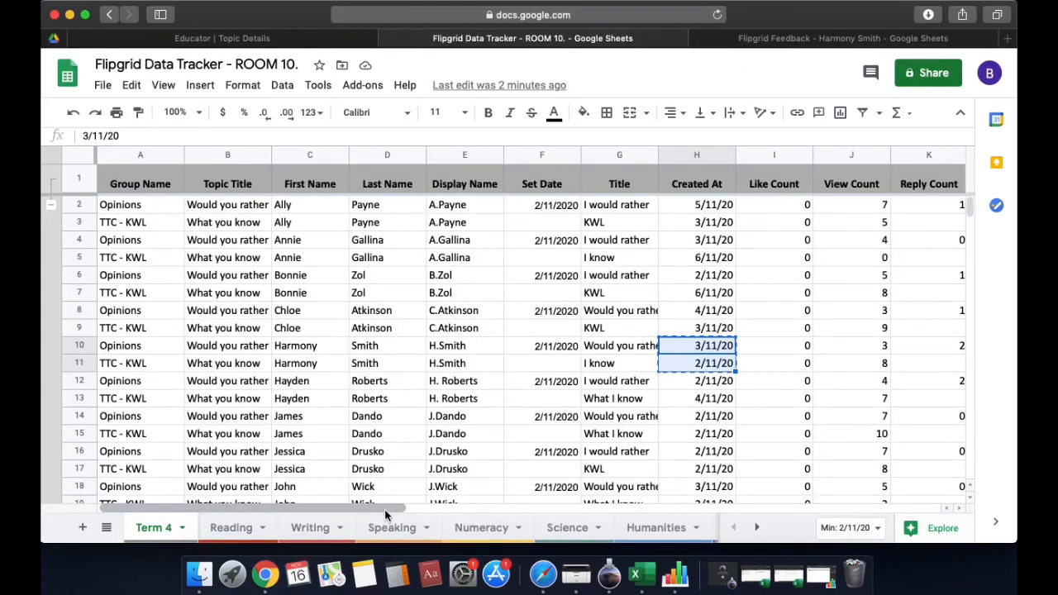
{"action": "left_click_drag", "start_coordinate": [384, 509], "coordinate": [614, 510]}
{"action": "left_click", "coordinate": [741, 42]}
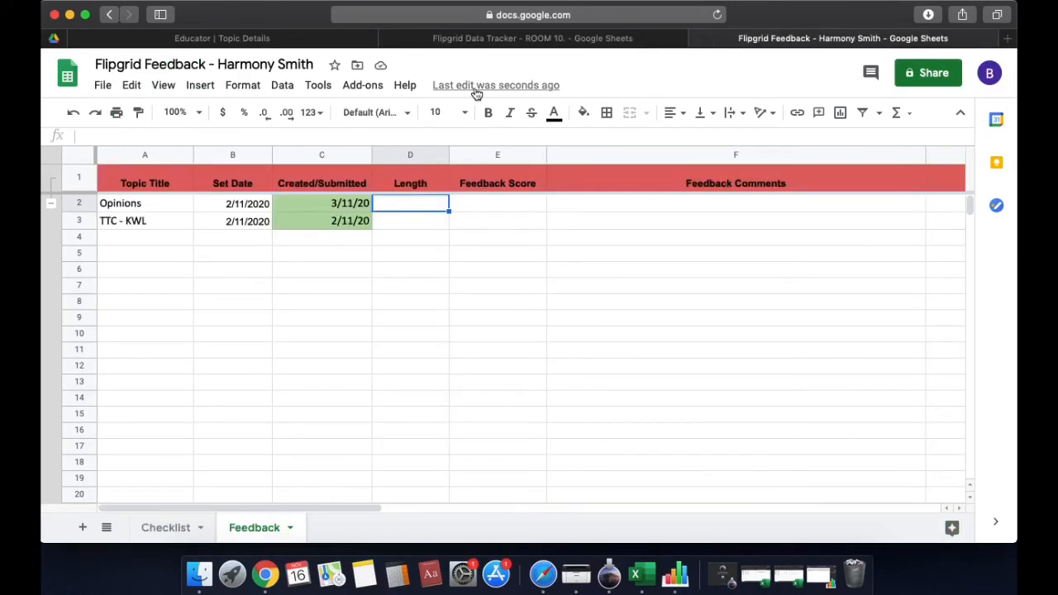
{"action": "left_click_drag", "start_coordinate": [342, 509], "coordinate": [413, 510]}
{"action": "left_click", "coordinate": [455, 40]}
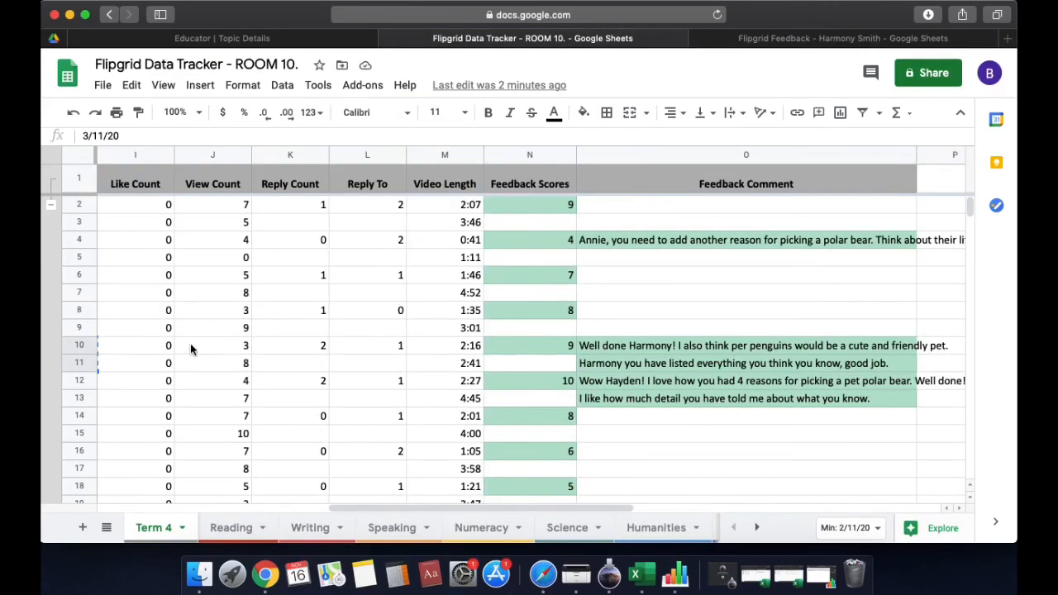
{"action": "left_click_drag", "start_coordinate": [441, 344], "coordinate": [606, 366]}
{"action": "key", "text": "super+c"}
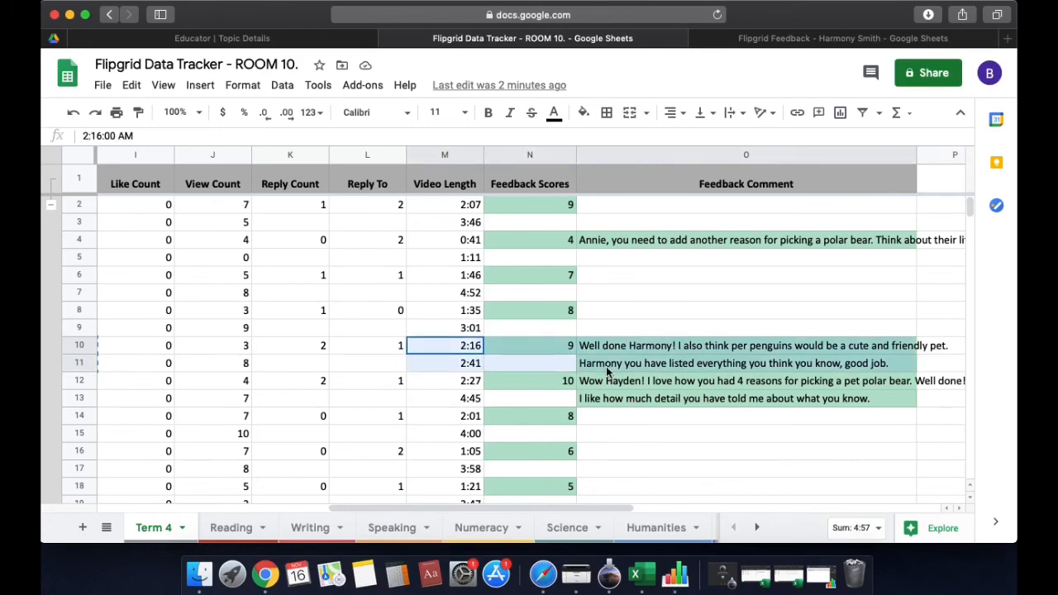
{"action": "left_click", "coordinate": [748, 38]}
{"action": "left_click_drag", "start_coordinate": [251, 203], "coordinate": [452, 225]}
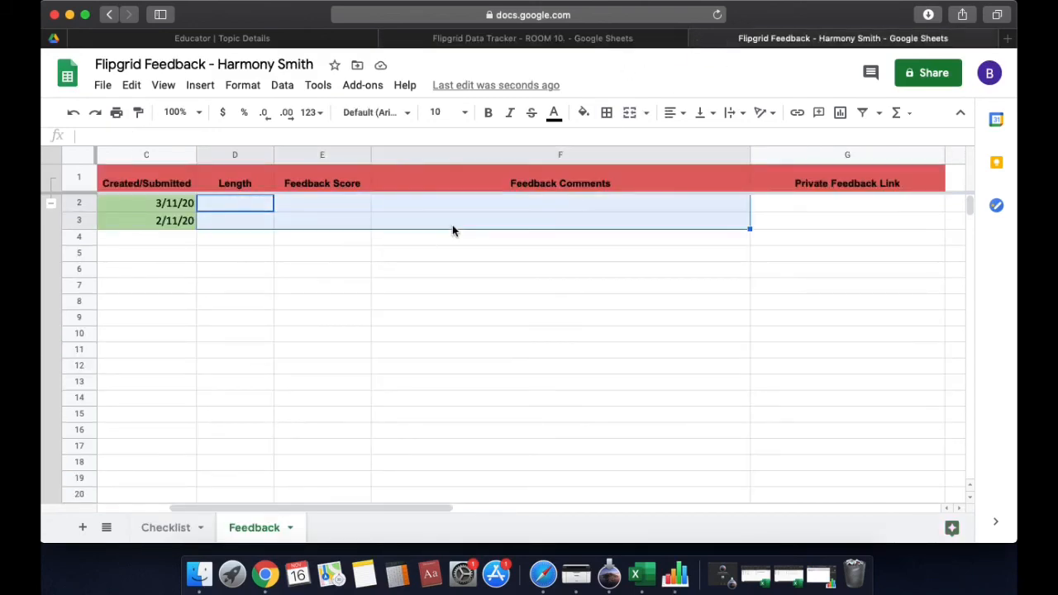
{"action": "key", "text": "super+v"}
Check the submitted dates in C2:C3 and the pasted scores and comments in E2:F3
{"action": "left_click_drag", "start_coordinate": [373, 508], "coordinate": [350, 509]}
{"action": "left_click", "coordinate": [393, 418]}
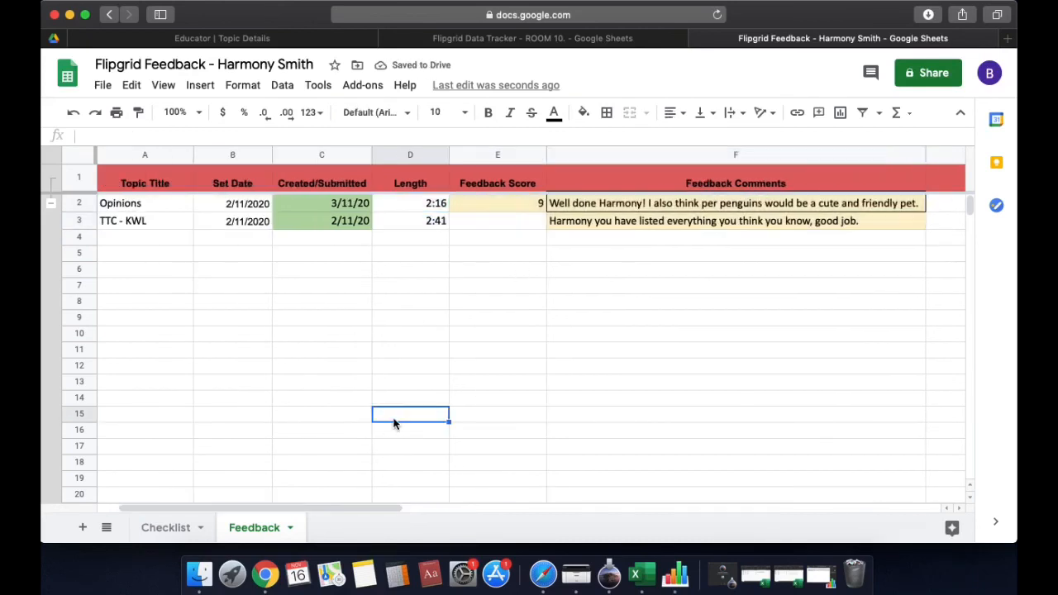
{"action": "left_click", "coordinate": [346, 206]}
{"action": "left_click_drag", "start_coordinate": [346, 207], "coordinate": [347, 228]}
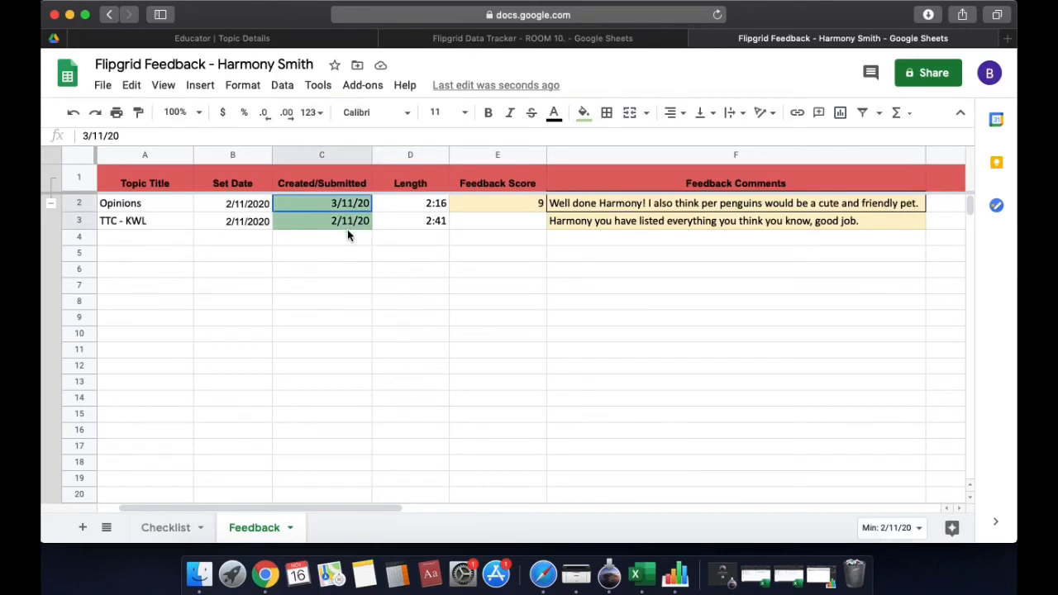
{"action": "left_click", "coordinate": [349, 241]}
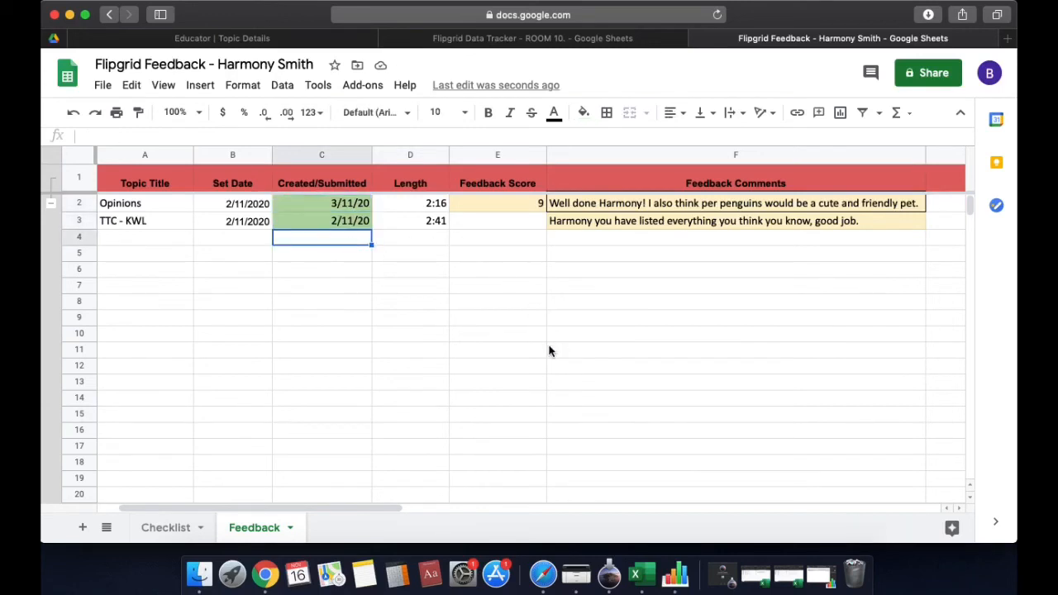
{"action": "left_click_drag", "start_coordinate": [514, 208], "coordinate": [585, 230]}
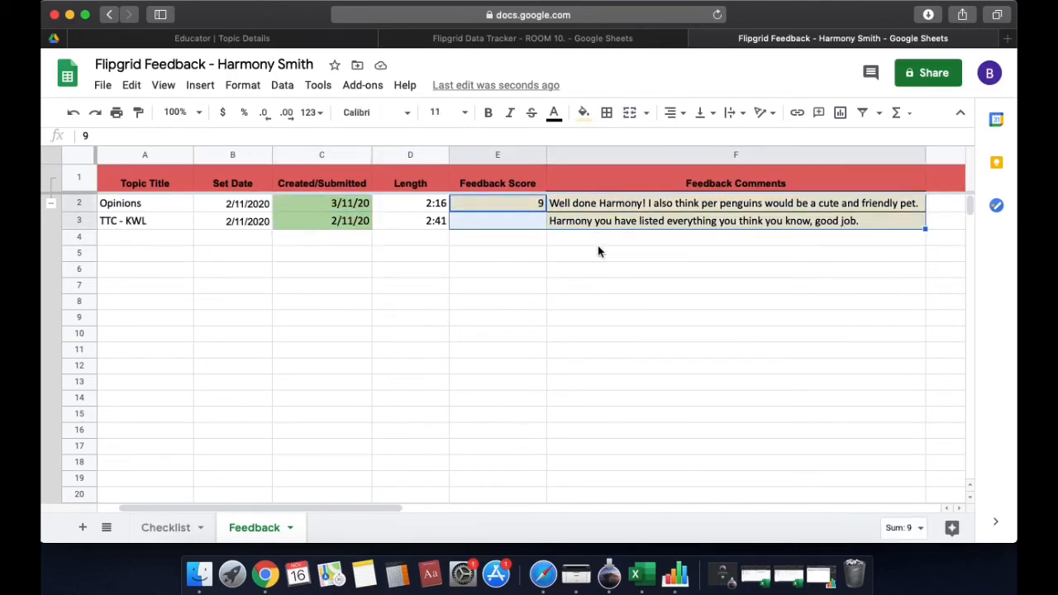
{"action": "left_click", "coordinate": [597, 238]}
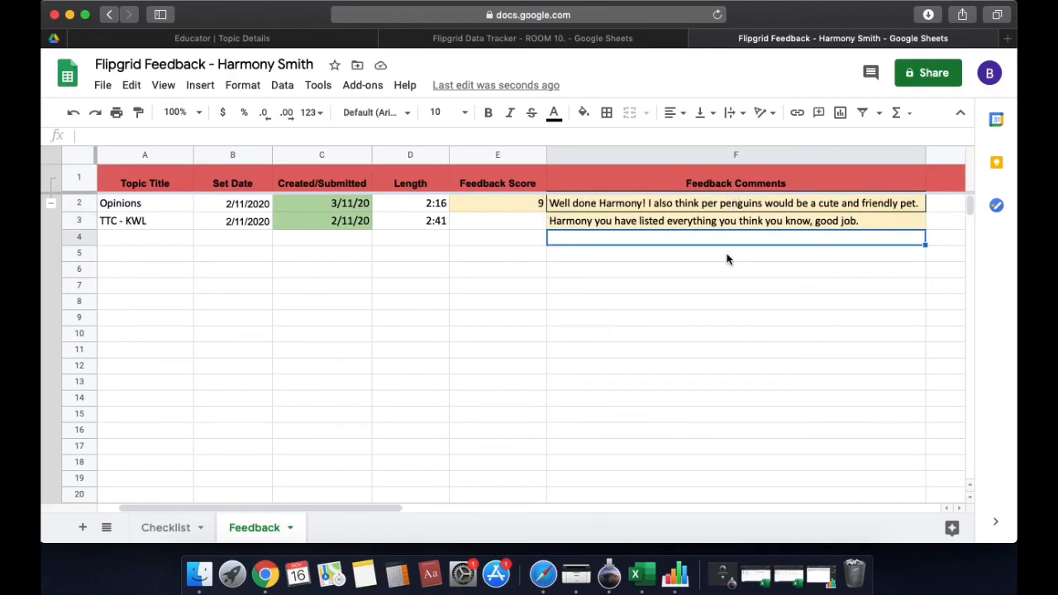
Tick 'Editors can change permissions and share' in the copy's advanced sharing settings and close the dialog
{"action": "left_click", "coordinate": [518, 230]}
{"action": "left_click", "coordinate": [579, 239]}
{"action": "left_click", "coordinate": [861, 288]}
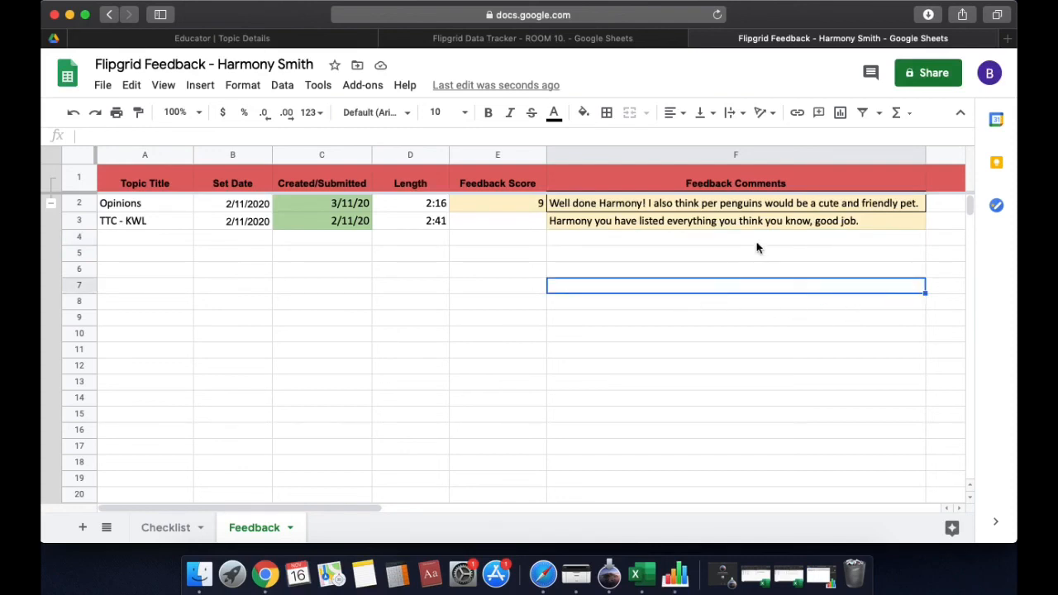
{"action": "left_click", "coordinate": [925, 78]}
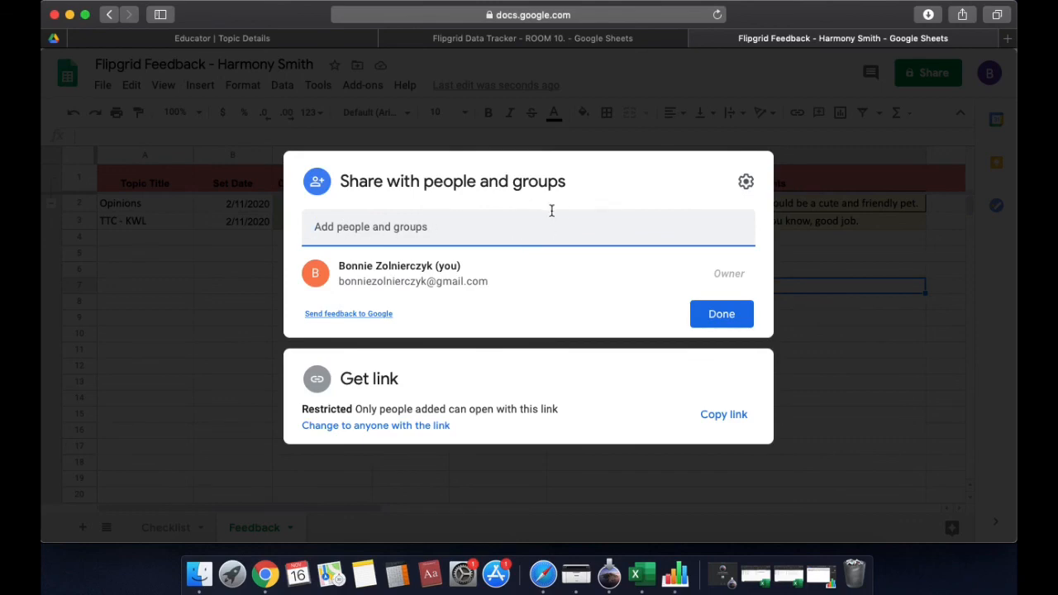
{"action": "left_click", "coordinate": [747, 185]}
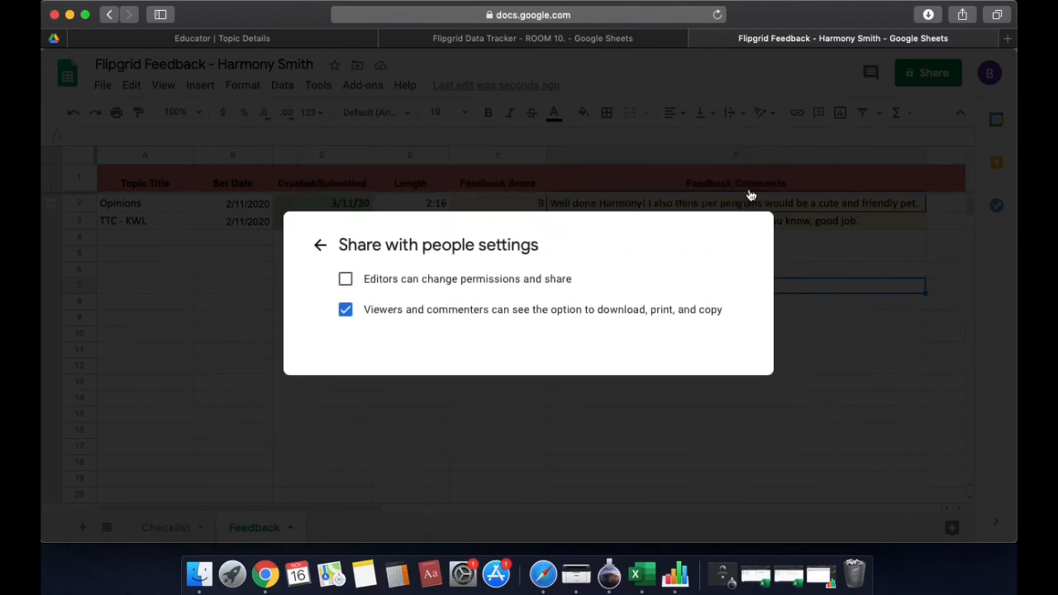
{"action": "left_click", "coordinate": [346, 279]}
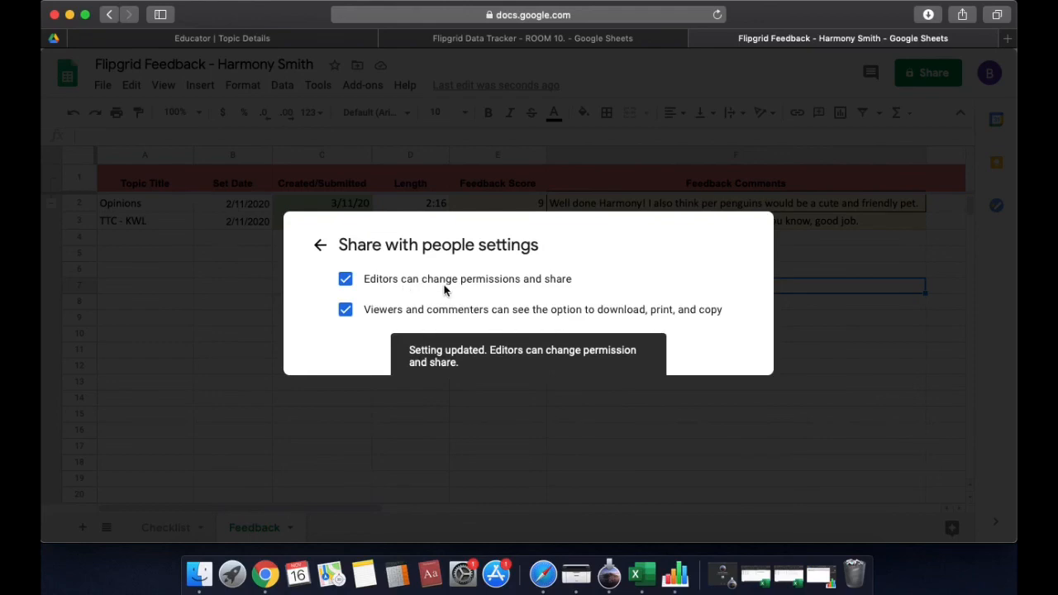
{"action": "left_click", "coordinate": [319, 244]}
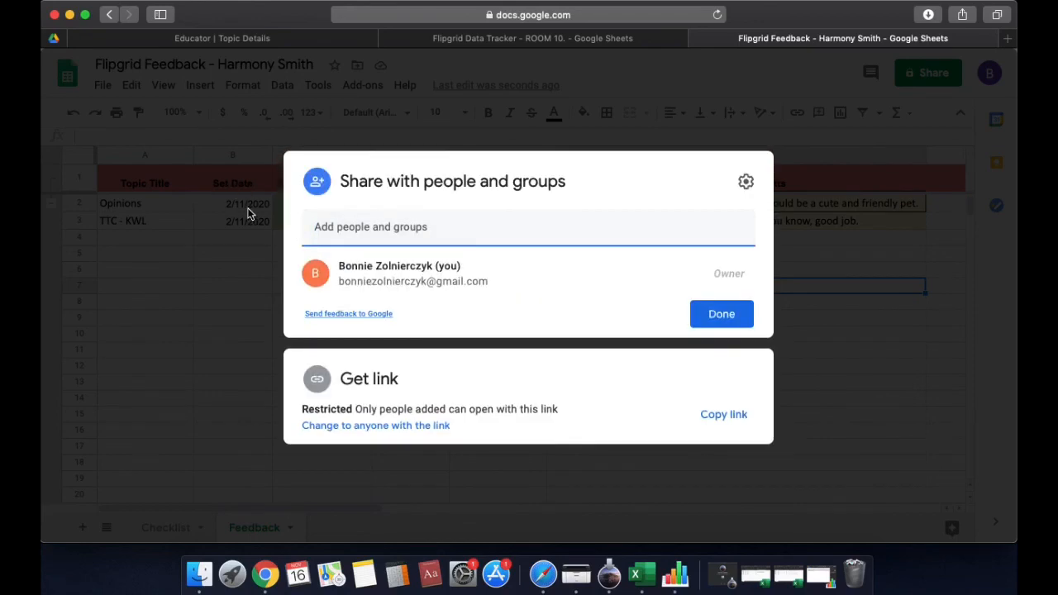
{"action": "left_click", "coordinate": [248, 213]}
{"action": "left_click", "coordinate": [176, 181]}
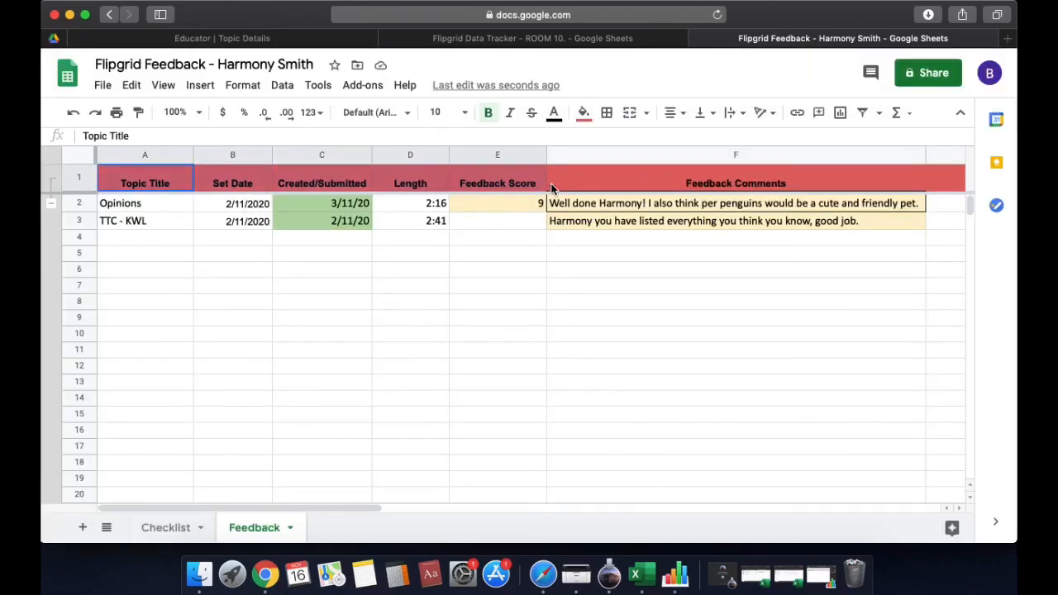
Switch to the Checklist sheet and select its header row A1:D1
{"action": "left_click_drag", "start_coordinate": [552, 188], "coordinate": [191, 177]}
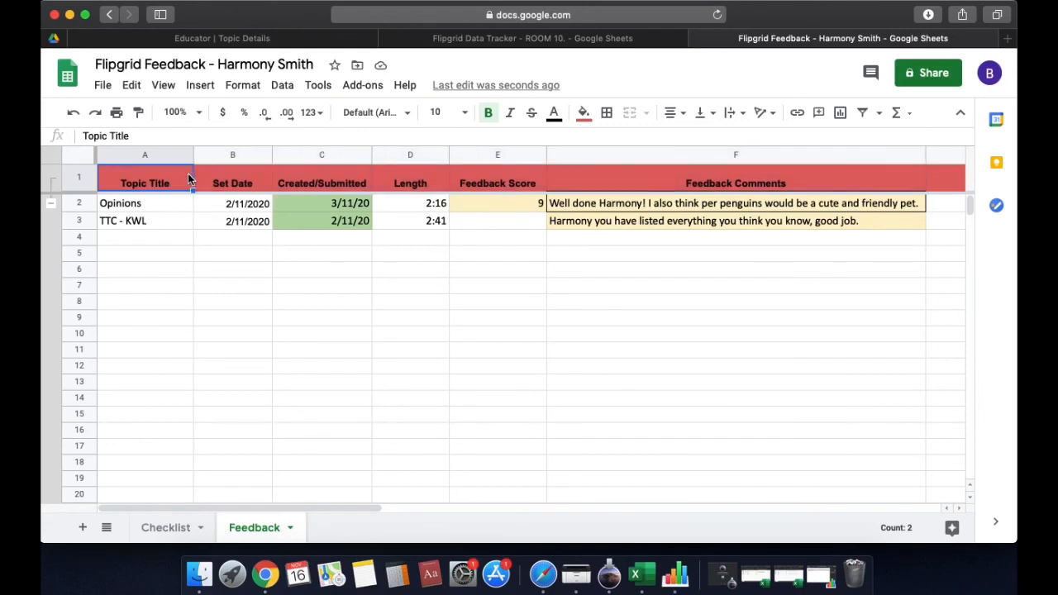
{"action": "left_click", "coordinate": [182, 531]}
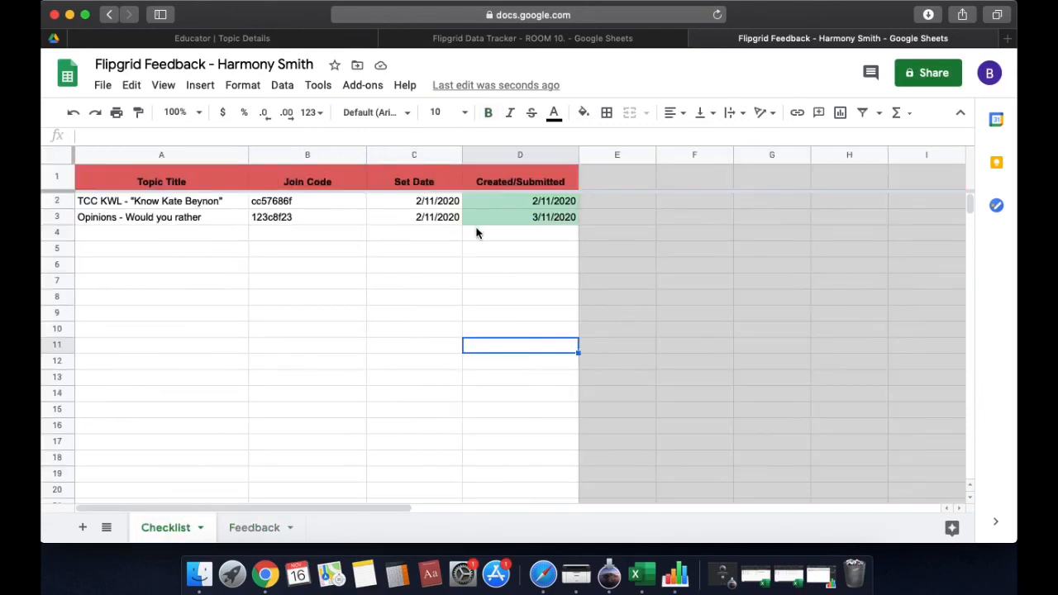
{"action": "left_click_drag", "start_coordinate": [482, 233], "coordinate": [487, 273]}
{"action": "left_click", "coordinate": [487, 295]}
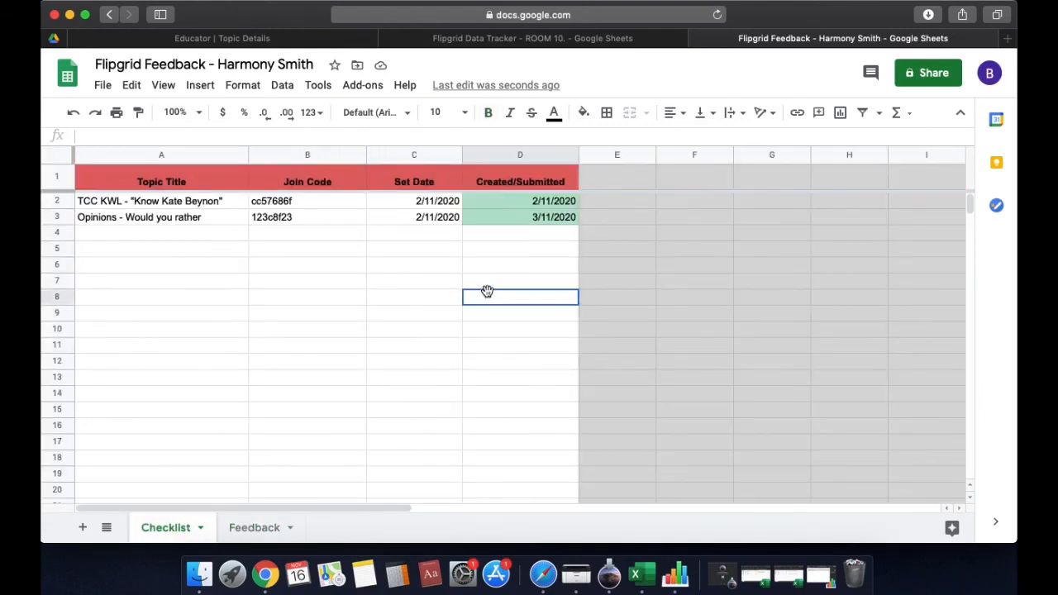
{"action": "left_click", "coordinate": [194, 181]}
{"action": "left_click_drag", "start_coordinate": [193, 181], "coordinate": [520, 177]}
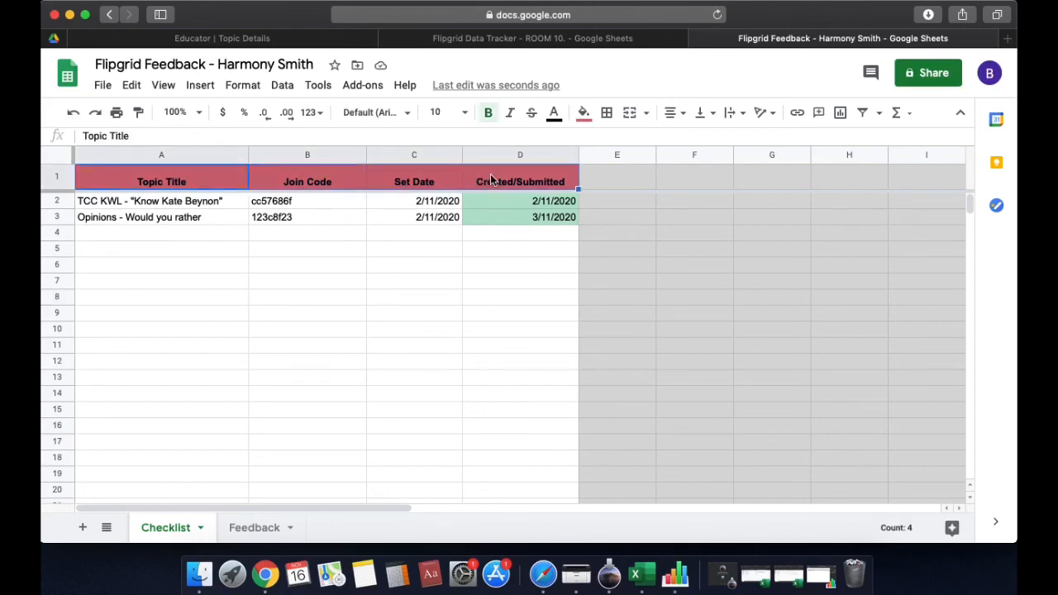
{"action": "left_click", "coordinate": [877, 204]}
Untick 'Editors can change permissions and share' in the advanced sharing settings and close the dialog
{"action": "left_click", "coordinate": [908, 81]}
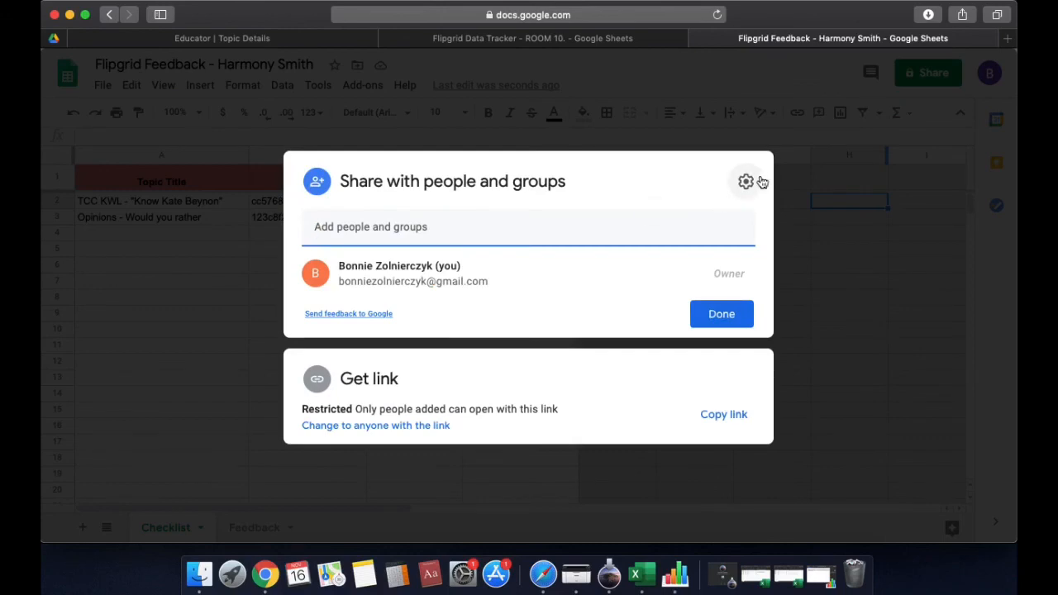
{"action": "left_click", "coordinate": [747, 180]}
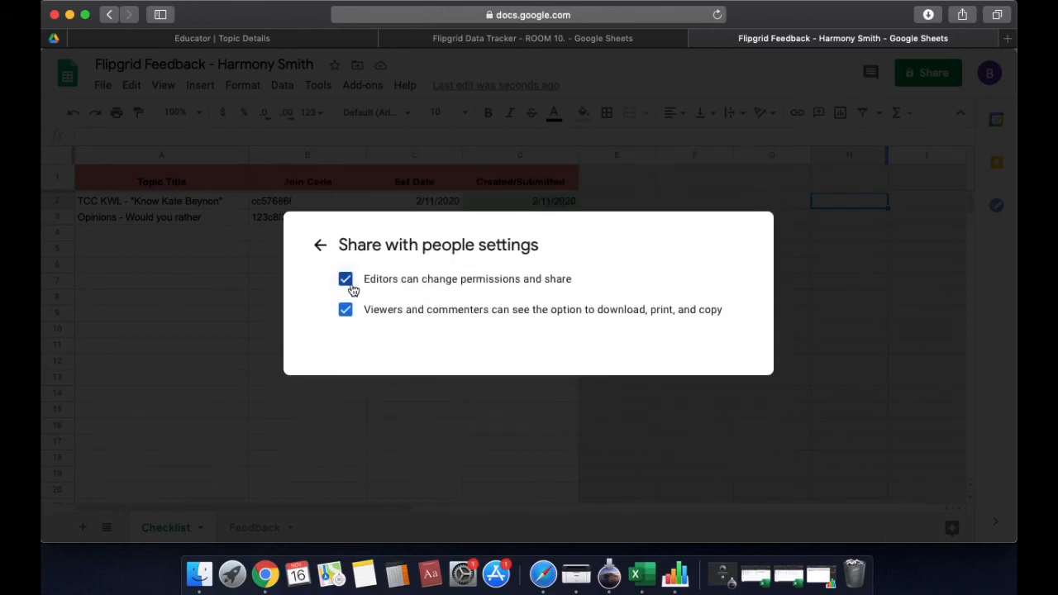
{"action": "left_click", "coordinate": [347, 281]}
{"action": "left_click", "coordinate": [322, 249]}
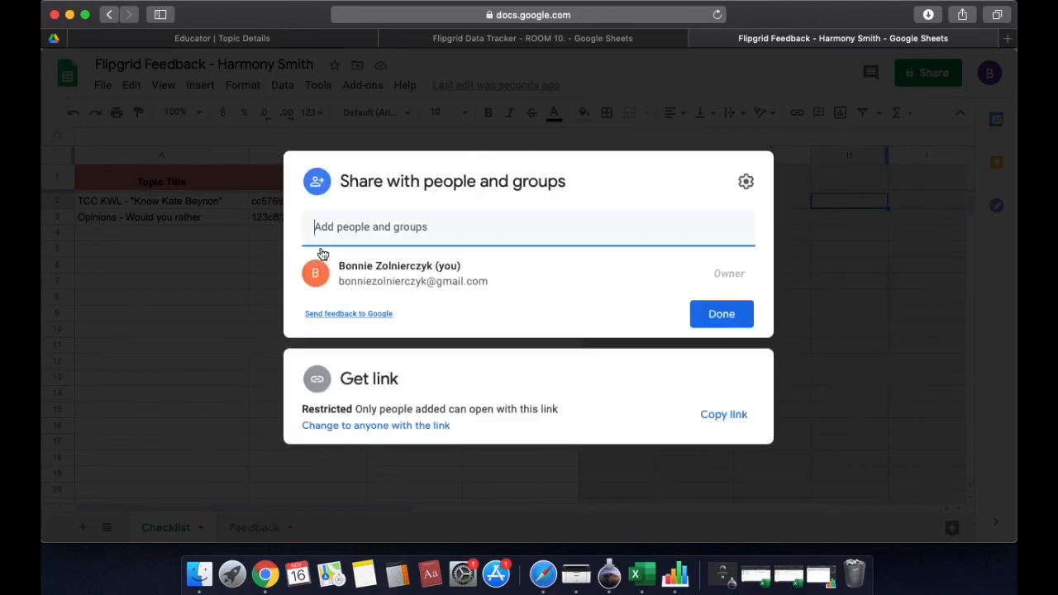
{"action": "left_click", "coordinate": [722, 315]}
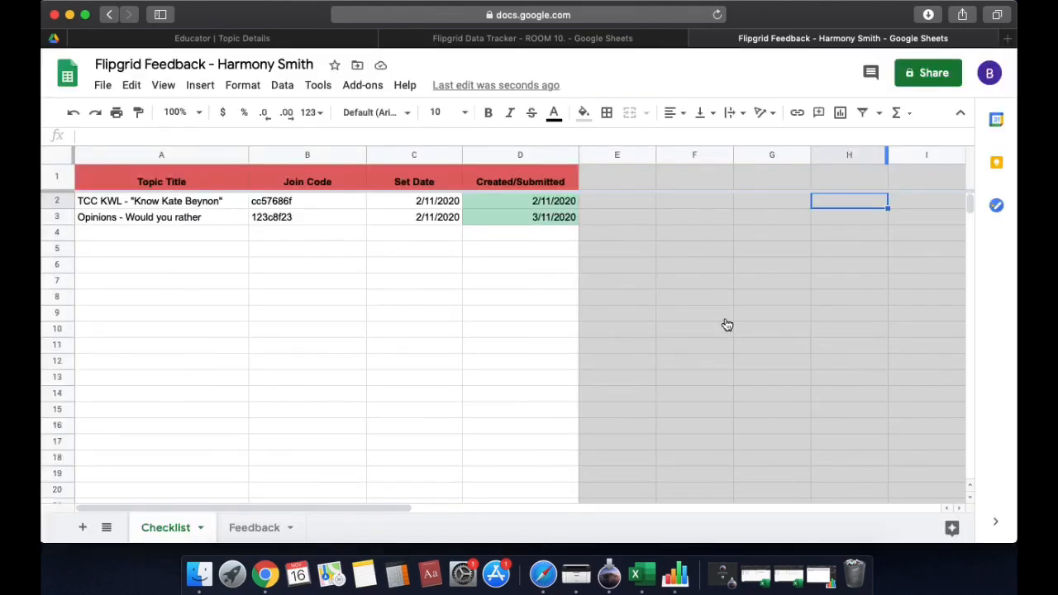